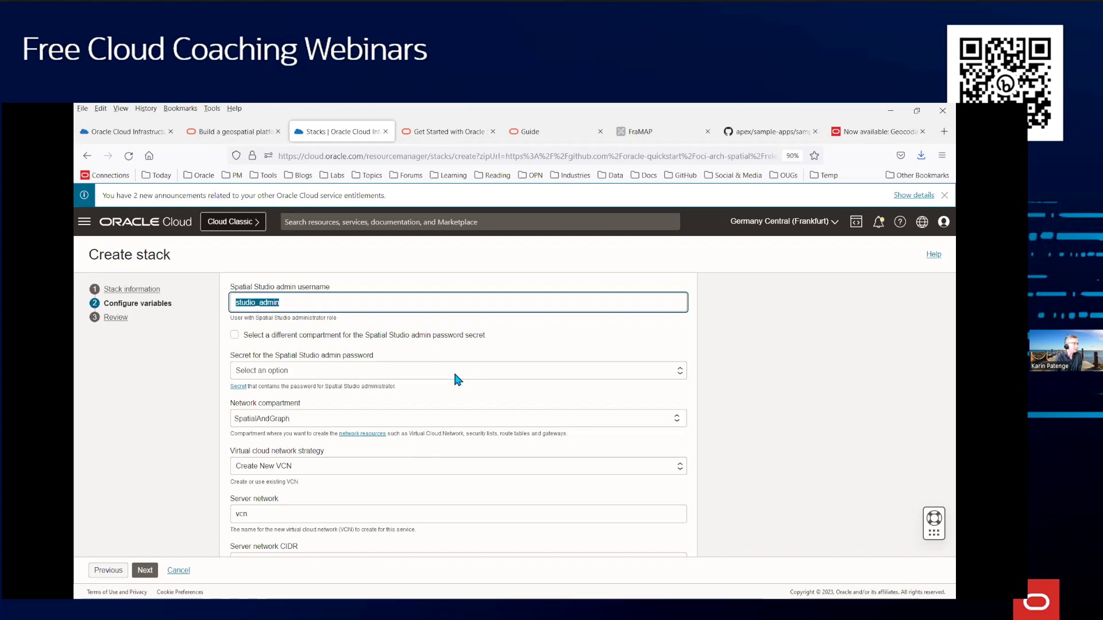
# Use the spatial_studio_admin secret for the admin password and choose Use Existing VCN
pyautogui.click(454, 374)
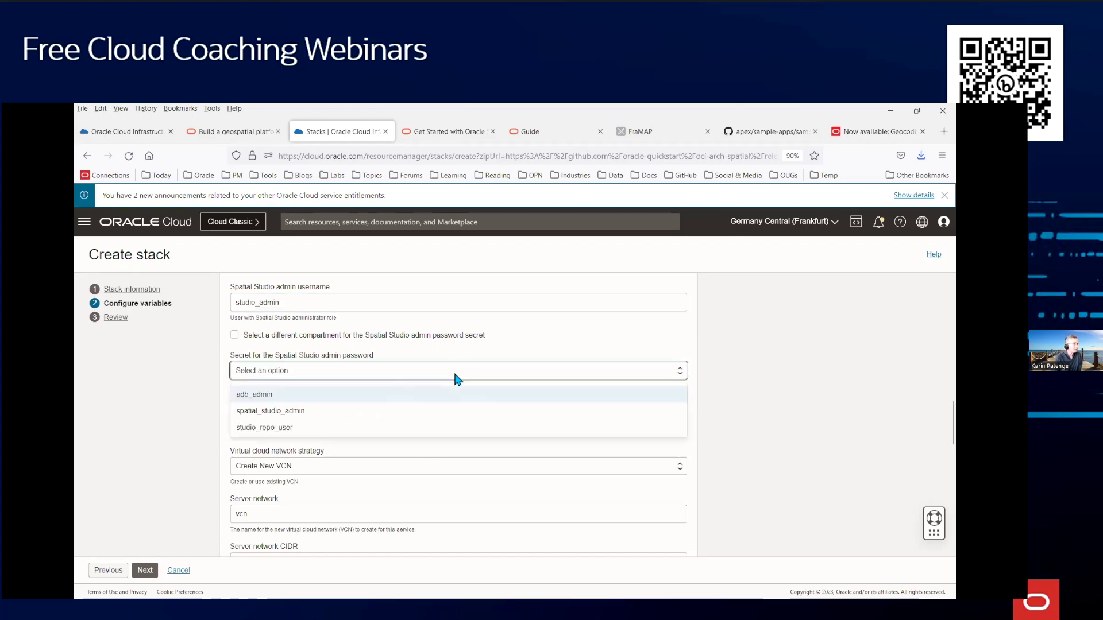
pyautogui.click(382, 413)
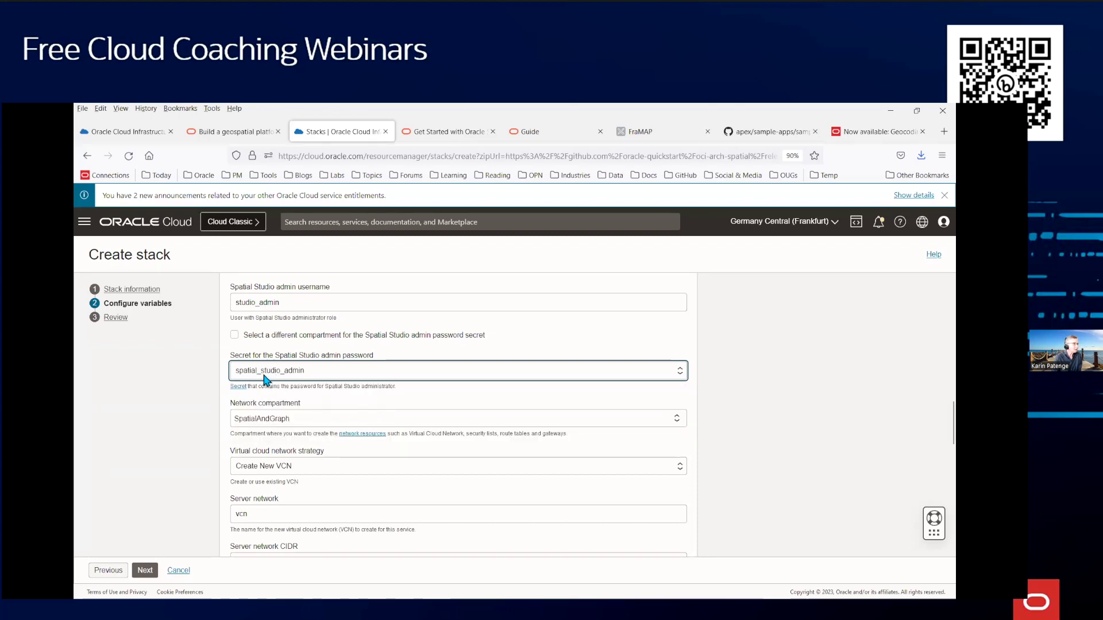
pyautogui.click(308, 470)
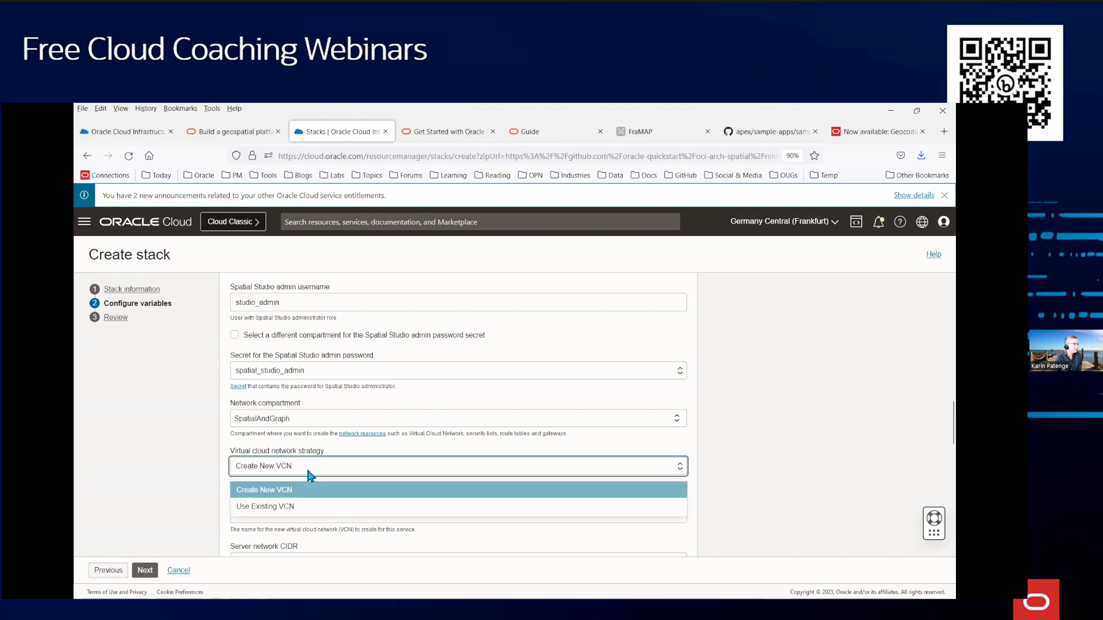
pyautogui.click(298, 507)
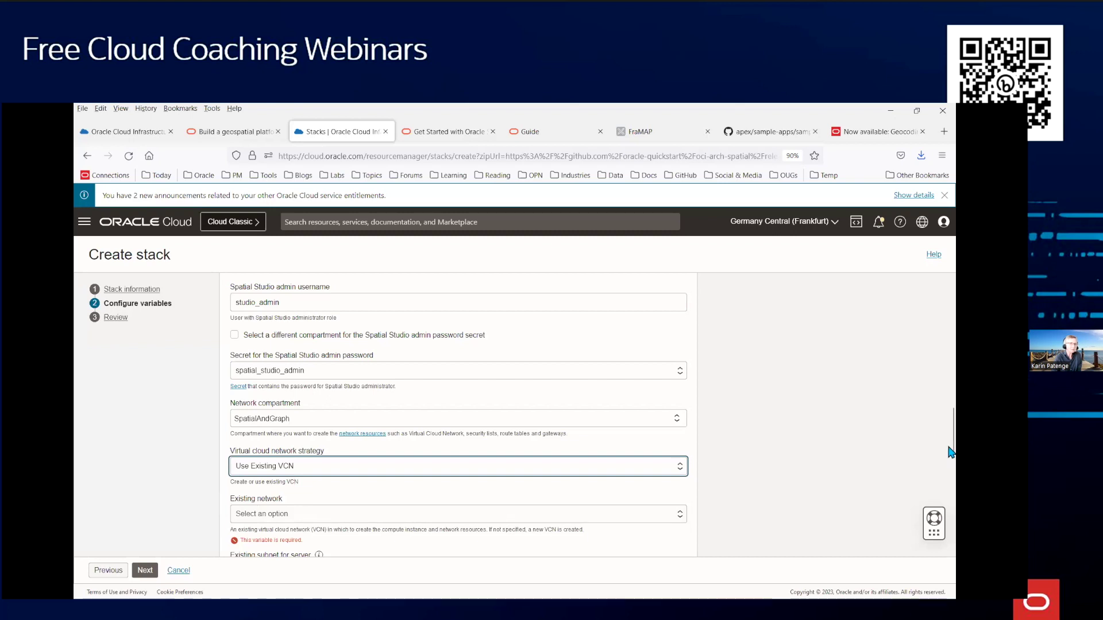
# Select the sgtech-studiovcn network and the sgtech-subnet (Regional) subnet for the server
pyautogui.scroll(-3, 496, 399)
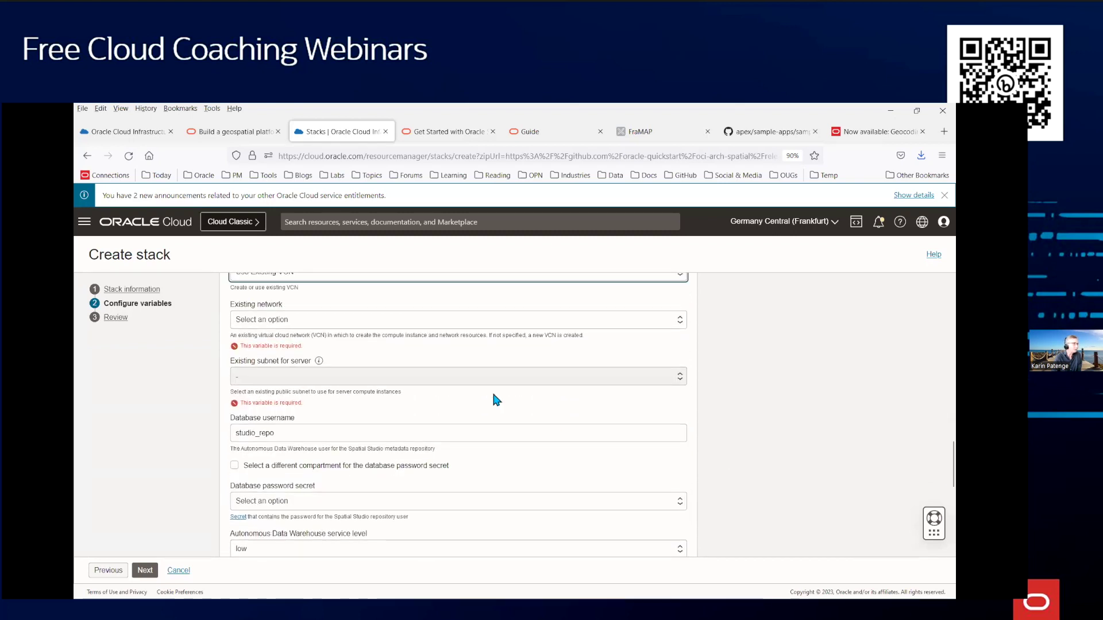
pyautogui.click(296, 319)
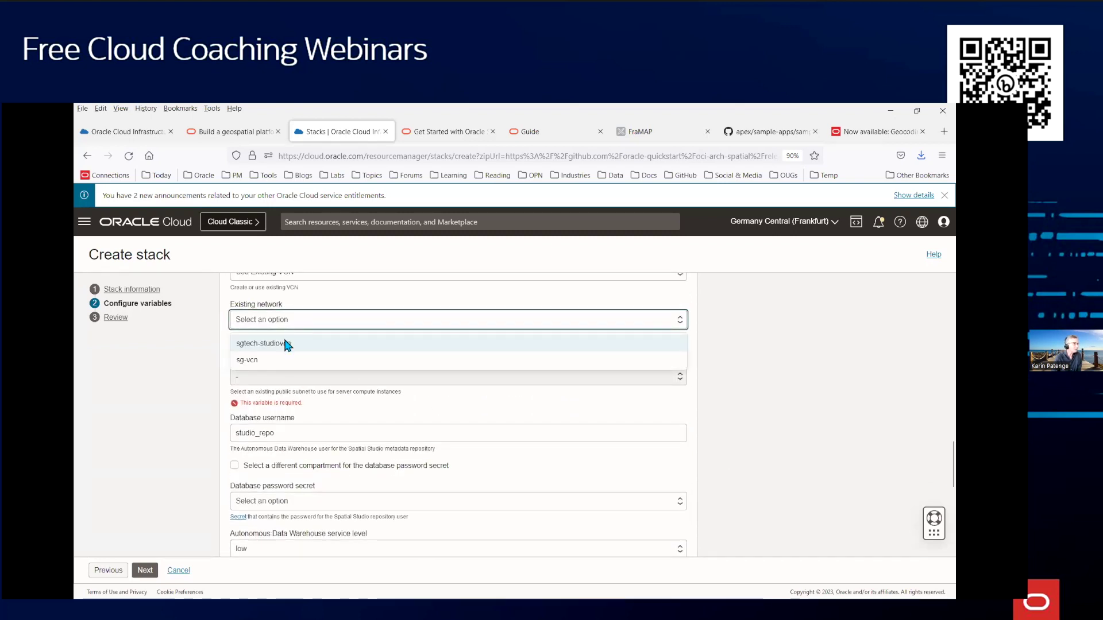
pyautogui.click(286, 344)
pyautogui.click(290, 372)
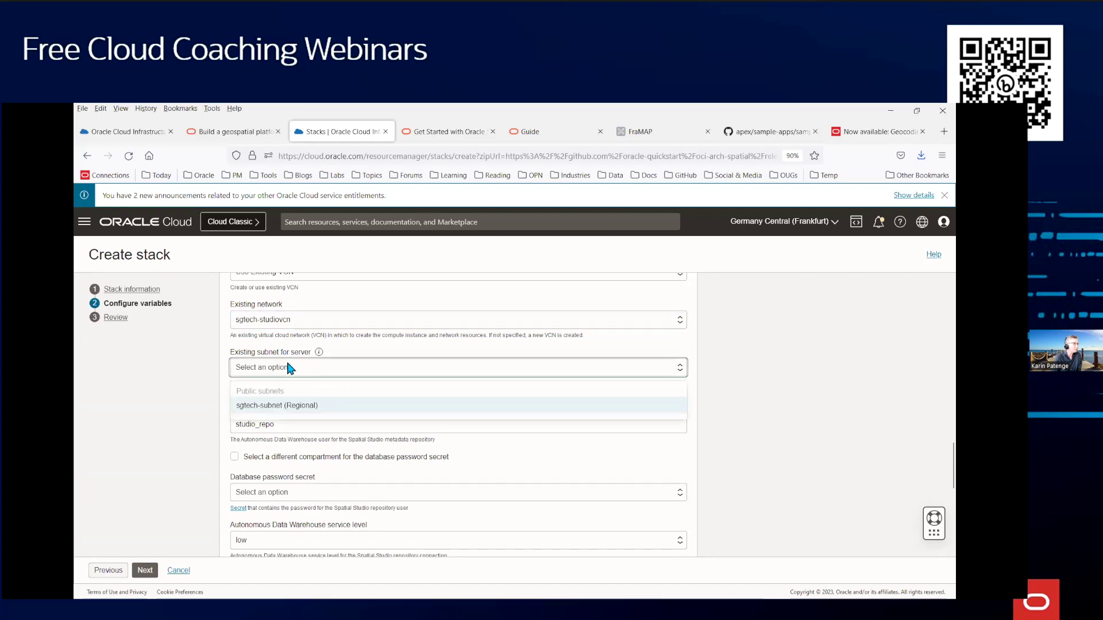
pyautogui.click(290, 405)
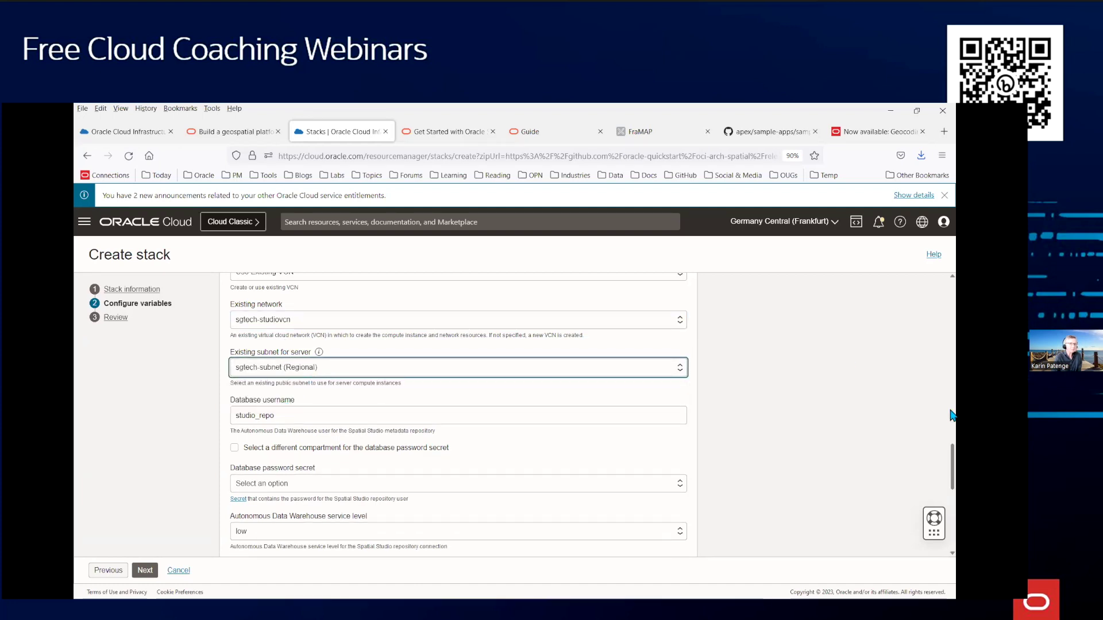
pyautogui.scroll(-3, 953, 469)
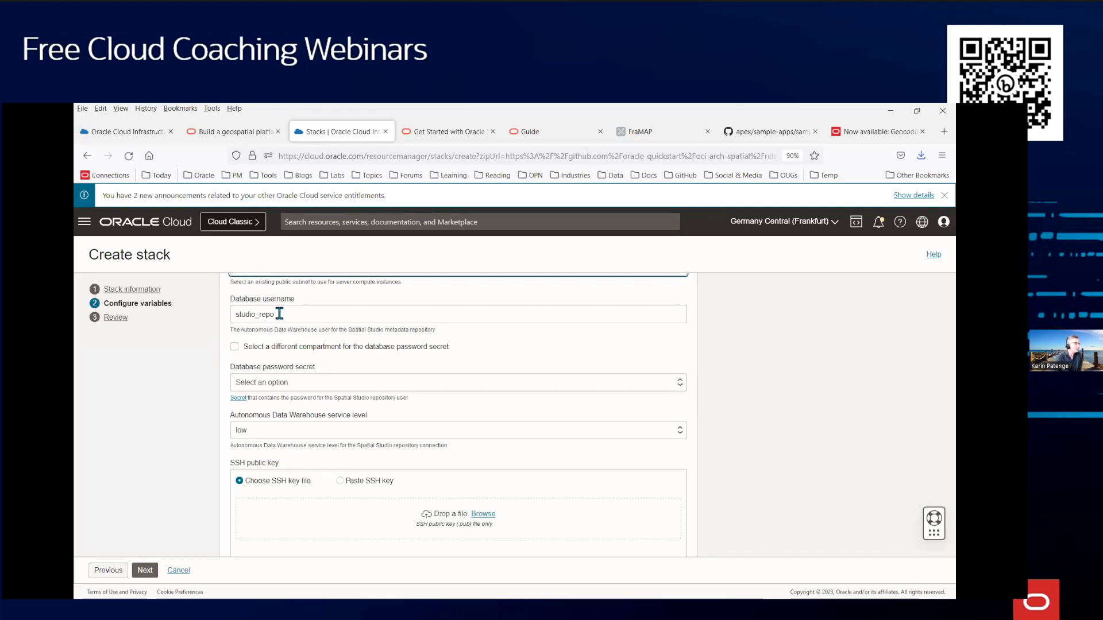
# Use the studio_repo_user secret for the database password and set the service level to high
pyautogui.click(266, 385)
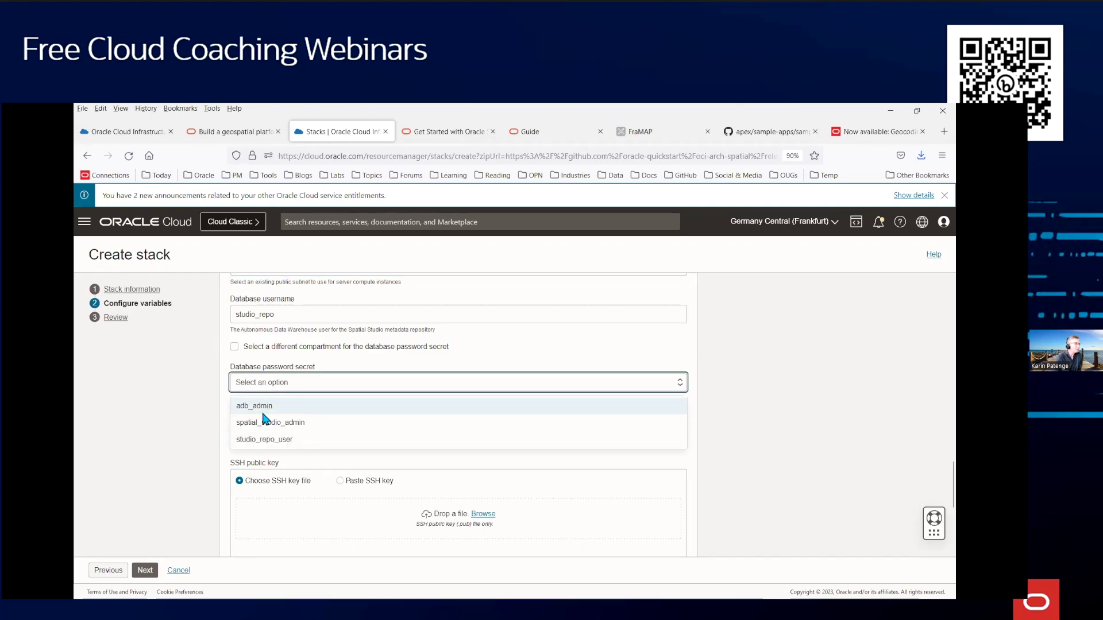
pyautogui.click(266, 439)
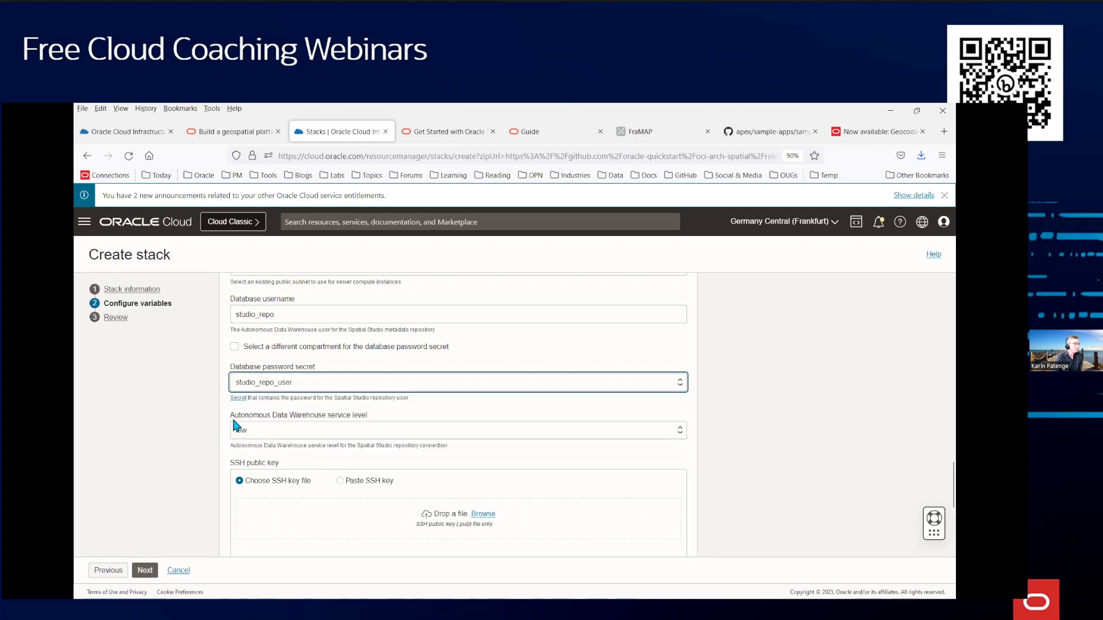
pyautogui.click(307, 428)
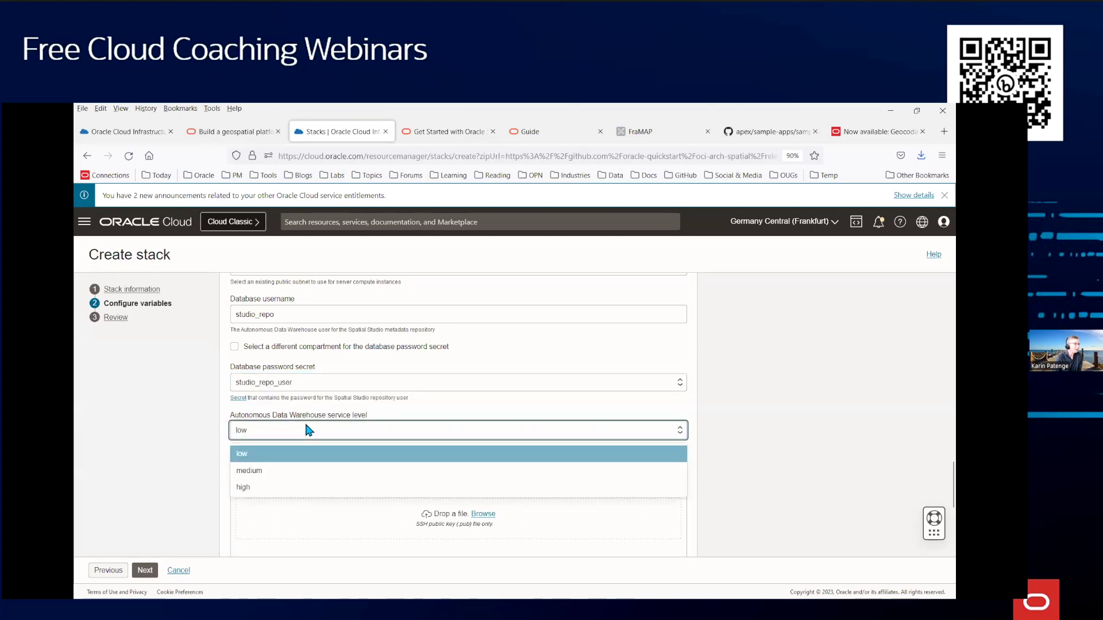
pyautogui.click(278, 487)
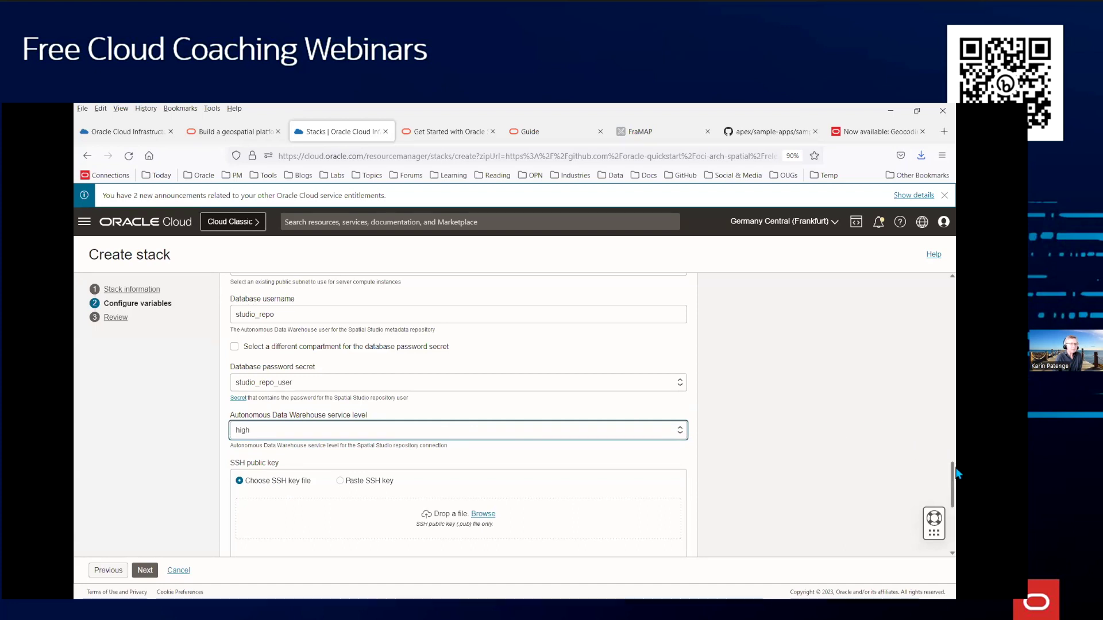
pyautogui.scroll(-5, 956, 476)
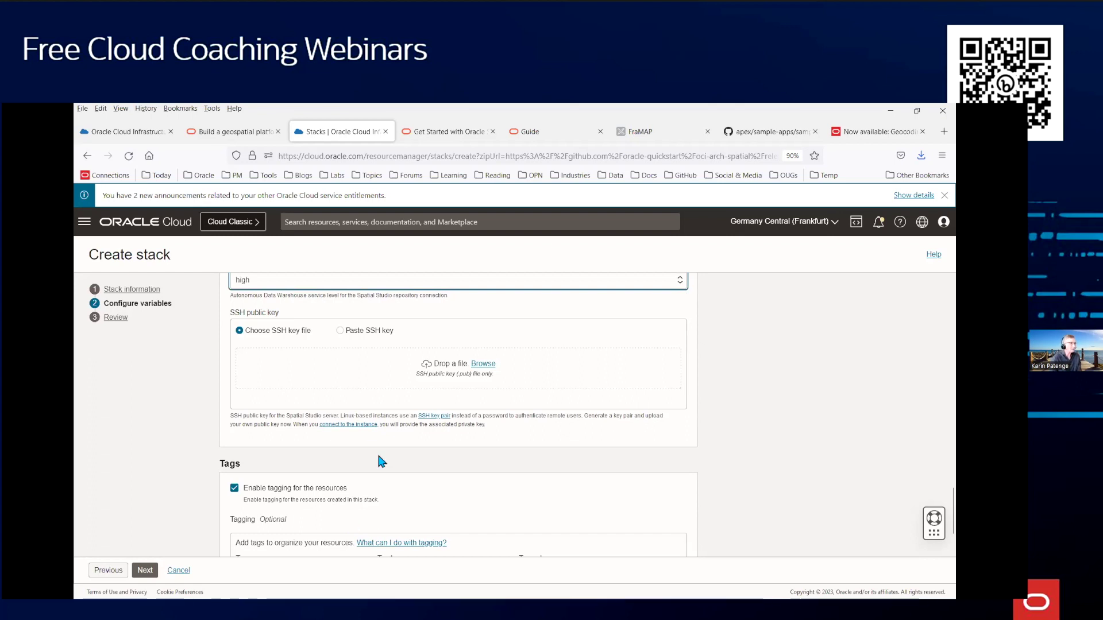
# Attach myKey01.pub as the SSH public key and move on to the Review step
pyautogui.click(483, 363)
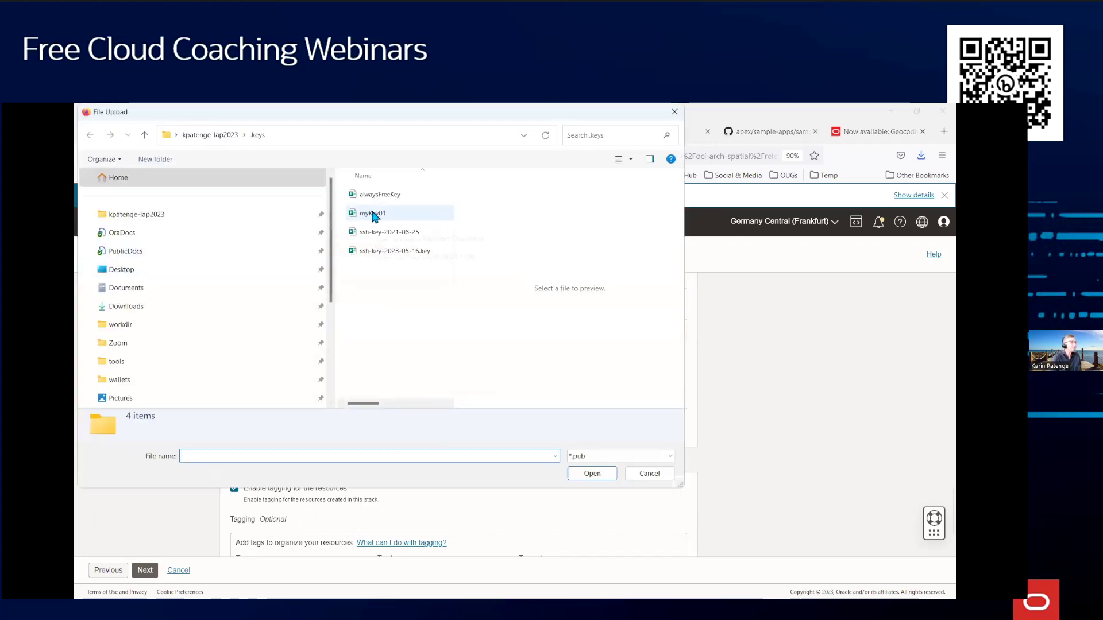
pyautogui.click(372, 214)
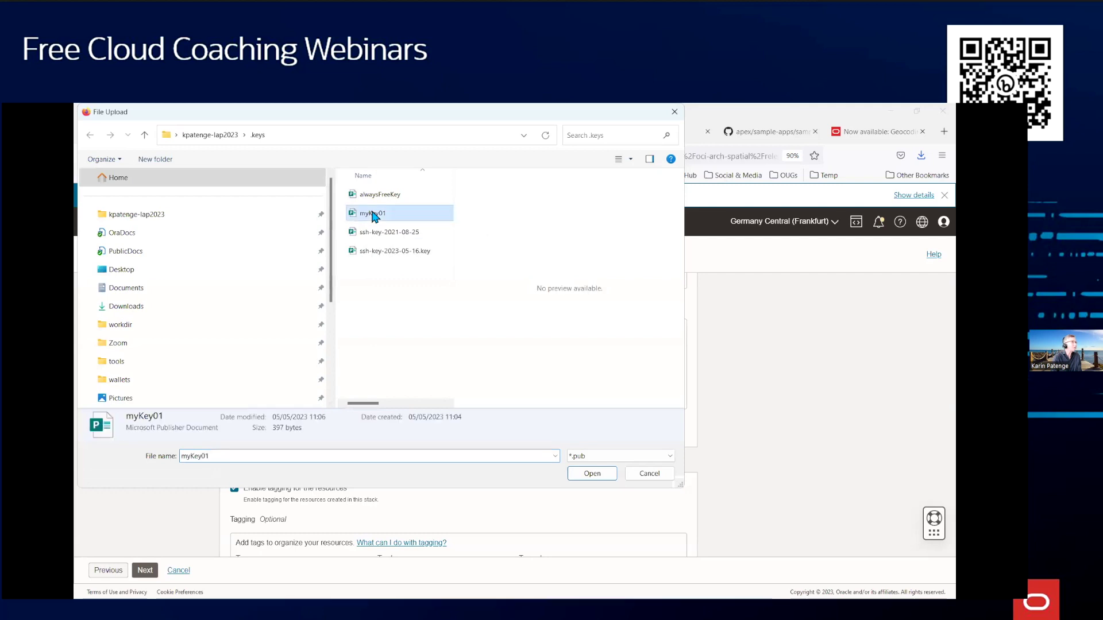
pyautogui.click(597, 475)
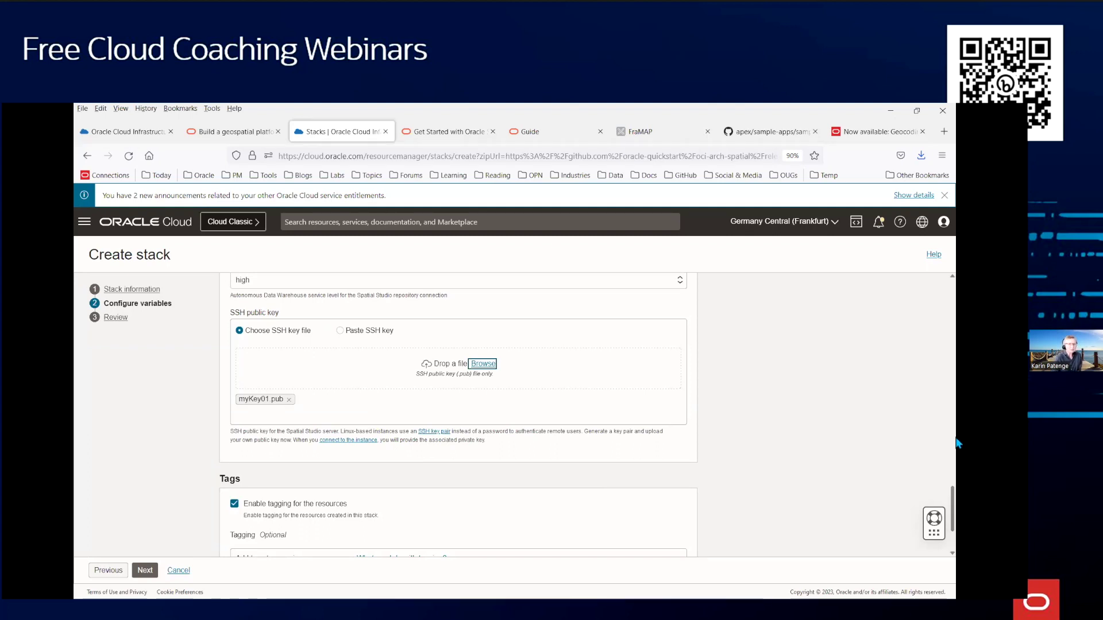
pyautogui.scroll(-3, 953, 517)
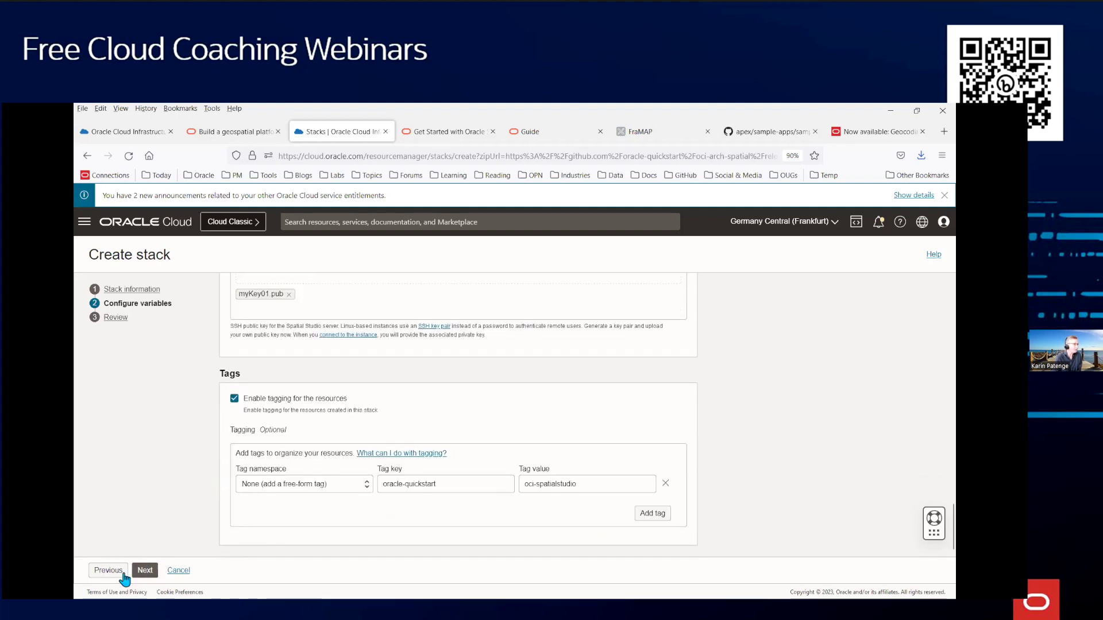
pyautogui.click(145, 570)
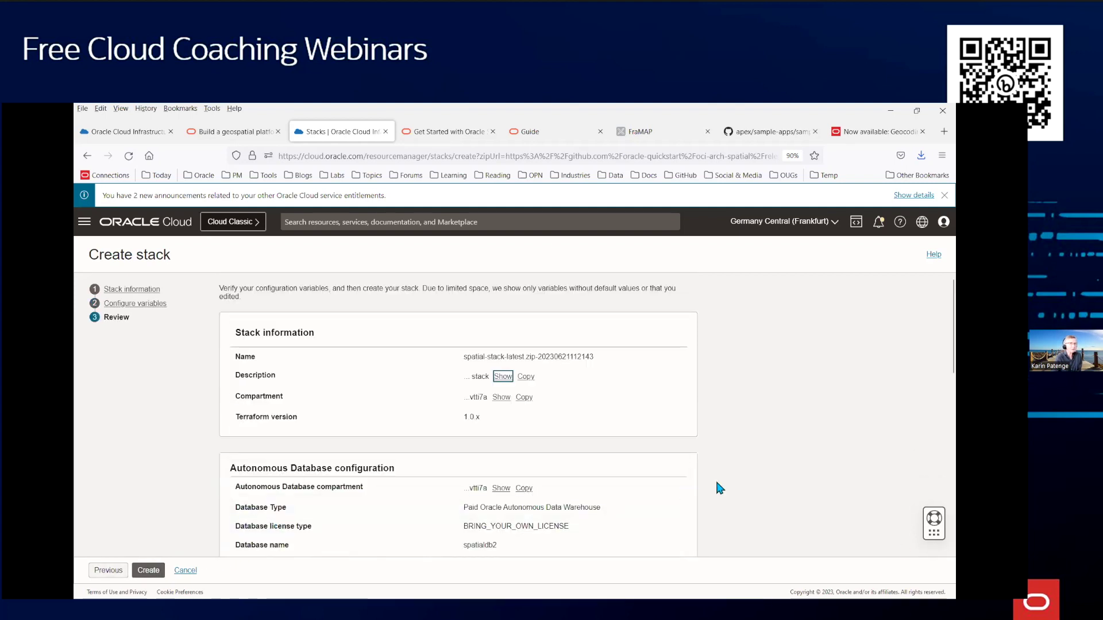
pyautogui.scroll(-5, 956, 424)
pyautogui.moveTo(956, 424); pyautogui.dragTo(951, 546)
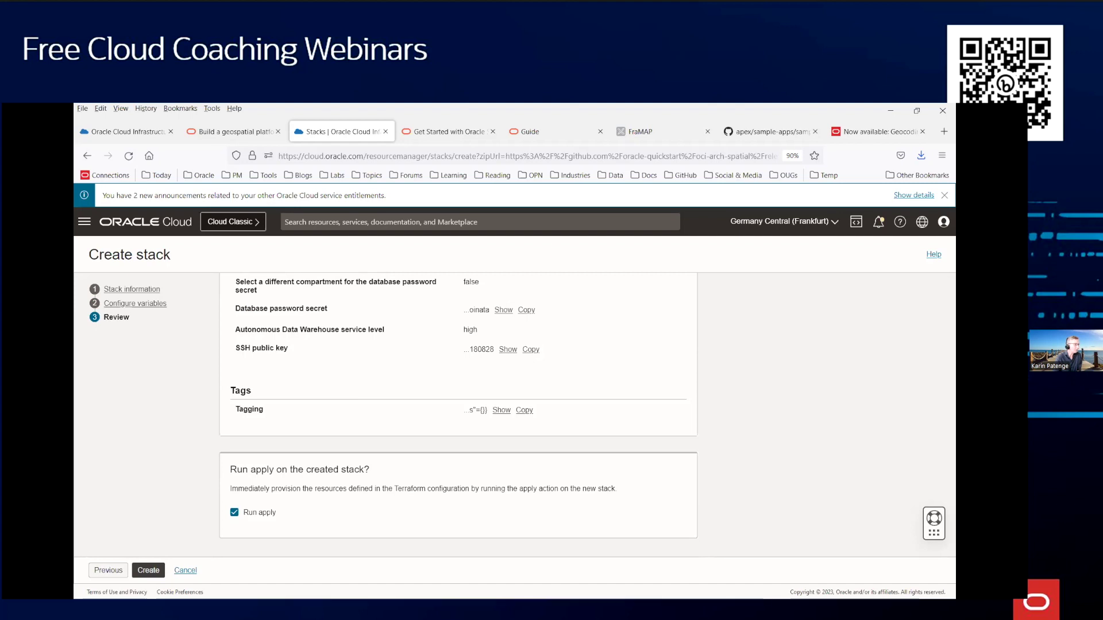
pyautogui.click(148, 570)
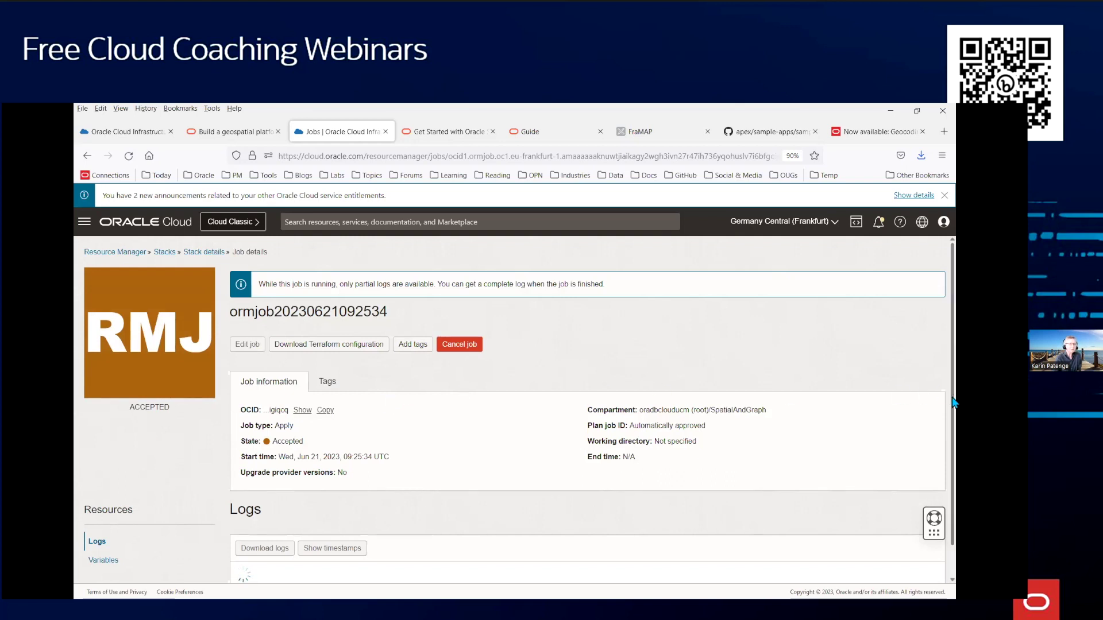
# Scroll down through the apply job's Terraform log output
pyautogui.scroll(-2, 945, 460)
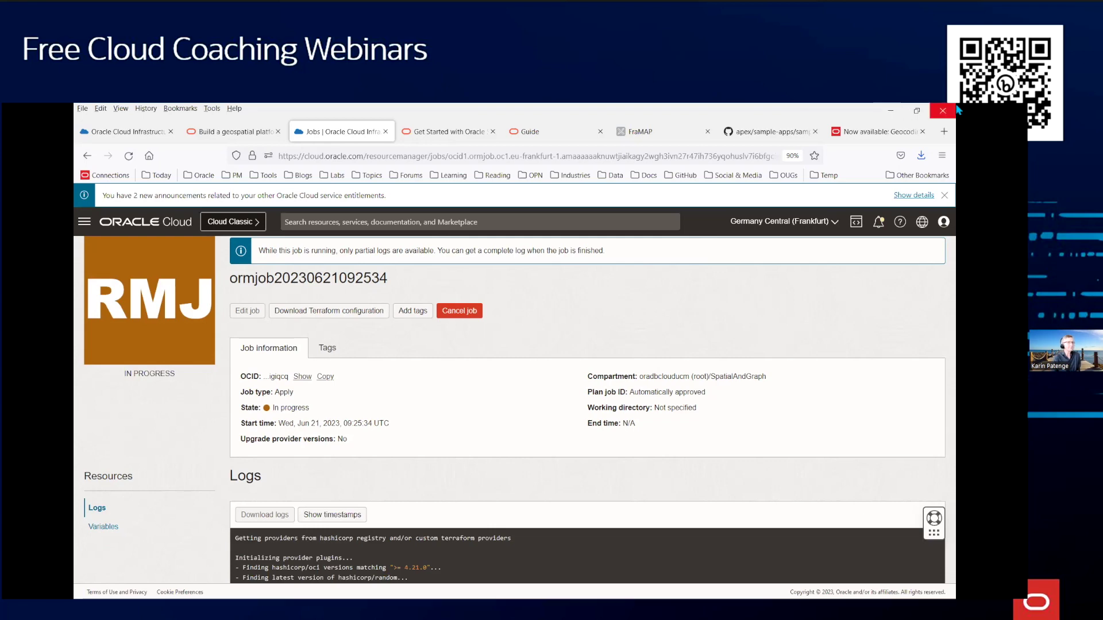
pyautogui.scroll(-4, 945, 497)
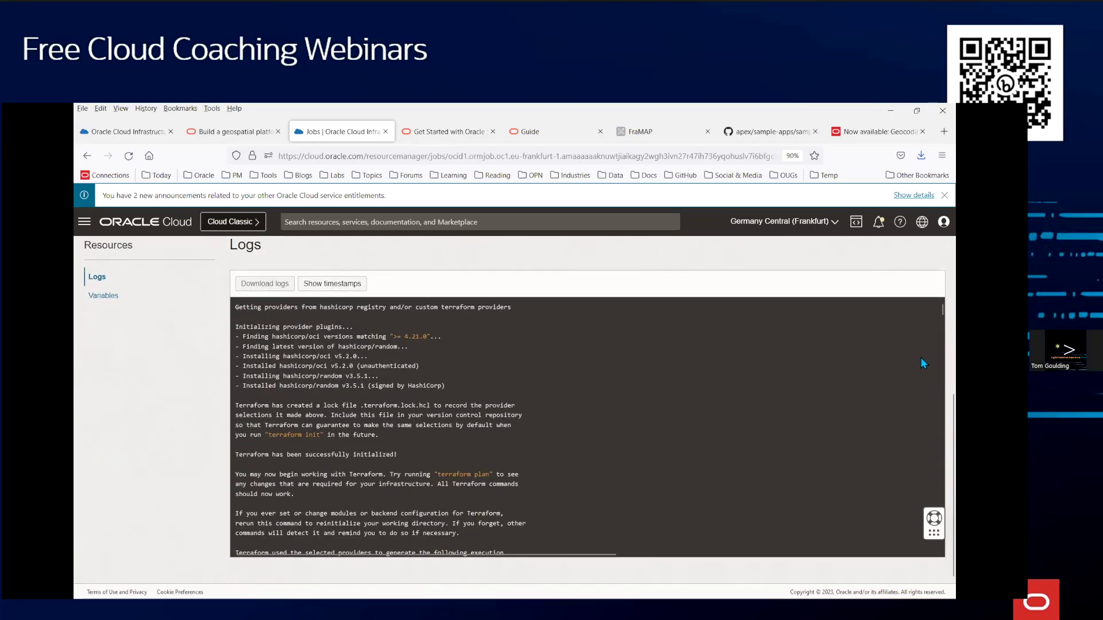
pyautogui.moveTo(943, 311); pyautogui.dragTo(958, 510)
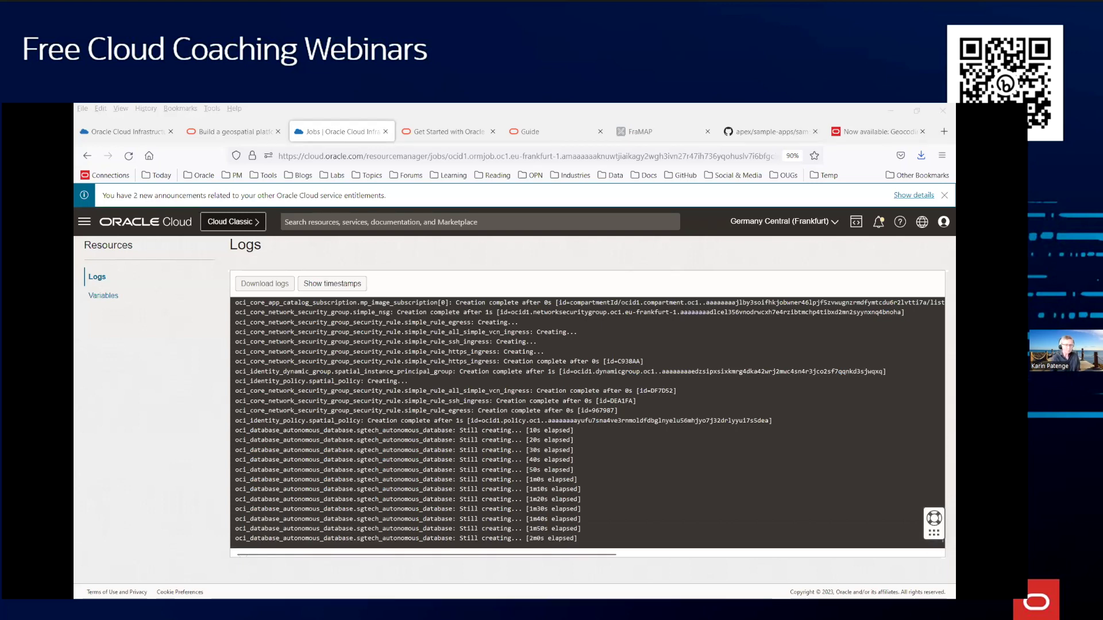
# Switch to the slide show, reveal the geospatial platform architecture diagram and advance a slide
pyautogui.hotkey('alt', 'Tab')
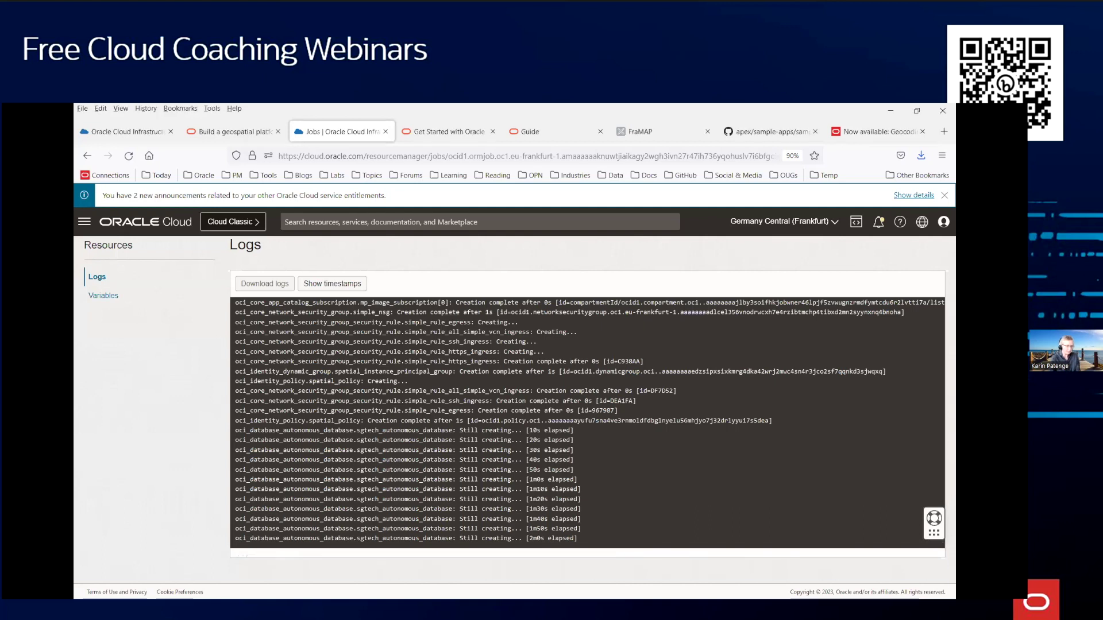
pyautogui.hotkey('alt', 'Tab')
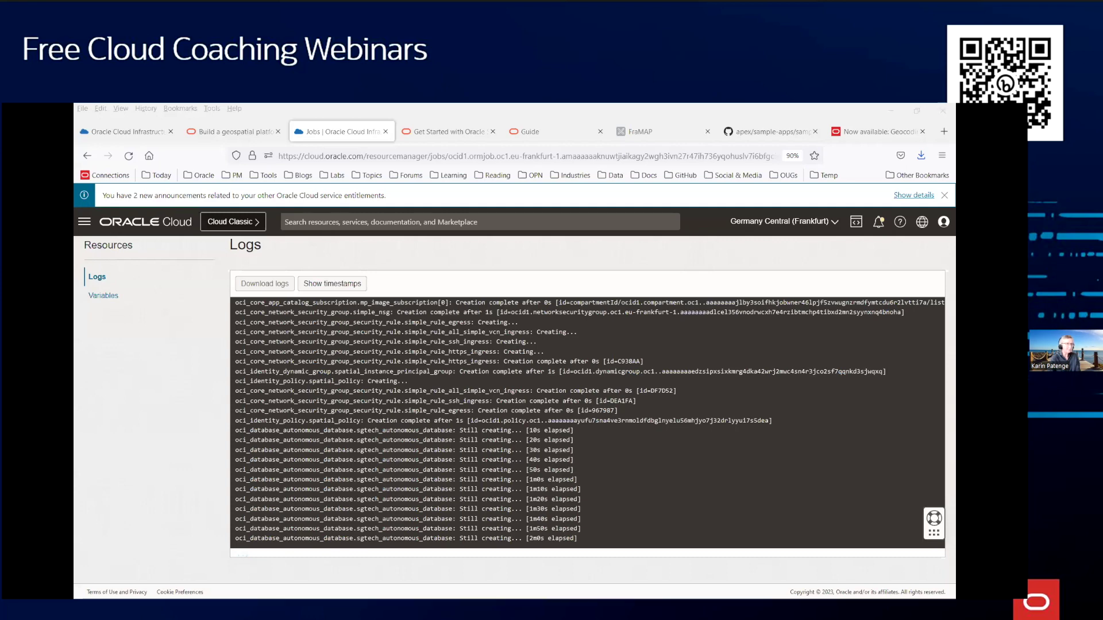
pyautogui.hotkey('alt', 'Tab')
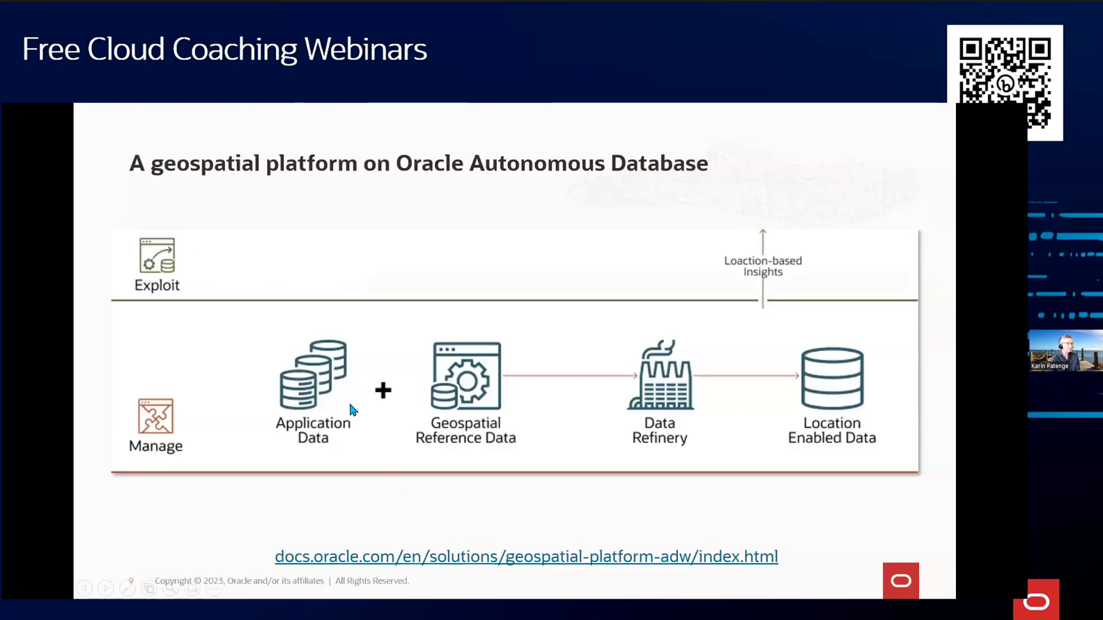
pyautogui.click(349, 401)
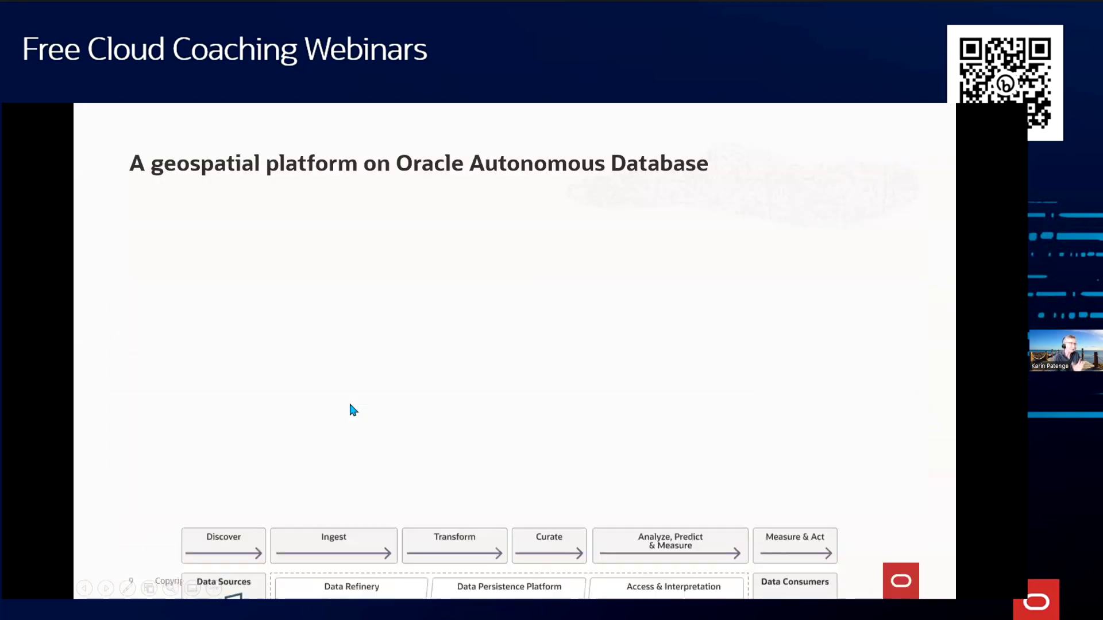
pyautogui.press('Right')
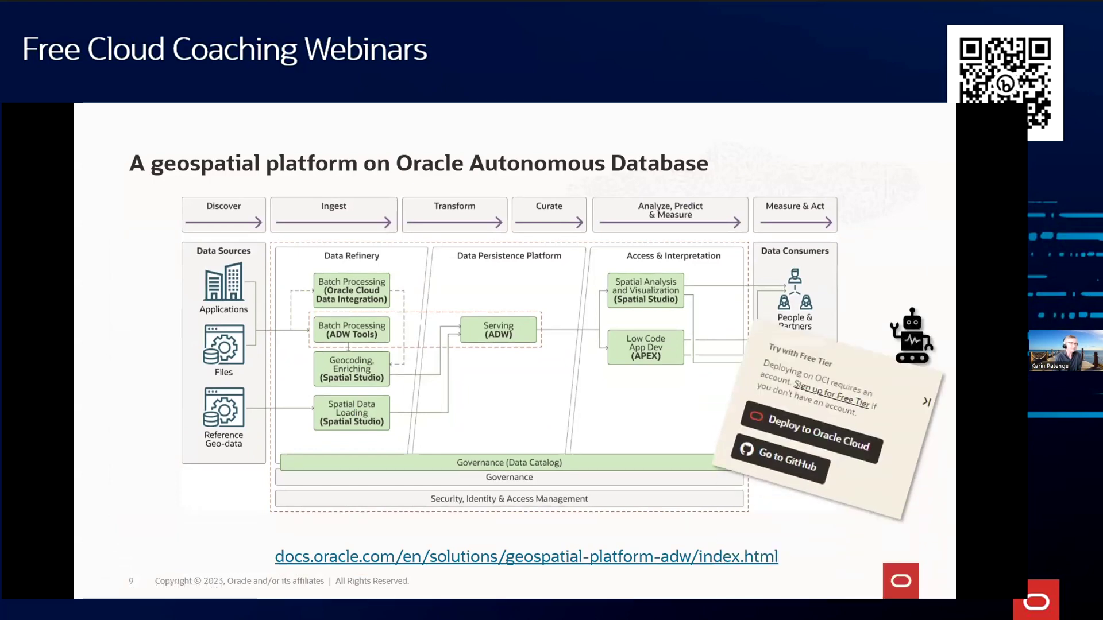
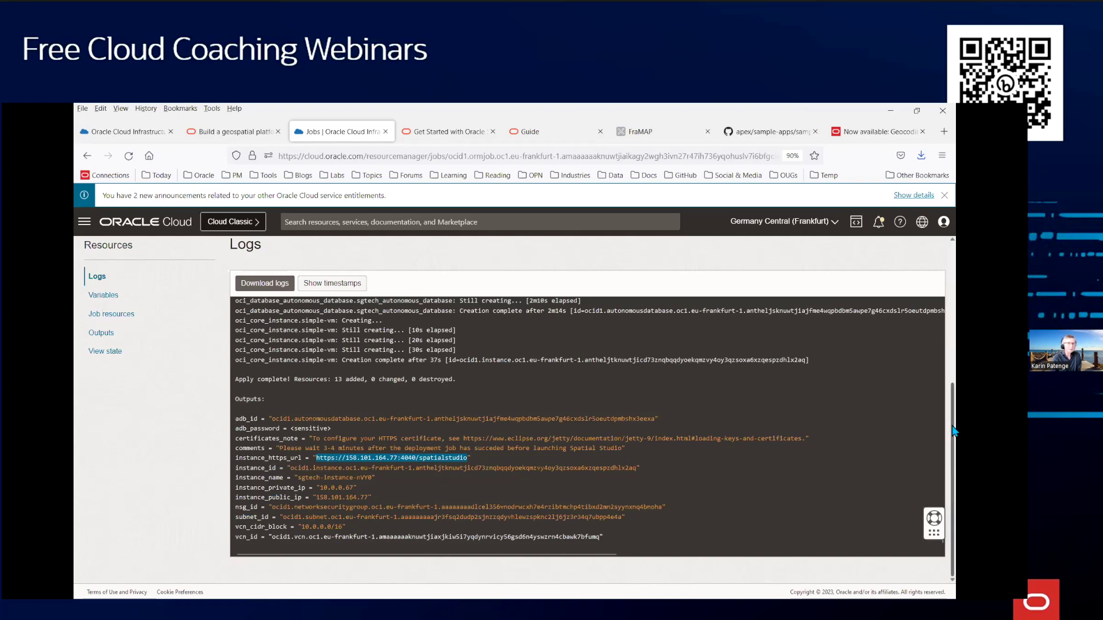
# Leave the job details via the stack breadcrumb and return to the SpatialAndGraph Stacks list
pyautogui.scroll(5, 929, 350)
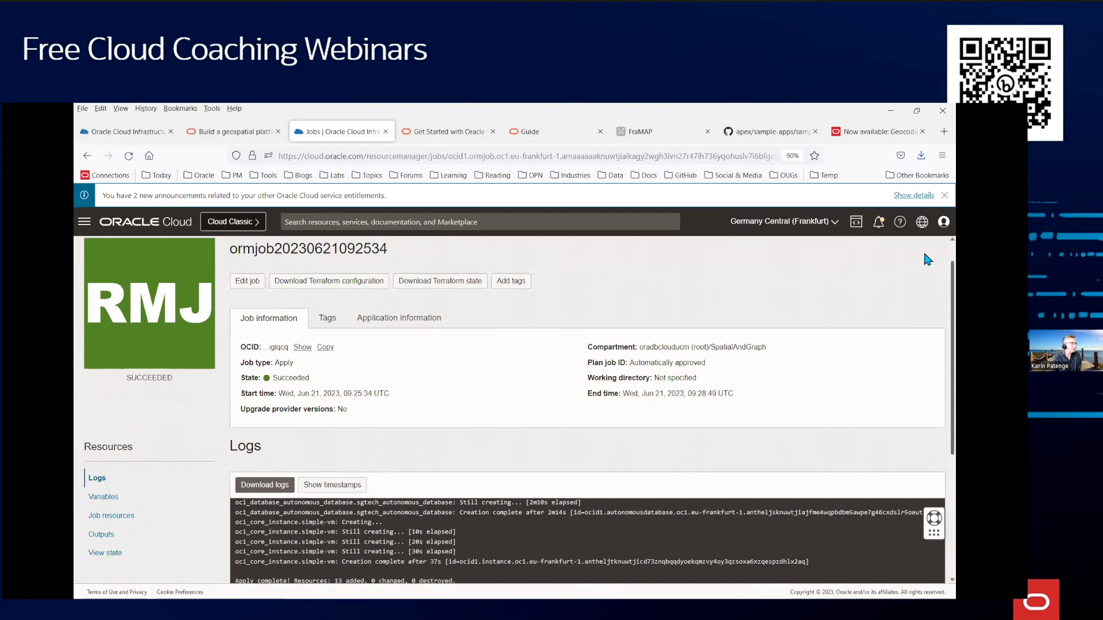
pyautogui.scroll(1, 925, 259)
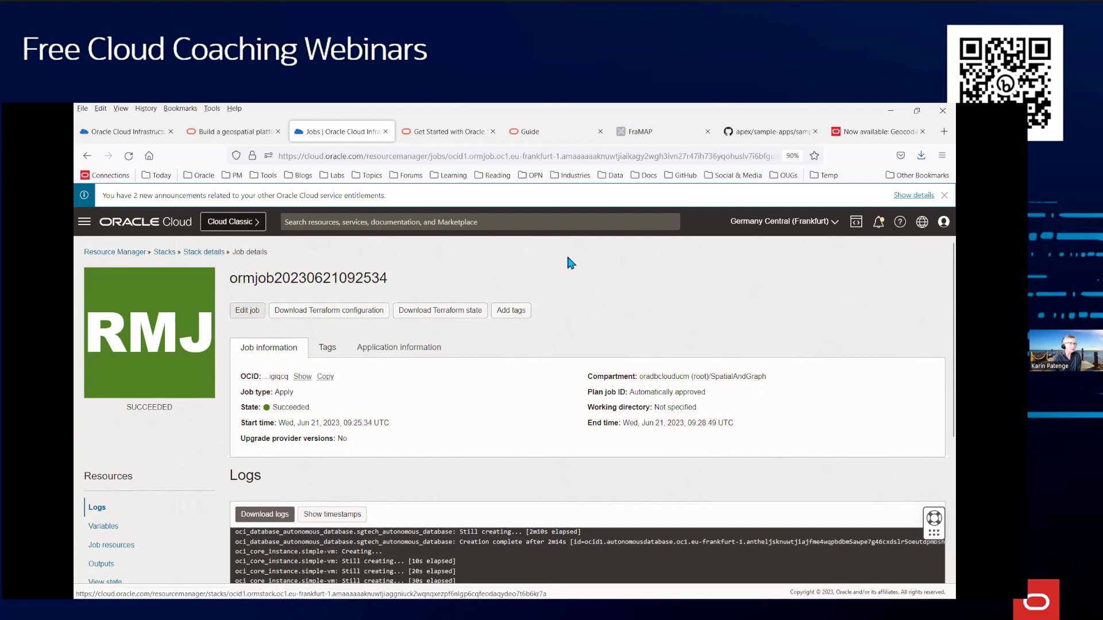
pyautogui.click(217, 252)
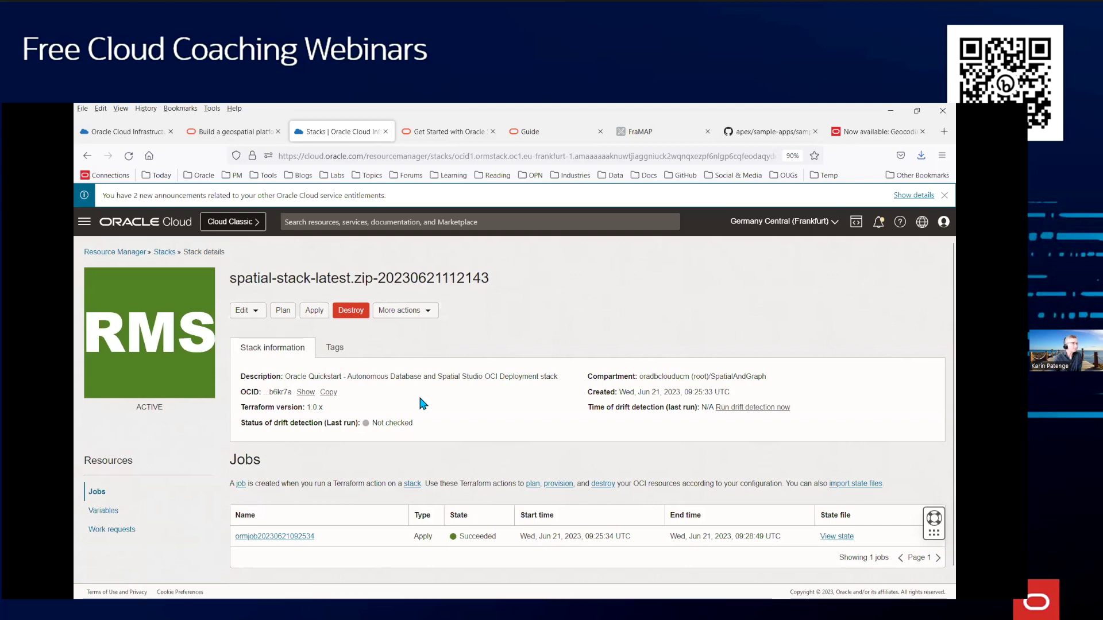
pyautogui.hotkey('alt', 'Left')
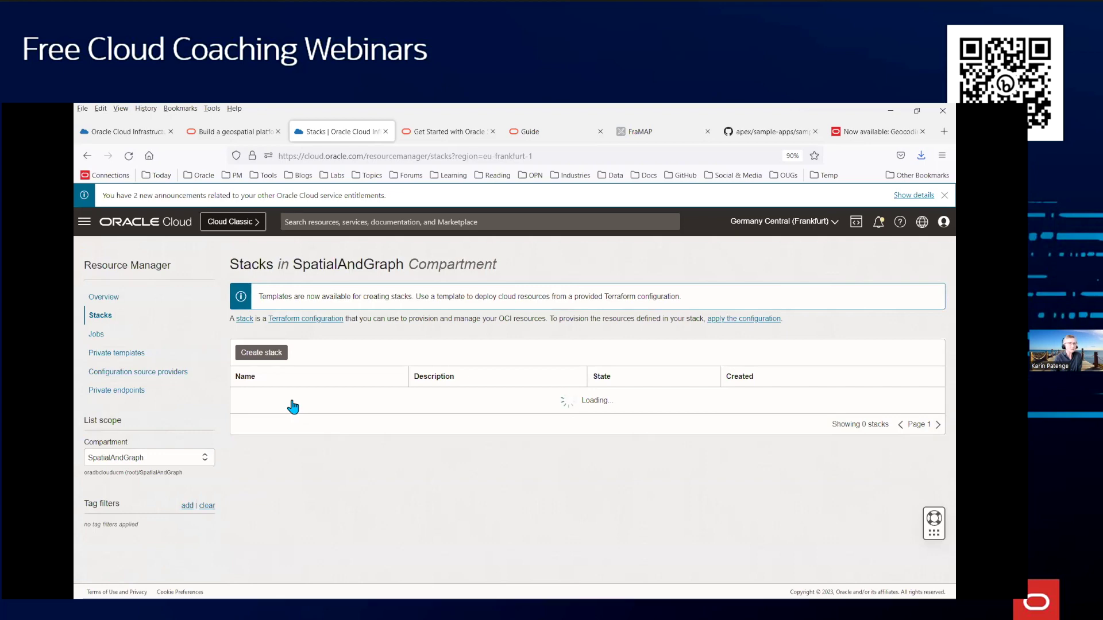
# In the spatial stack's Application information, unlock and select the admin password, then open Spatial Studio
pyautogui.click(291, 398)
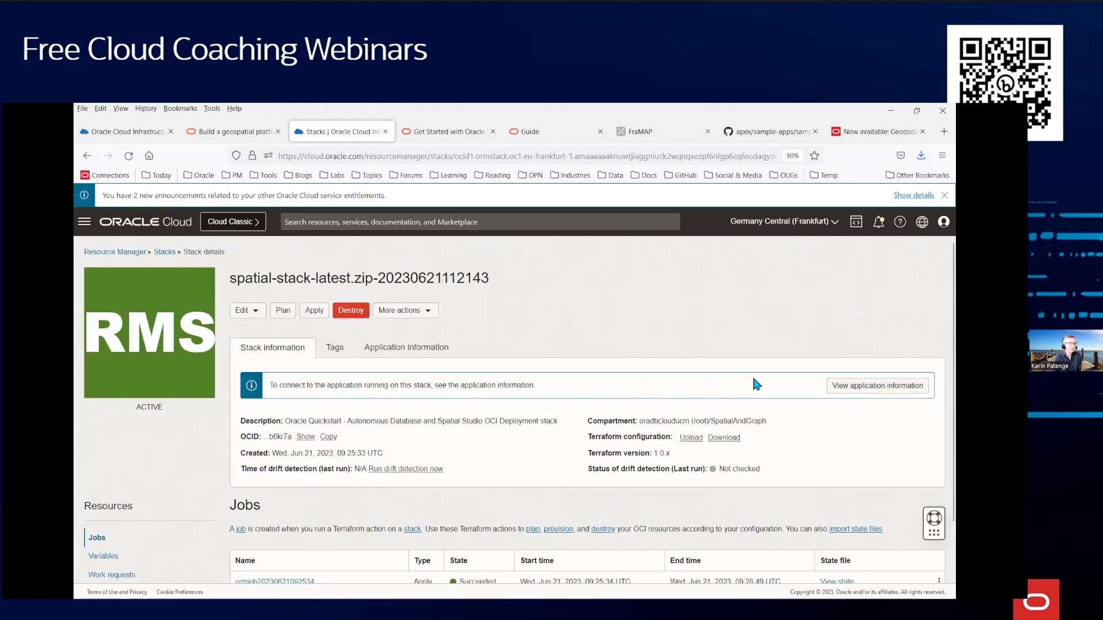
pyautogui.click(436, 351)
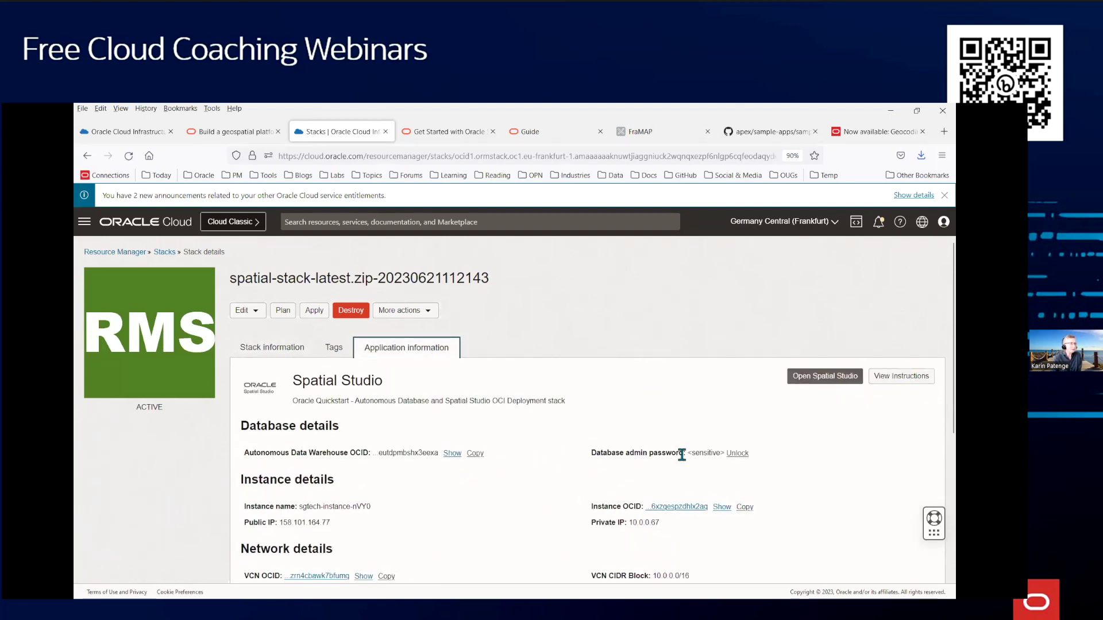
pyautogui.click(793, 378)
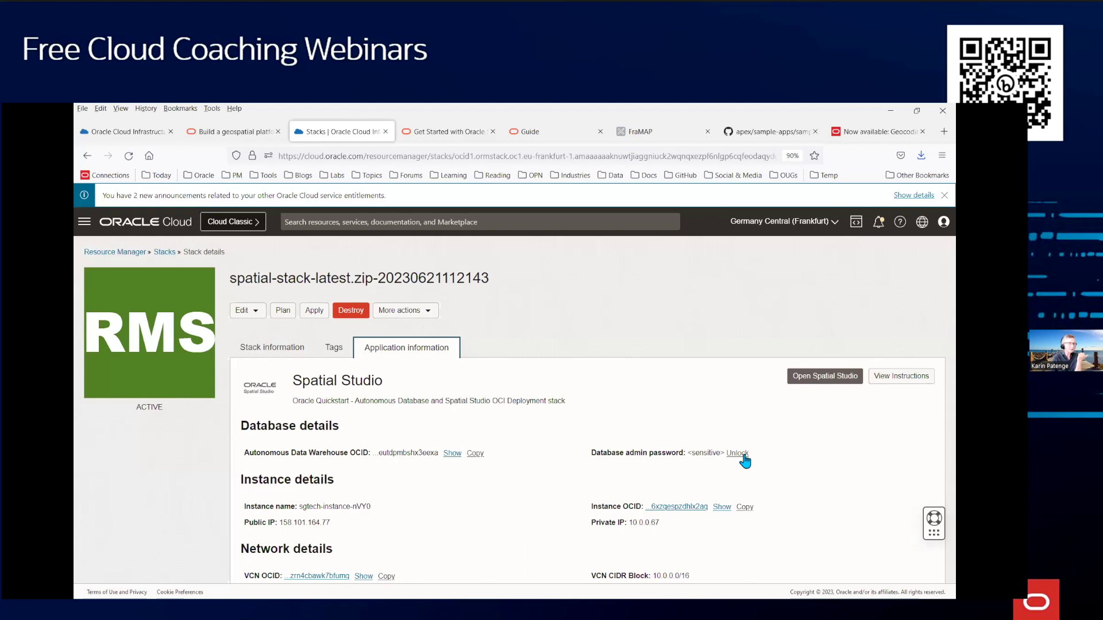
pyautogui.click(743, 455)
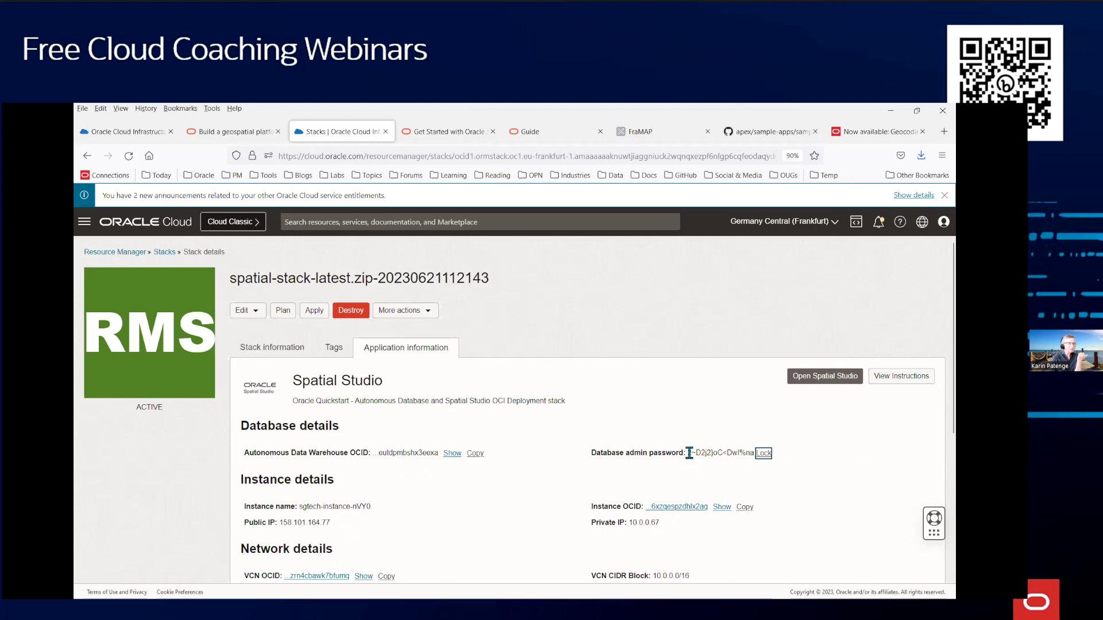
pyautogui.moveTo(689, 453); pyautogui.dragTo(754, 452)
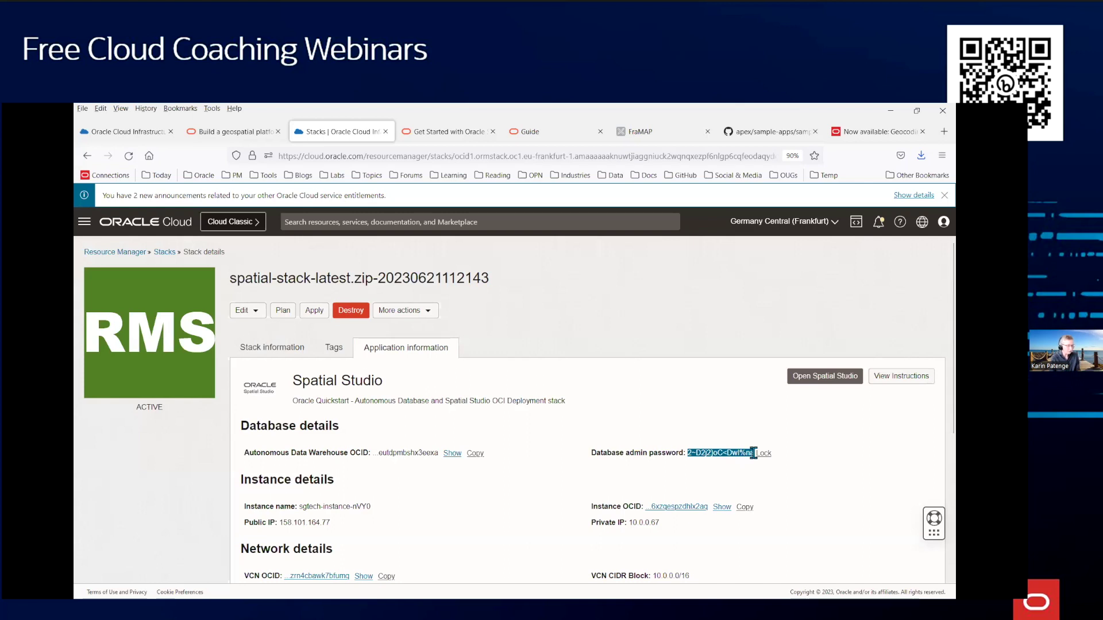
pyautogui.click(837, 385)
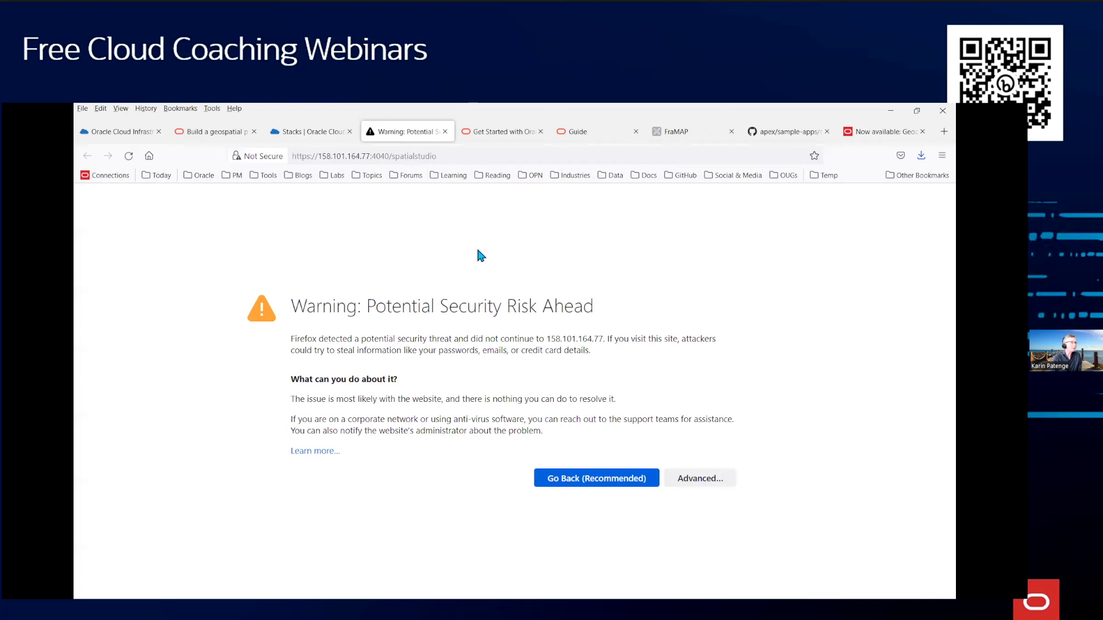
# Accept Firefox's certificate risk under Advanced so the Spatial Studio login page loads
pyautogui.click(288, 133)
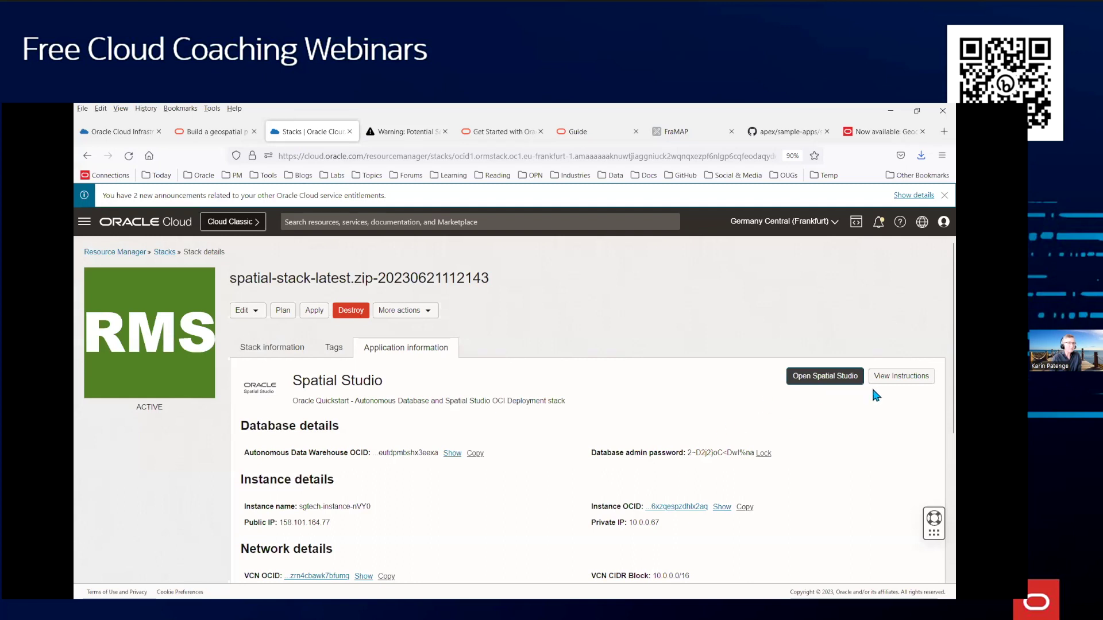
pyautogui.click(895, 377)
pyautogui.click(426, 136)
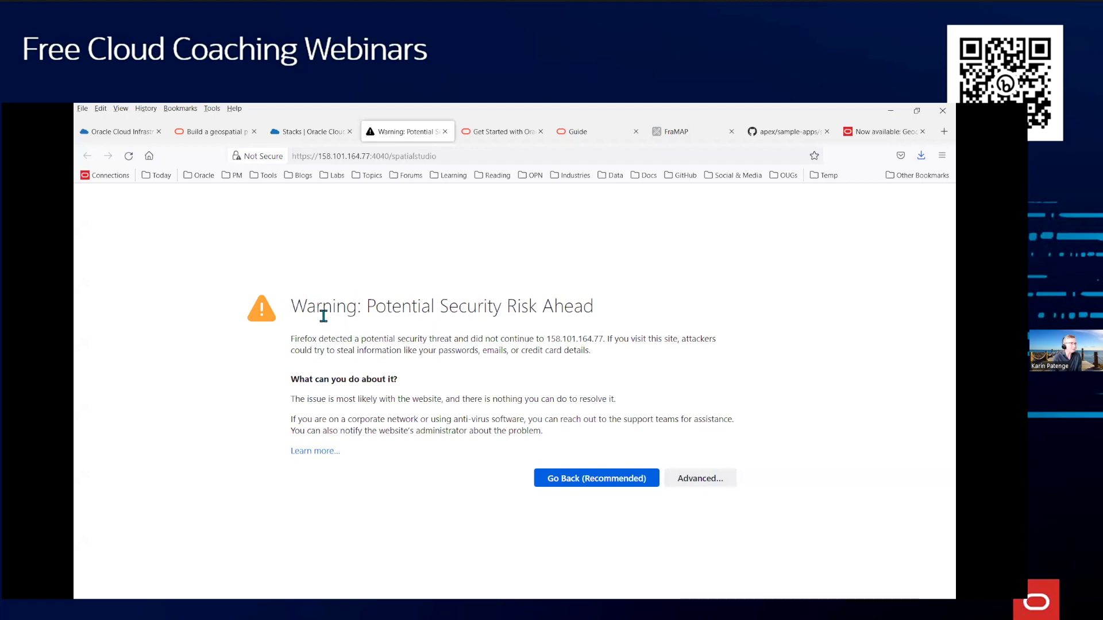
pyautogui.click(699, 486)
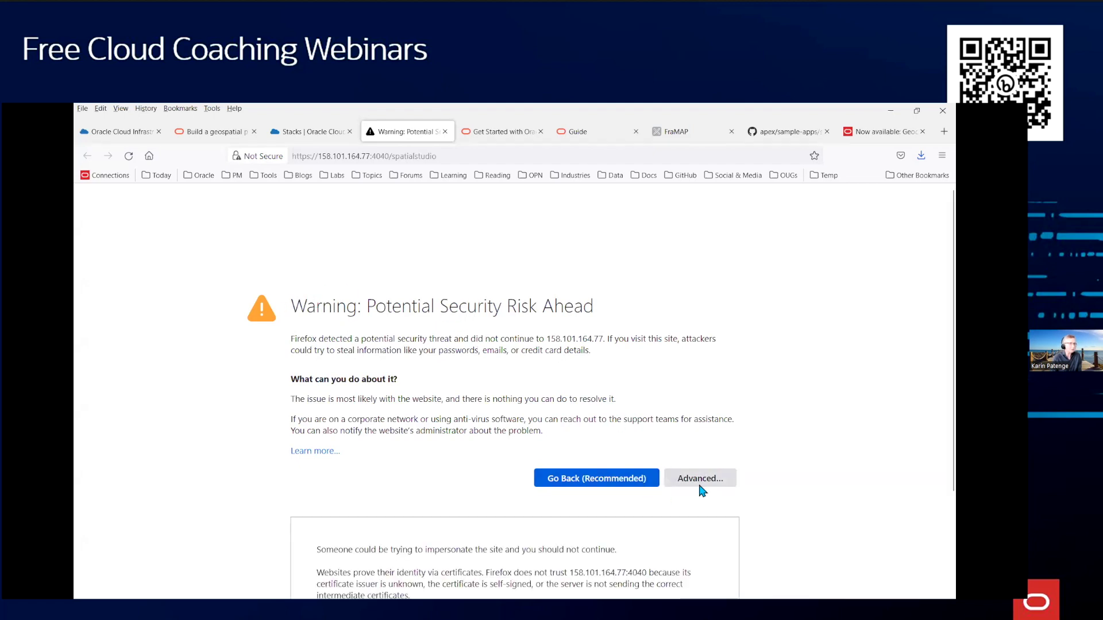
pyautogui.scroll(-3, 862, 488)
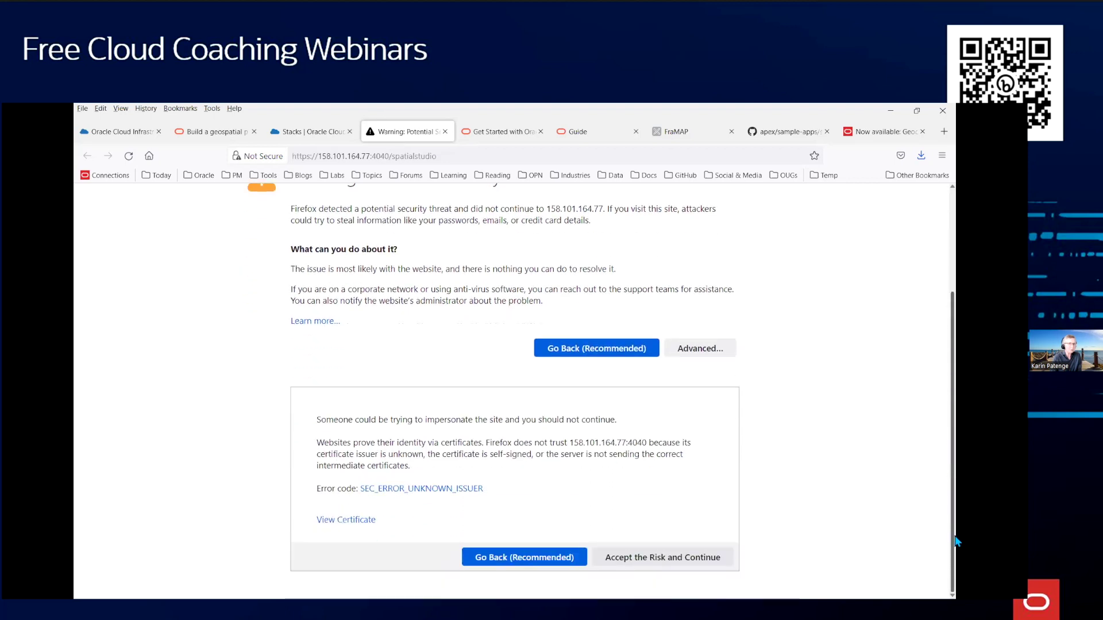
pyautogui.click(697, 560)
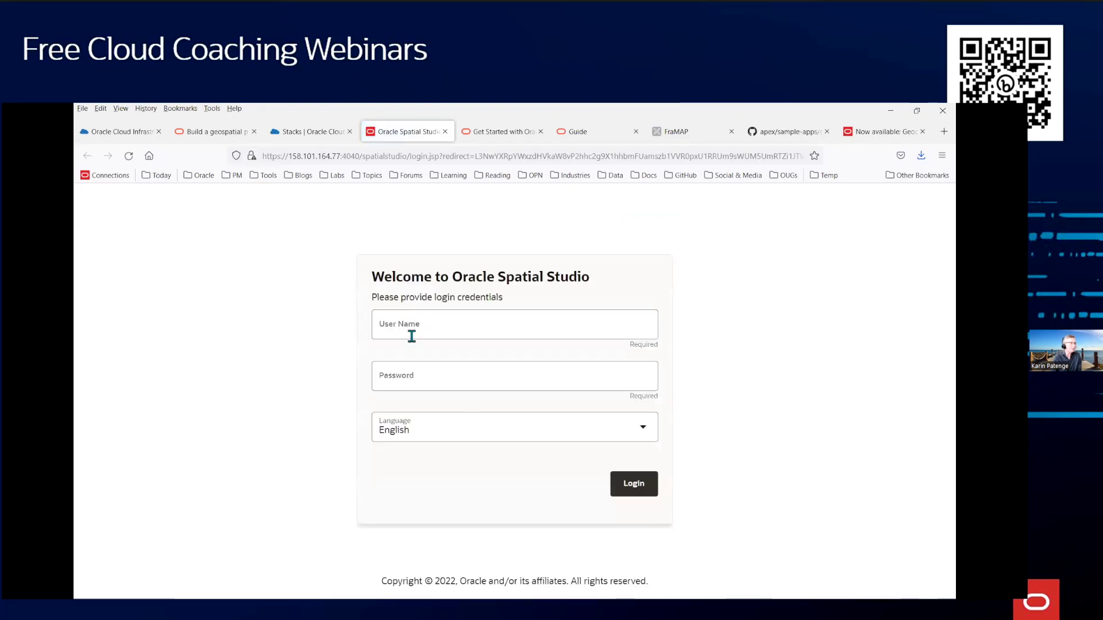
# Log in to Spatial Studio with the studio admin user name and its password
pyautogui.click(413, 332)
pyautogui.write('studio_')
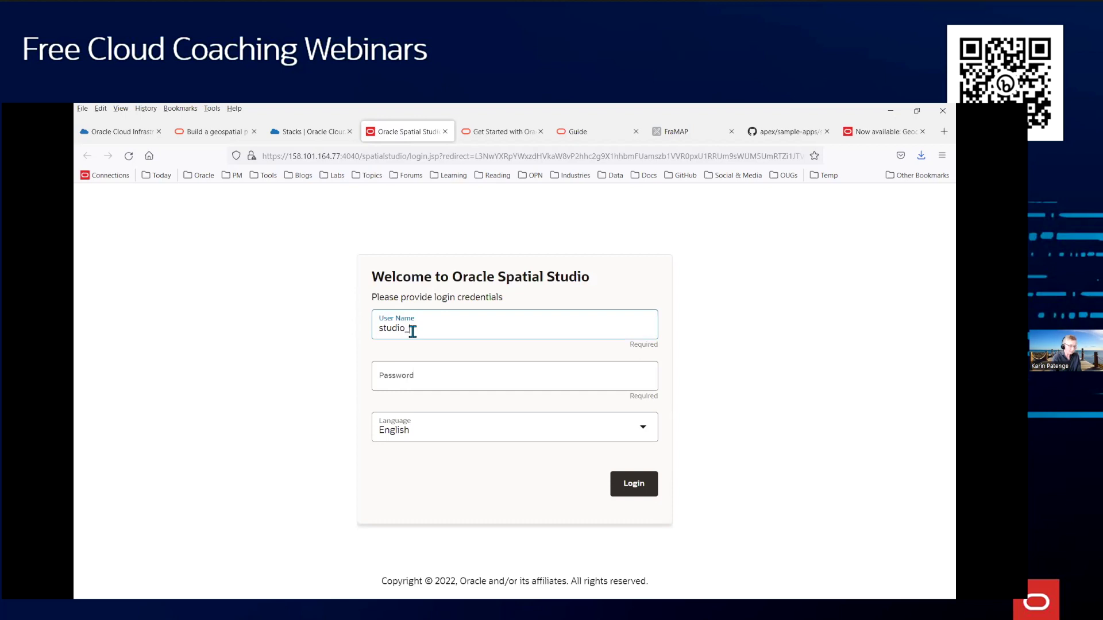
pyautogui.write('admin')
pyautogui.click(386, 381)
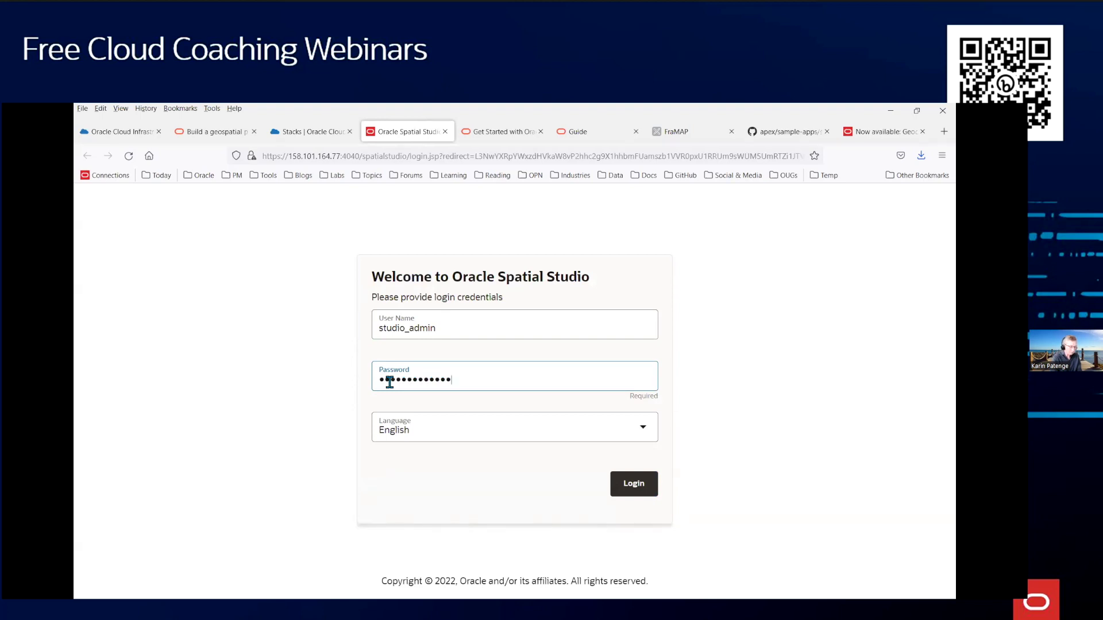
pyautogui.write('1')
pyautogui.click(637, 482)
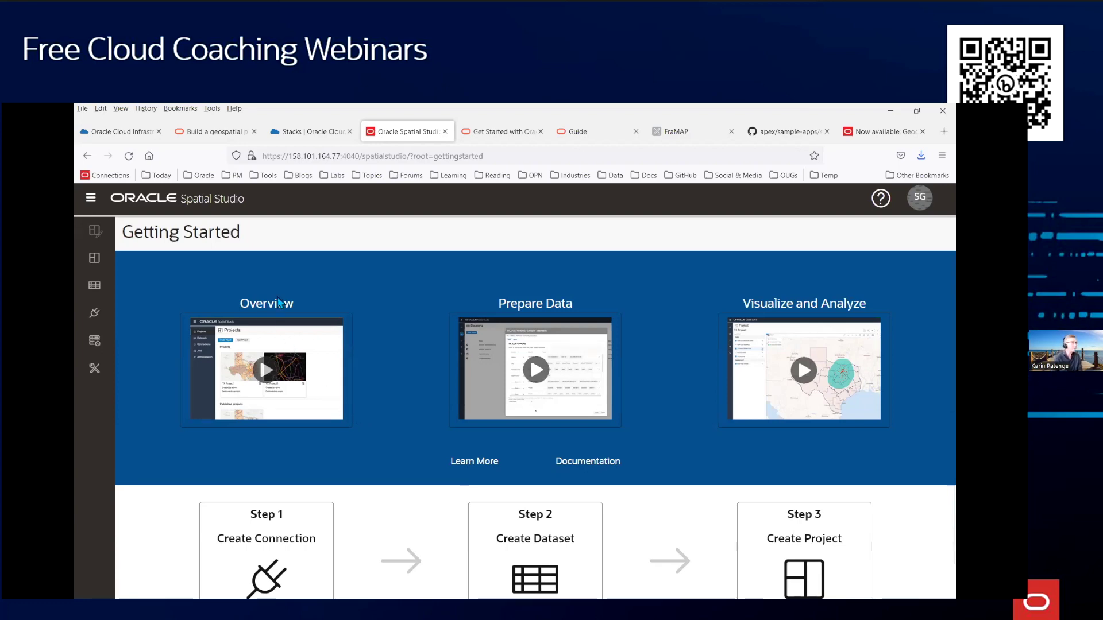
# View the Spatial Studio marketplace usage instructions, then close them and return to the stack's Application Information
pyautogui.click(295, 133)
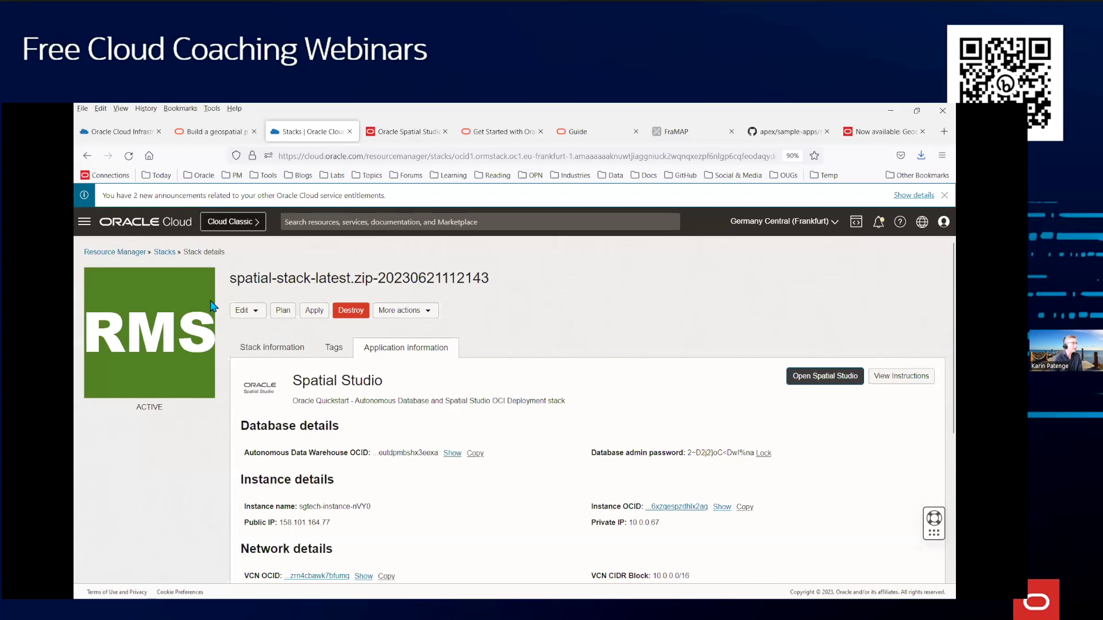
pyautogui.scroll(-5, 396, 370)
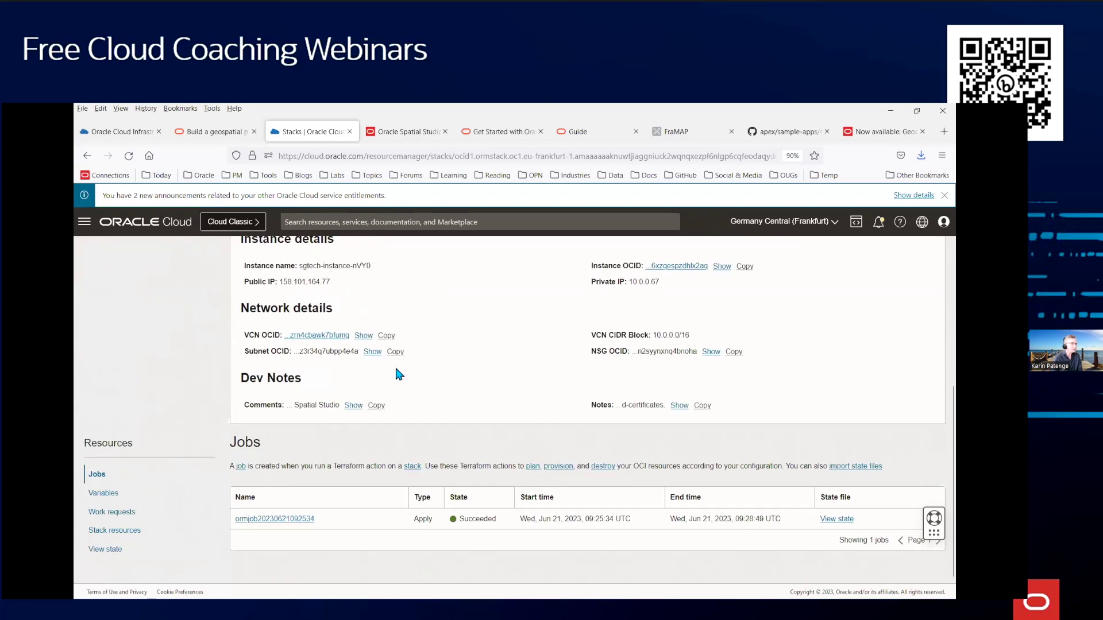
pyautogui.scroll(5, 396, 370)
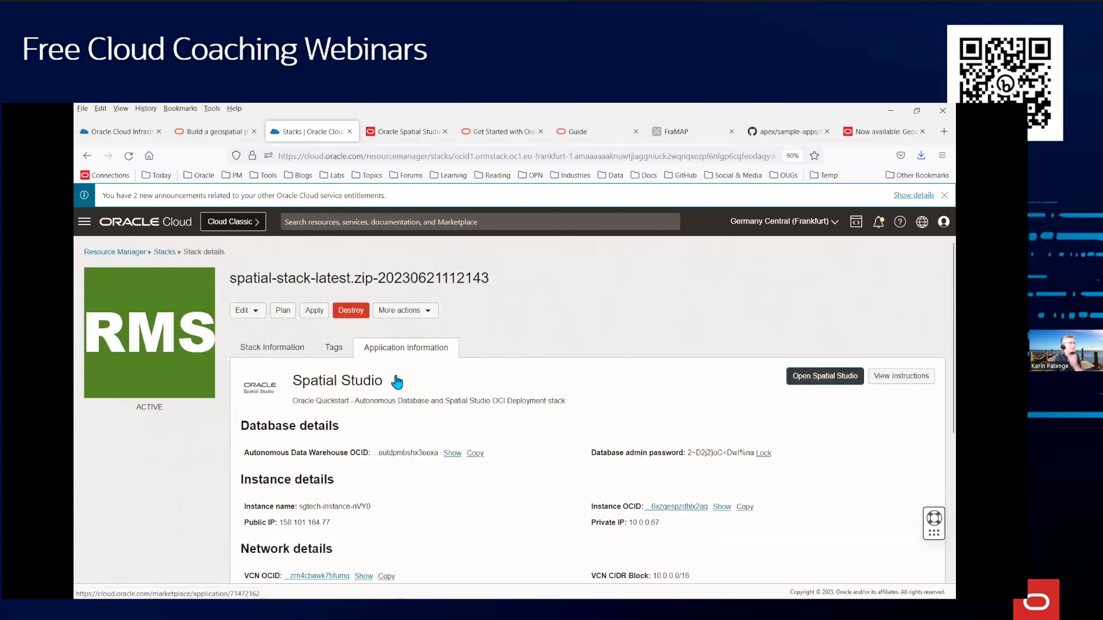
pyautogui.click(923, 379)
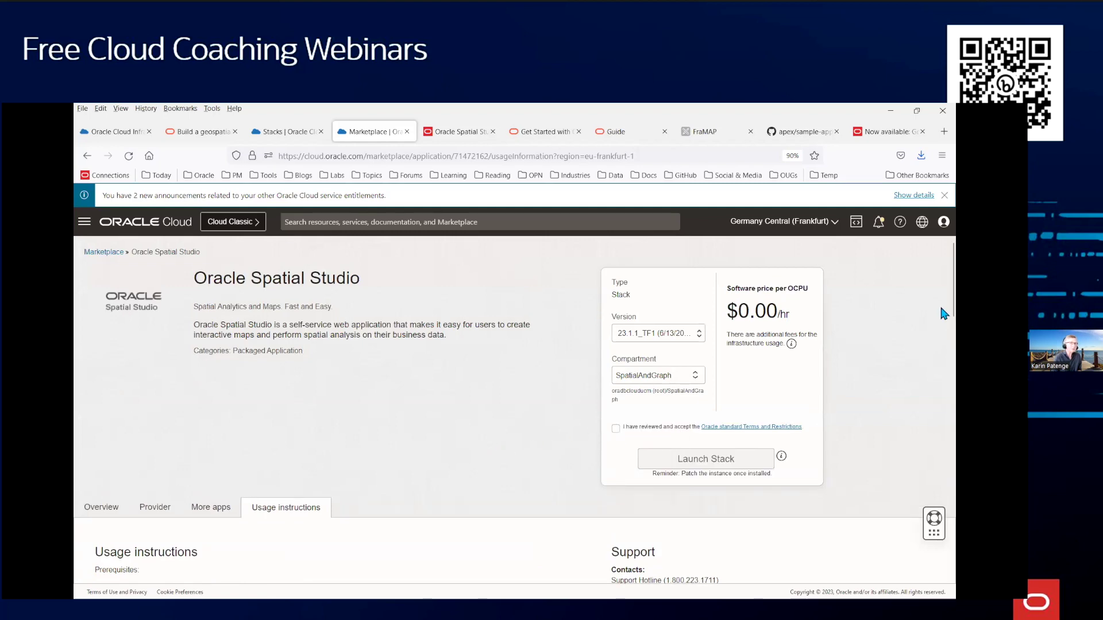
pyautogui.moveTo(955, 314); pyautogui.dragTo(953, 423)
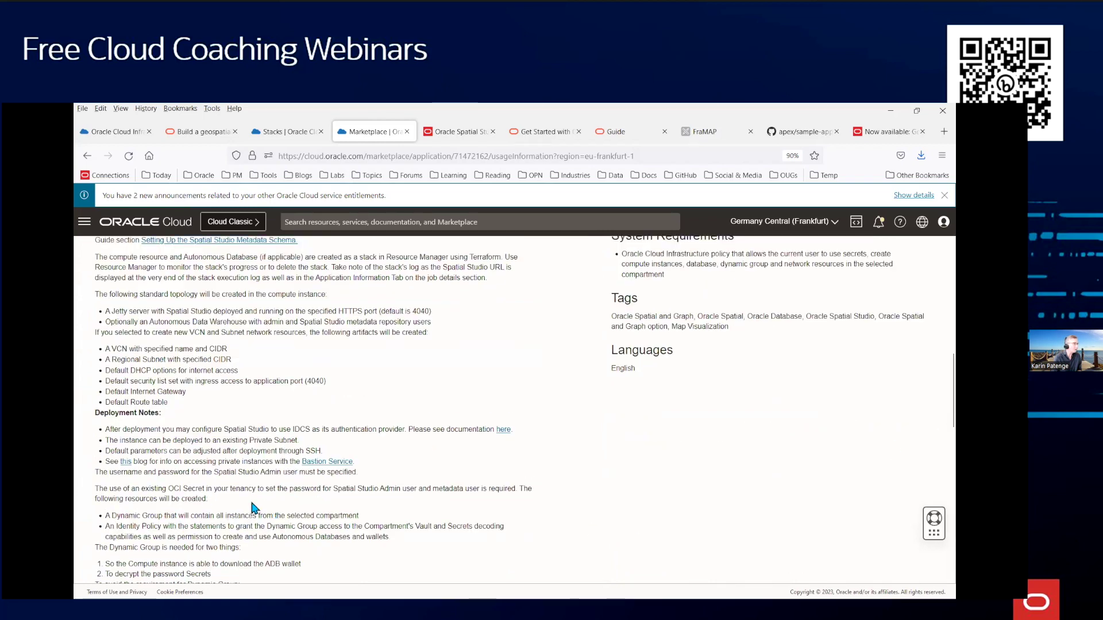
pyautogui.click(406, 131)
pyautogui.click(276, 133)
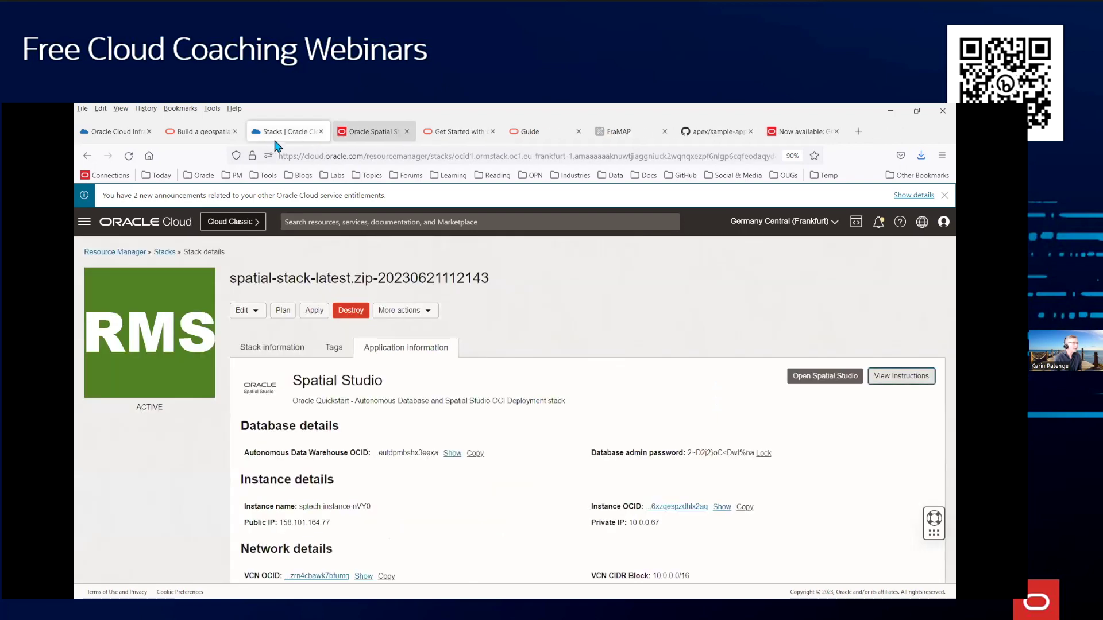
# List the Compute instances and select the running sgtech instance's public IP address
pyautogui.click(83, 221)
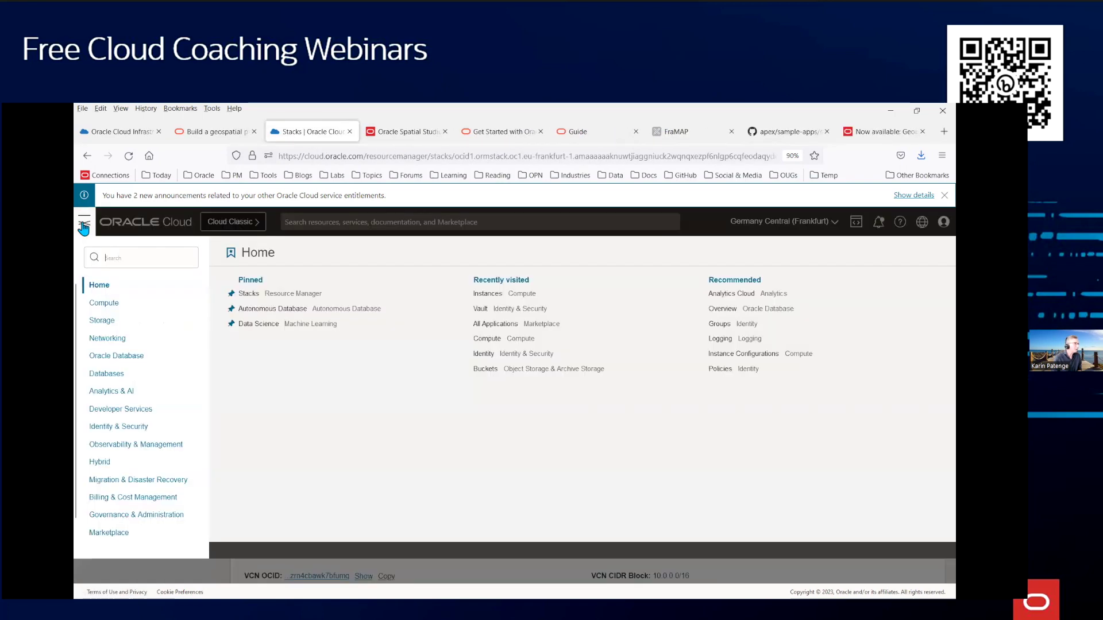
pyautogui.click(96, 304)
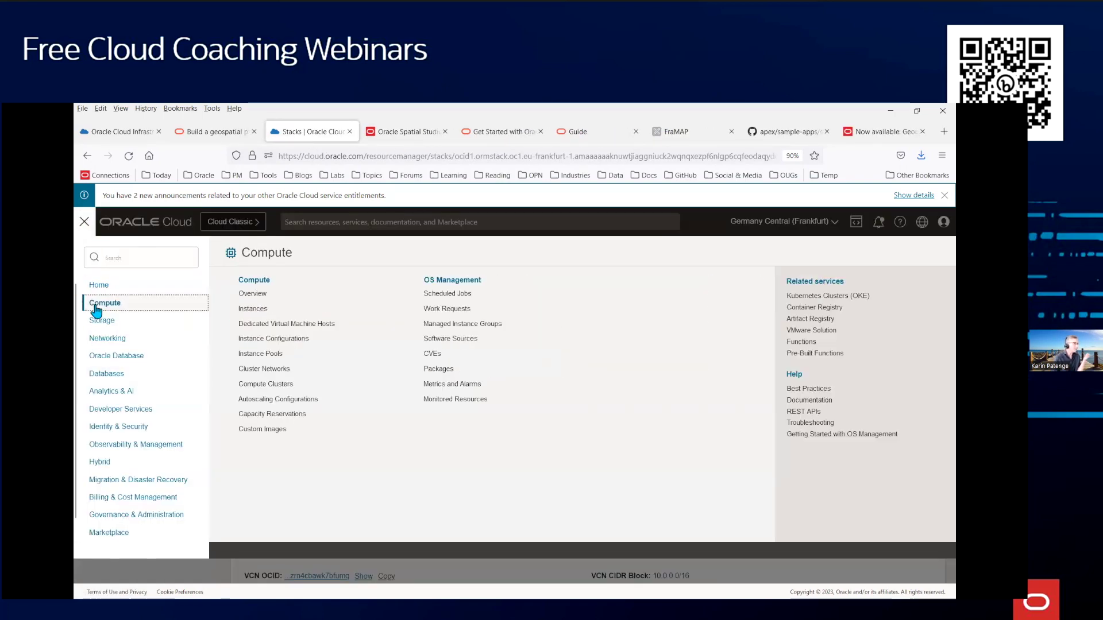
pyautogui.click(255, 311)
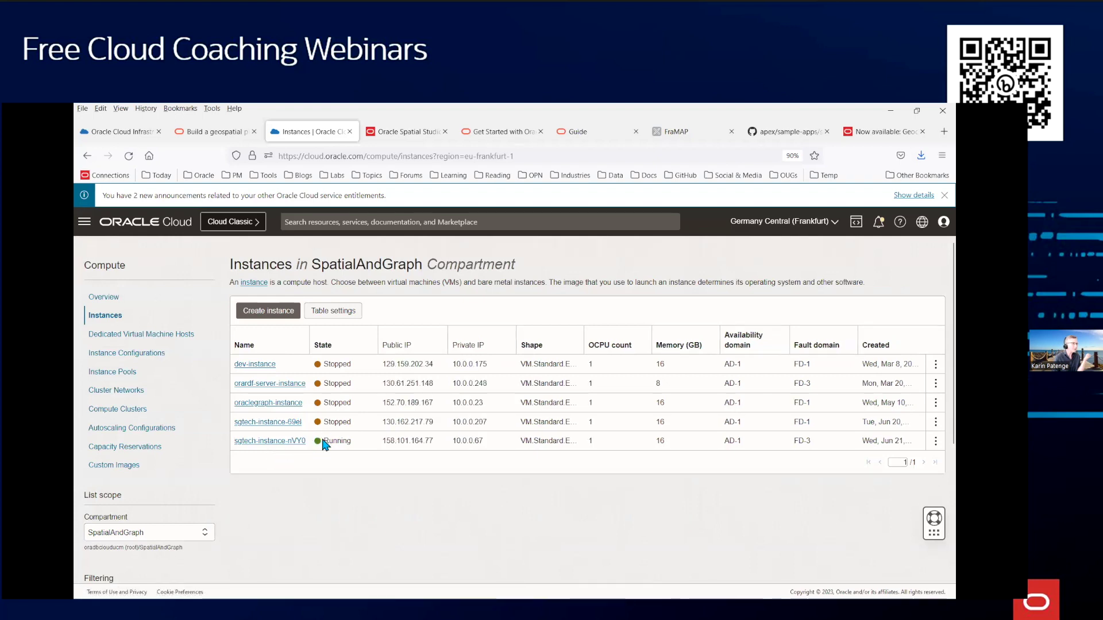
pyautogui.moveTo(382, 439); pyautogui.dragTo(409, 442)
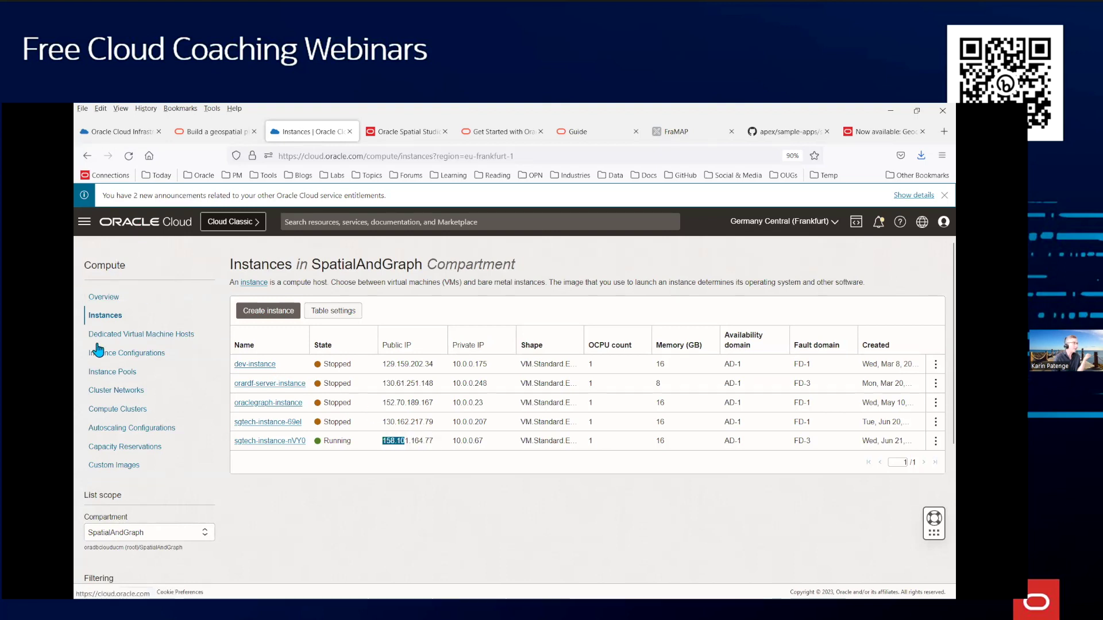
# Go to Oracle Database > Autonomous Database in the navigation menu
pyautogui.click(84, 222)
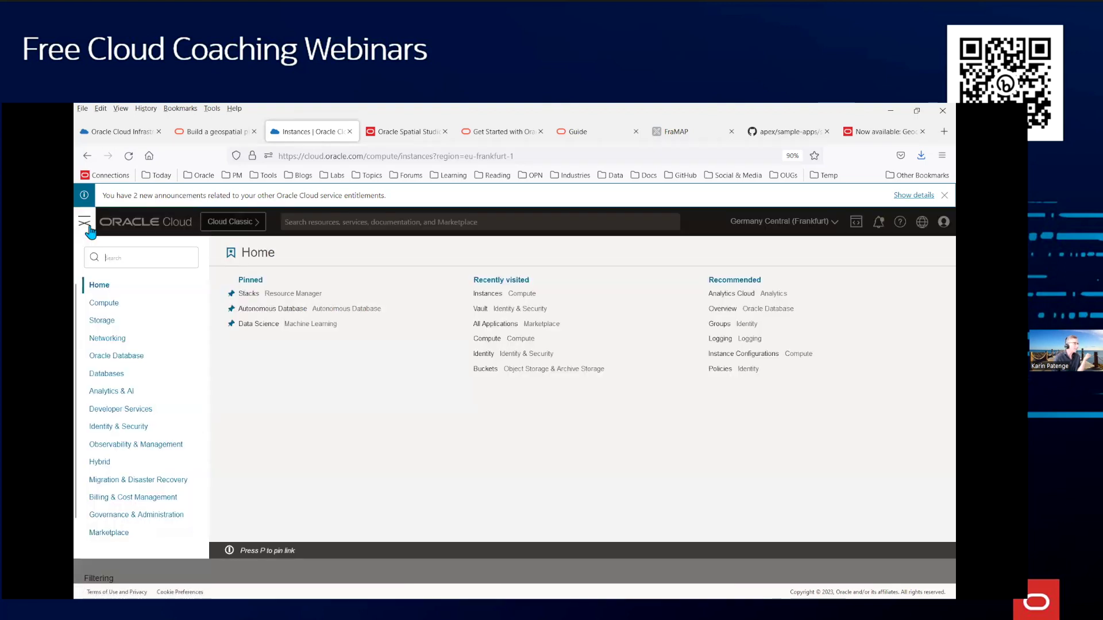
pyautogui.click(109, 356)
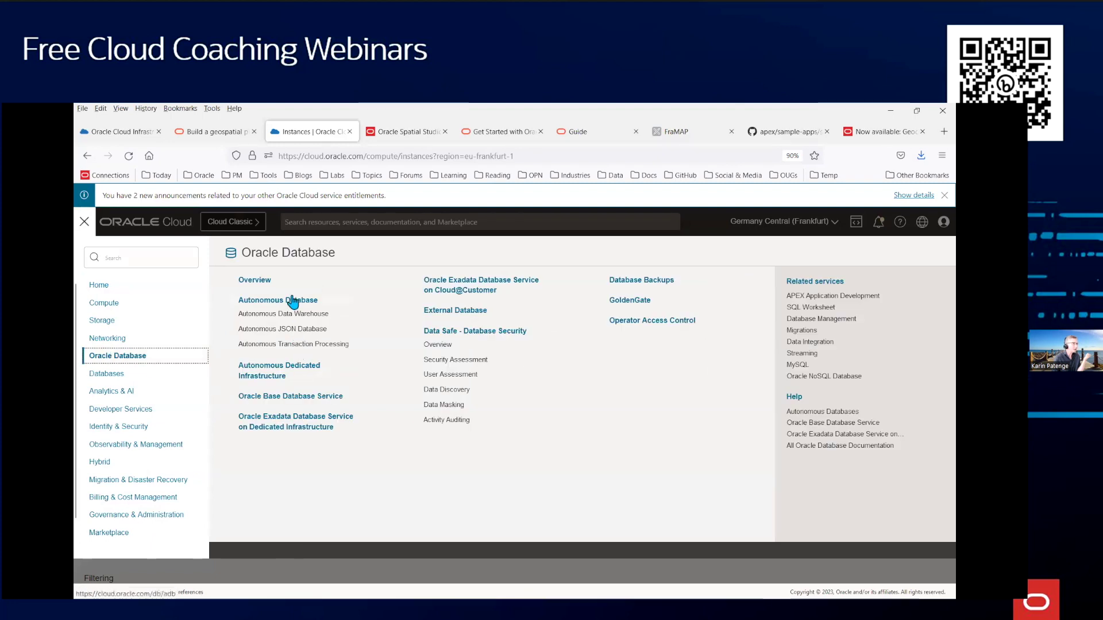
pyautogui.click(292, 299)
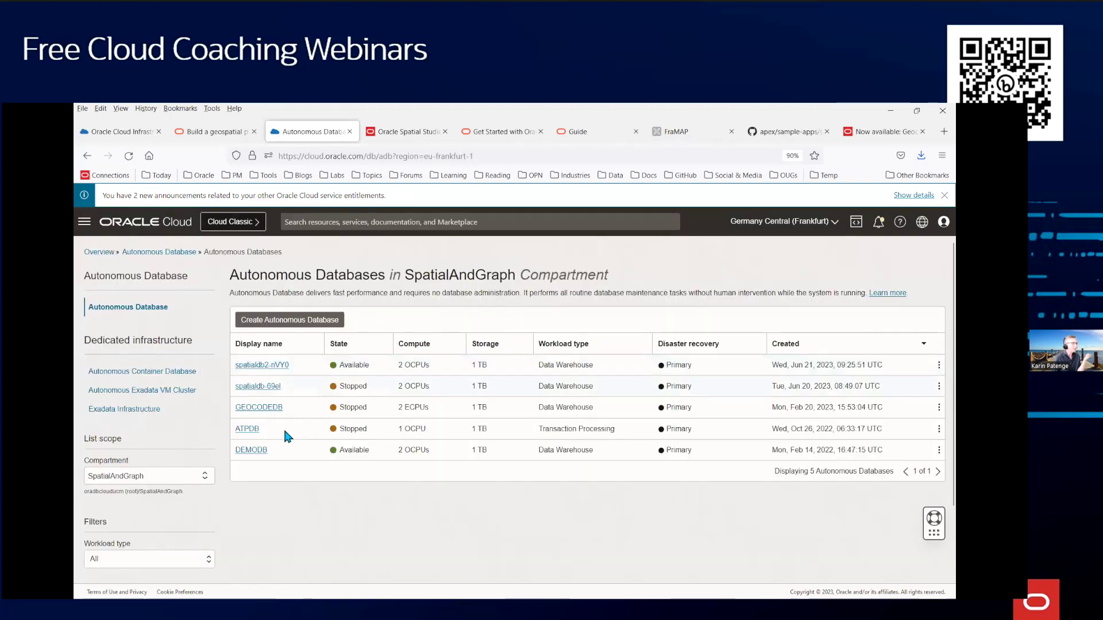
# Copy the Database actions access URL from spatialdb2-nVY0's Tool configuration
pyautogui.click(280, 367)
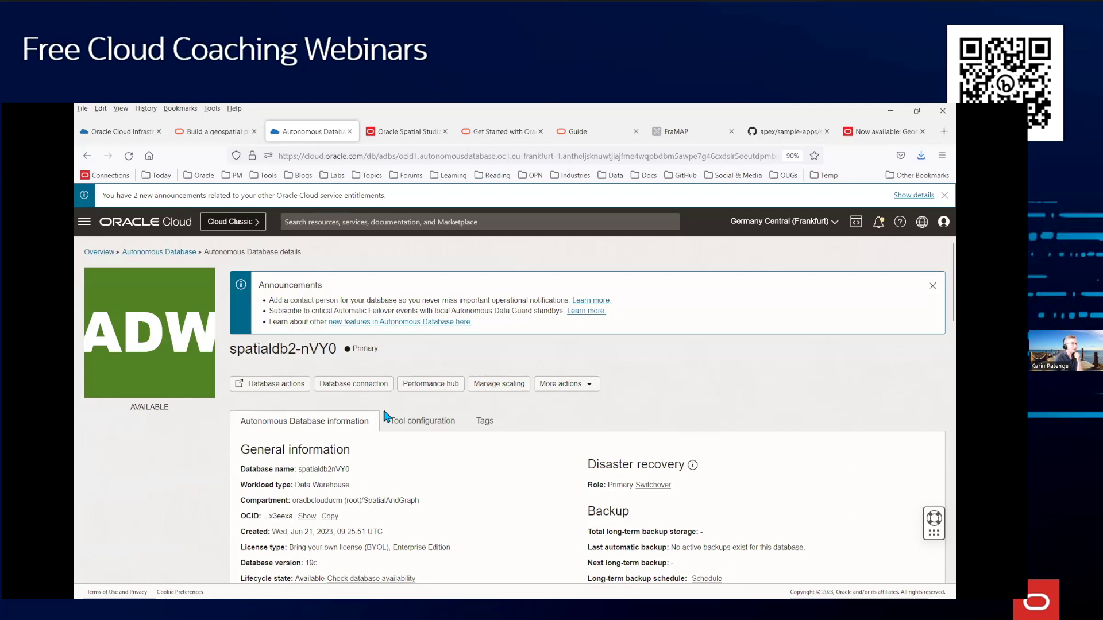
pyautogui.click(423, 422)
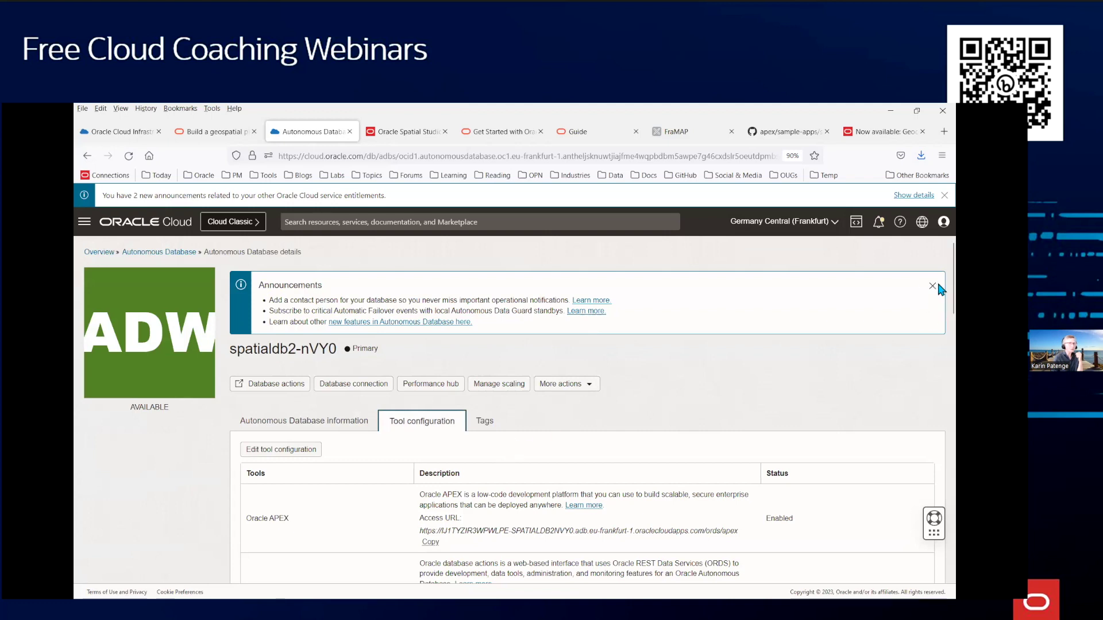
pyautogui.moveTo(953, 297); pyautogui.dragTo(953, 320)
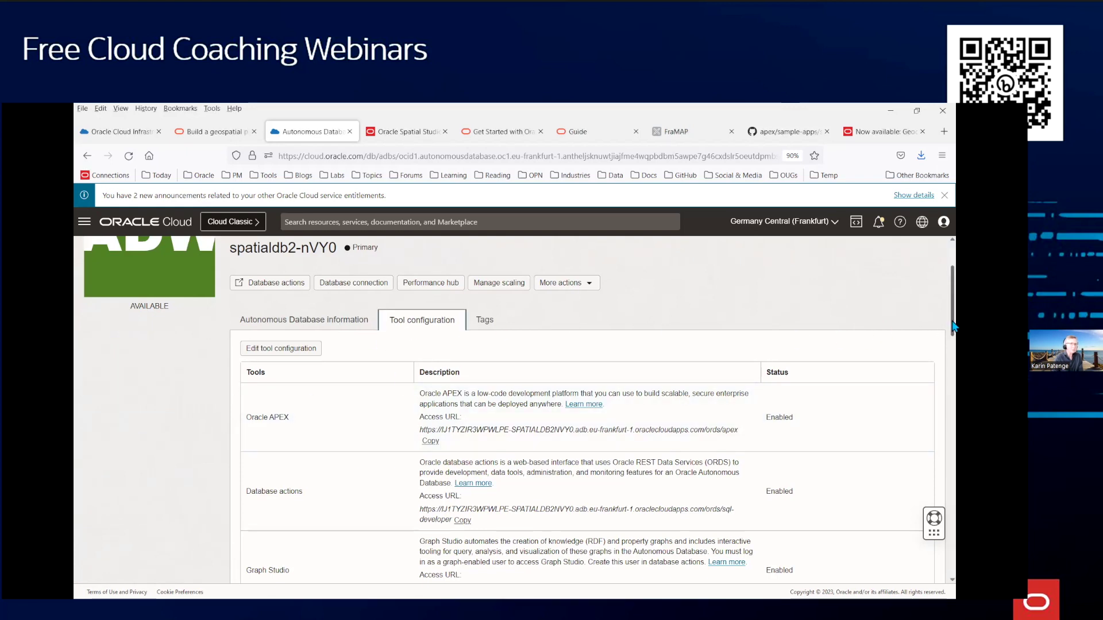
pyautogui.scroll(-3, 574, 345)
pyautogui.click(463, 363)
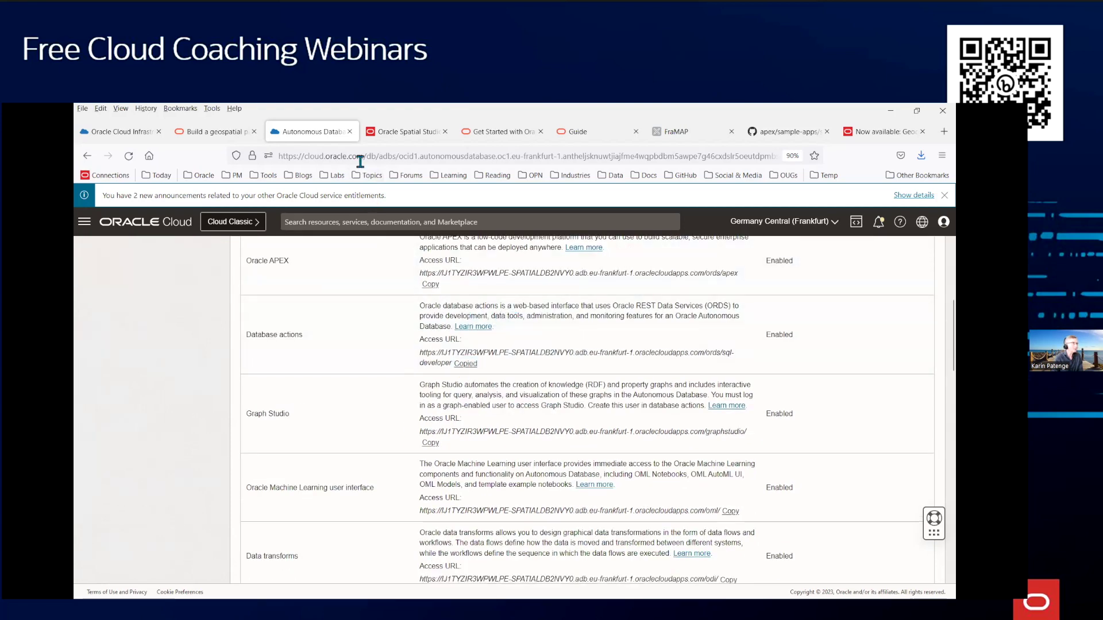
pyautogui.rightClick(301, 134)
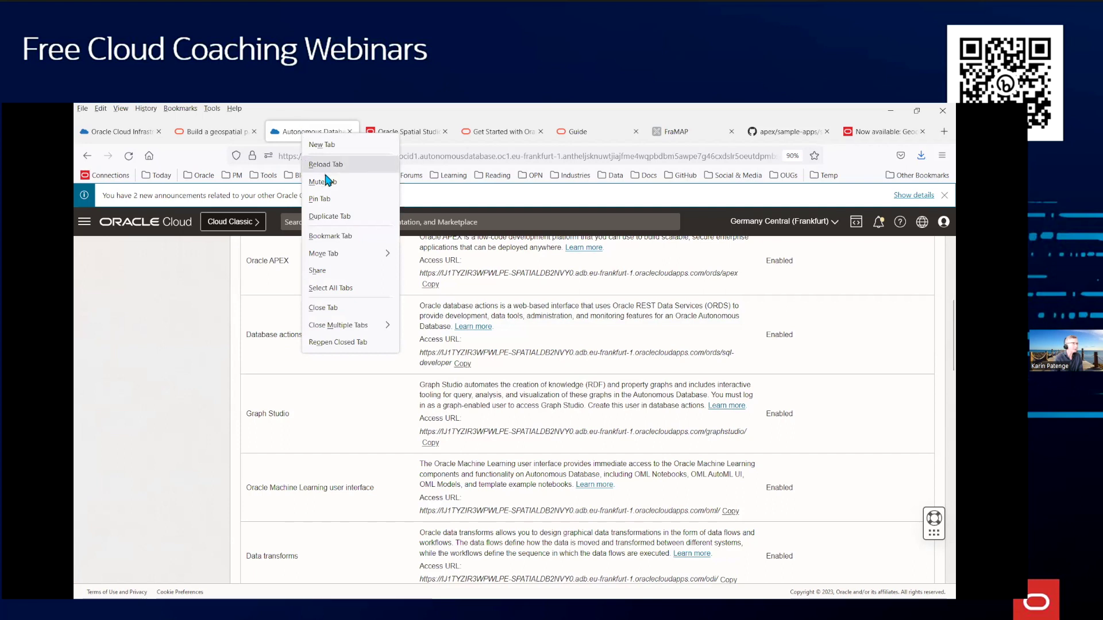
# Load the copied Database Actions URL in a new tab and sign in as admin with the pasted password
pyautogui.click(325, 145)
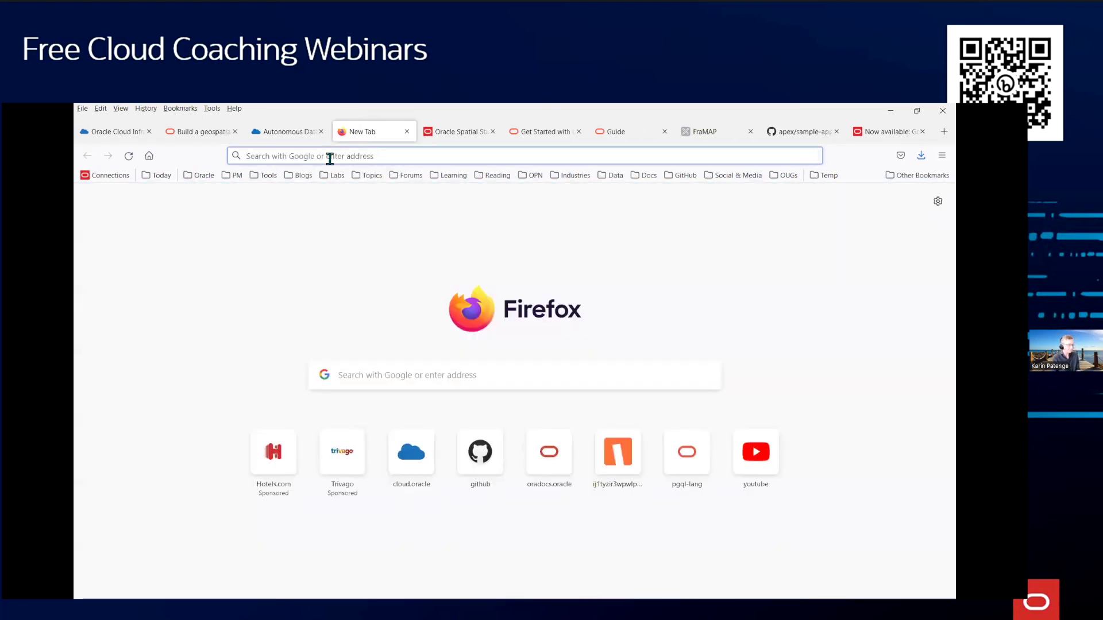
pyautogui.write('https://ij1tyzir3wpwlpe-spatialdb2nvy0.adb.eu-frankfurt-1.oraclecloudapps.com/ords/sql-developer')
pyautogui.press('Return')
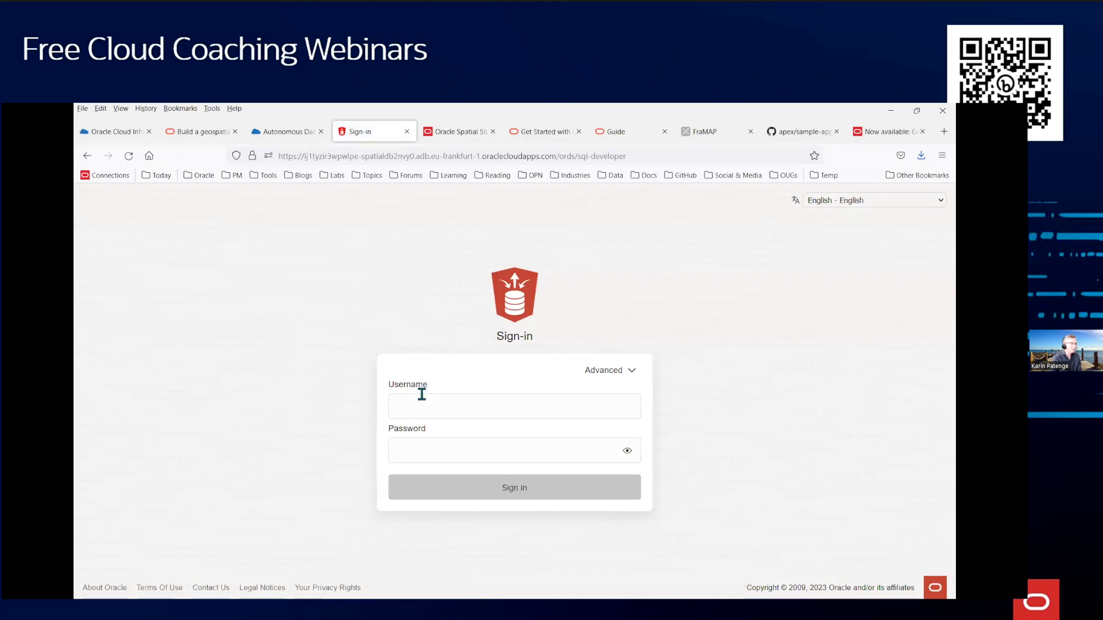
pyautogui.click(421, 394)
pyautogui.write('admin')
pyautogui.press('Tab')
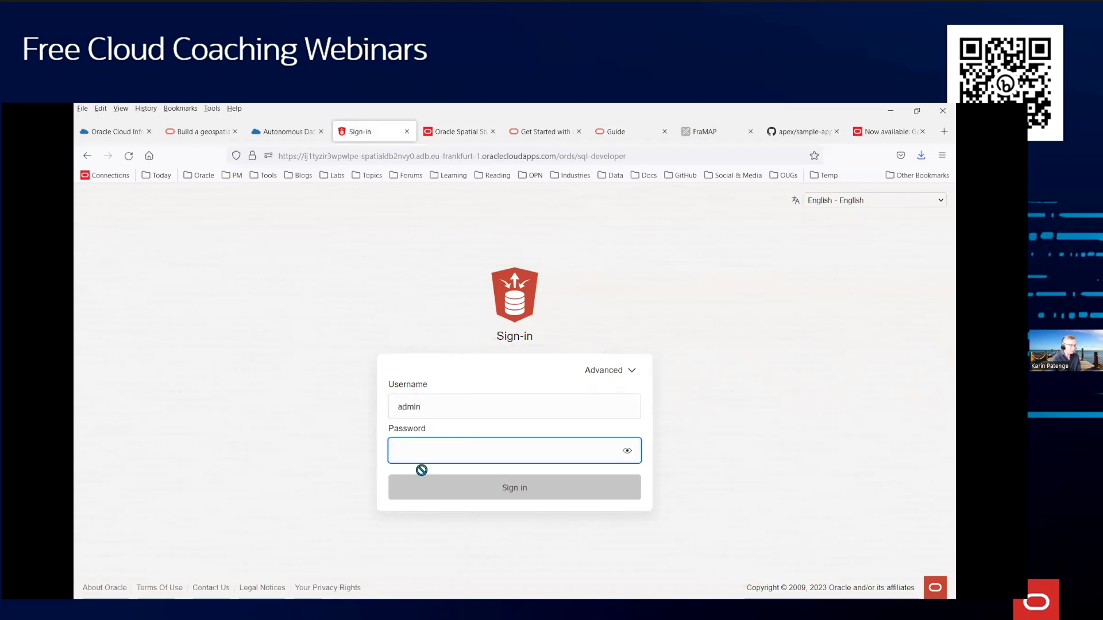
pyautogui.hotkey('alt', 'Tab')
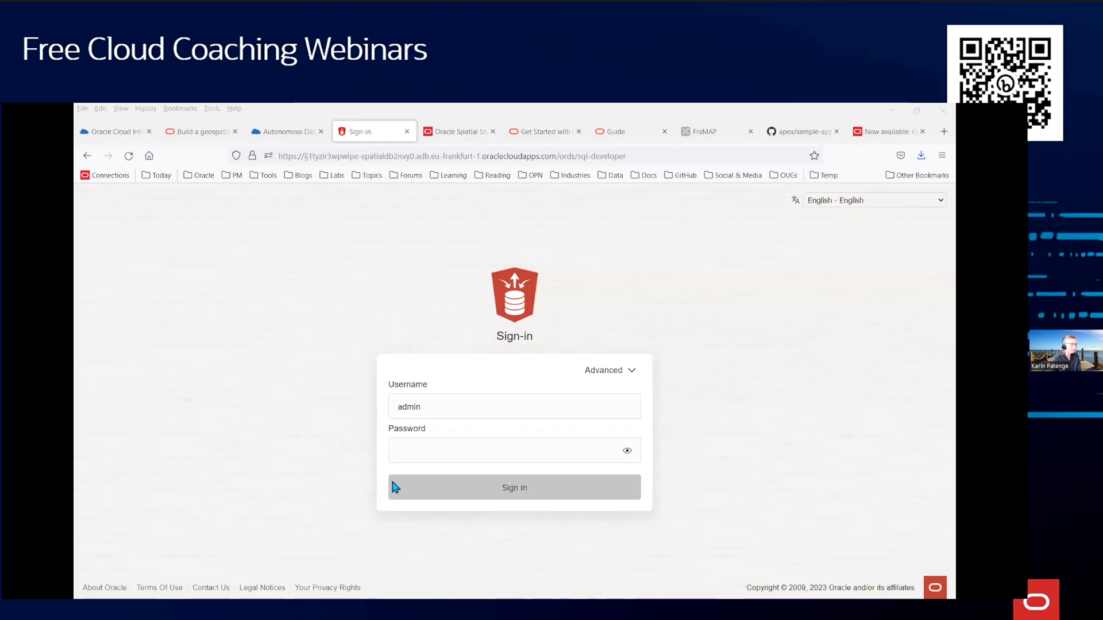
pyautogui.click(422, 442)
pyautogui.hotkey('ctrl', 'v')
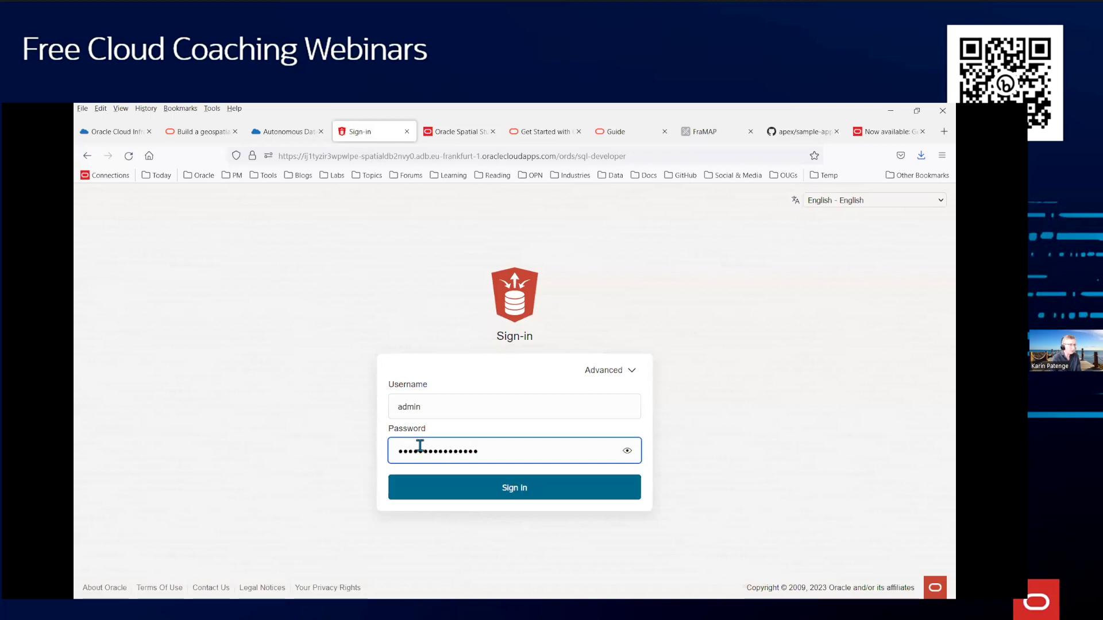
pyautogui.click(506, 489)
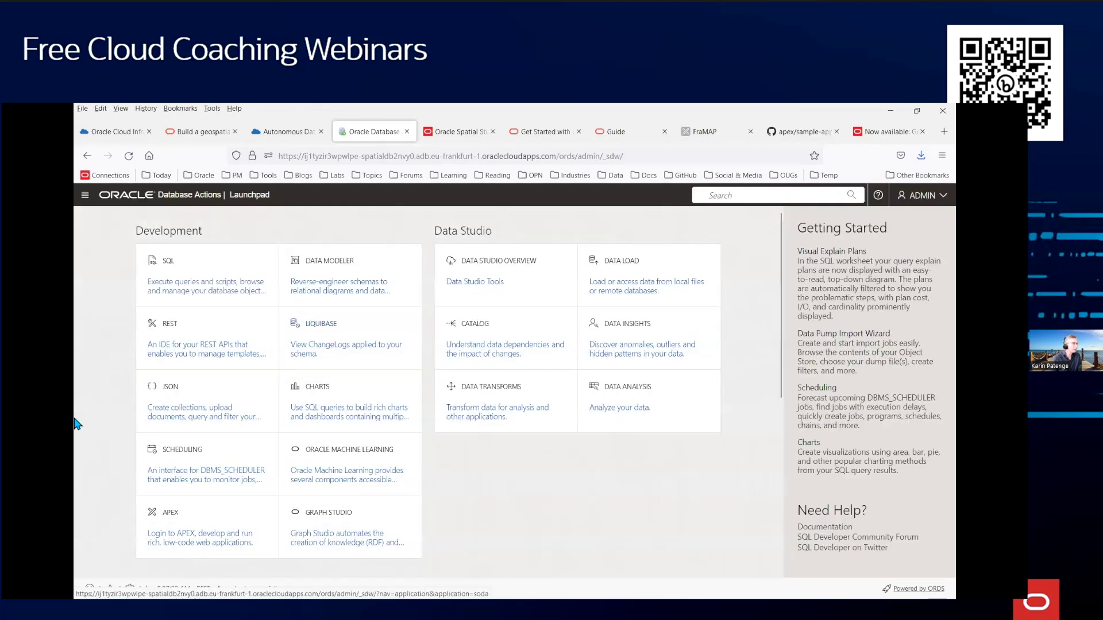
# From Database Users, open the Edit panel for the STUDIO_REPO user
pyautogui.scroll(-5, 115, 408)
pyautogui.click(168, 339)
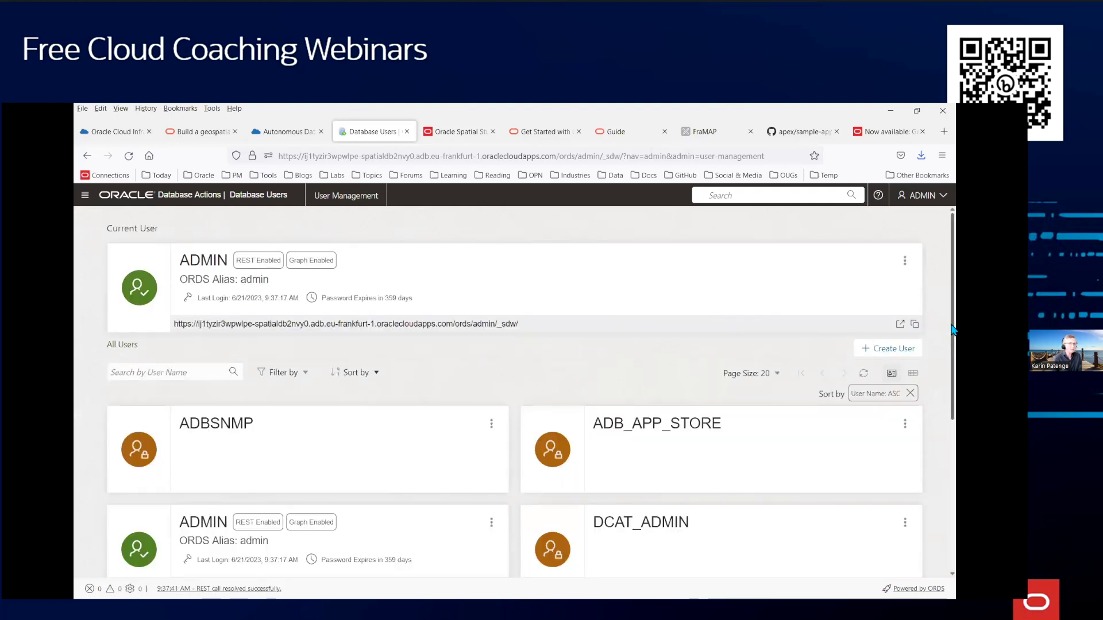
pyautogui.scroll(-5, 952, 330)
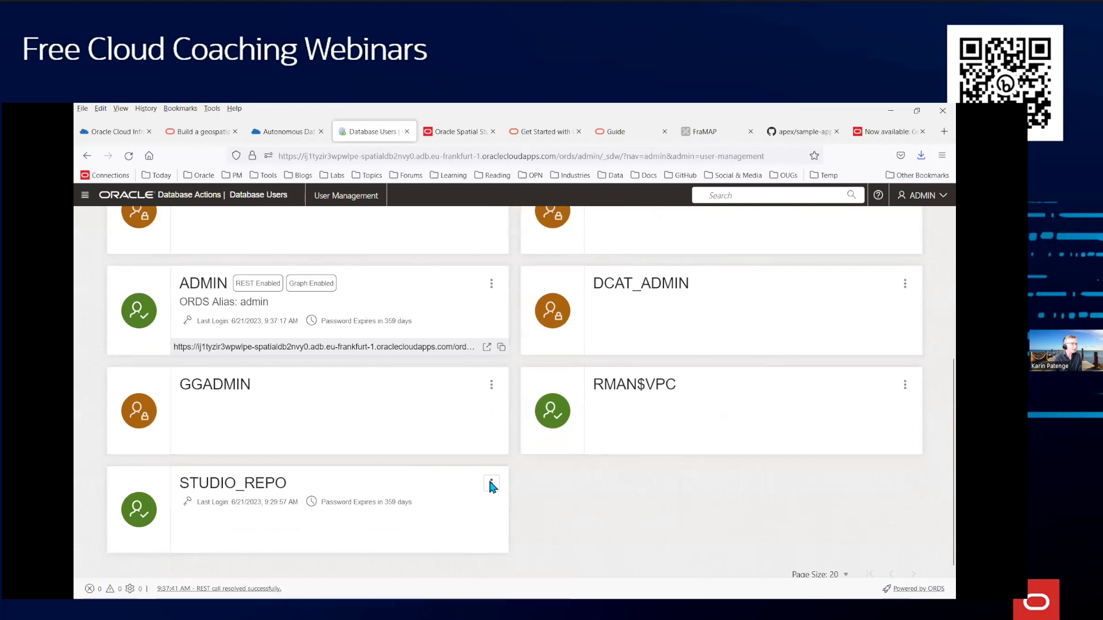
pyautogui.click(491, 485)
pyautogui.click(500, 500)
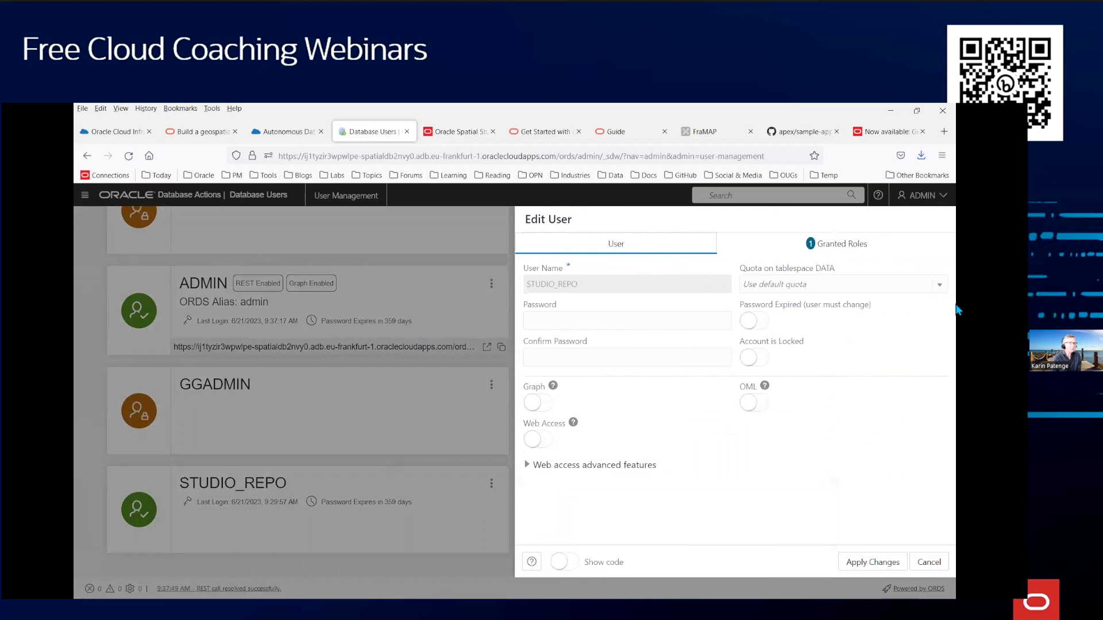
# Set STUDIO_REPO's DATA tablespace quota to UNLIMITED, enable Web Access, and apply the changes
pyautogui.click(939, 284)
pyautogui.click(770, 368)
pyautogui.click(543, 440)
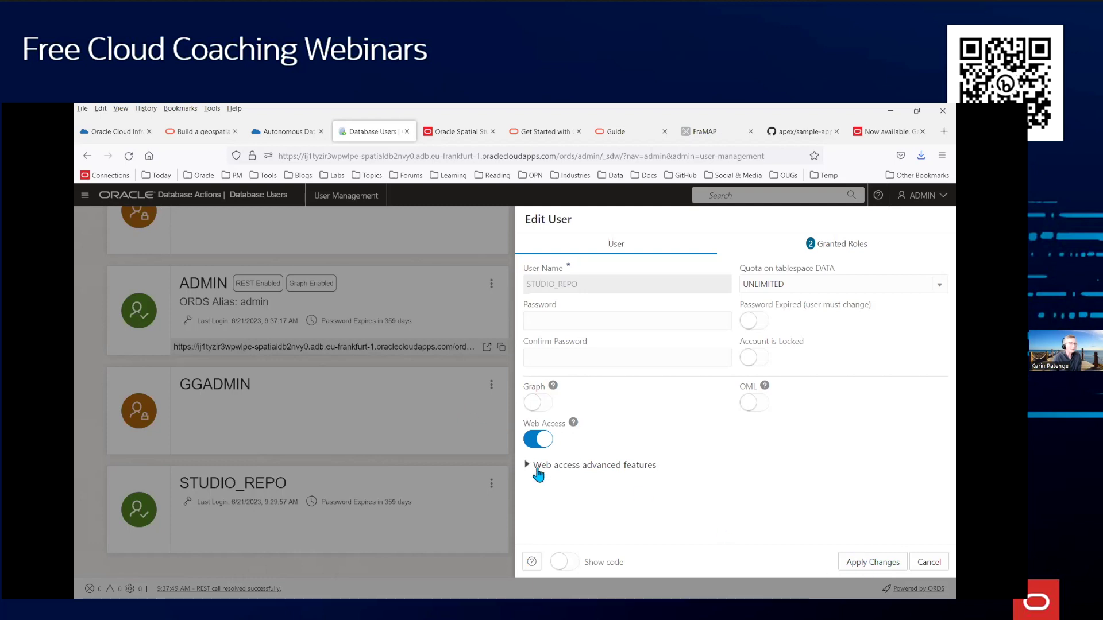
pyautogui.click(852, 563)
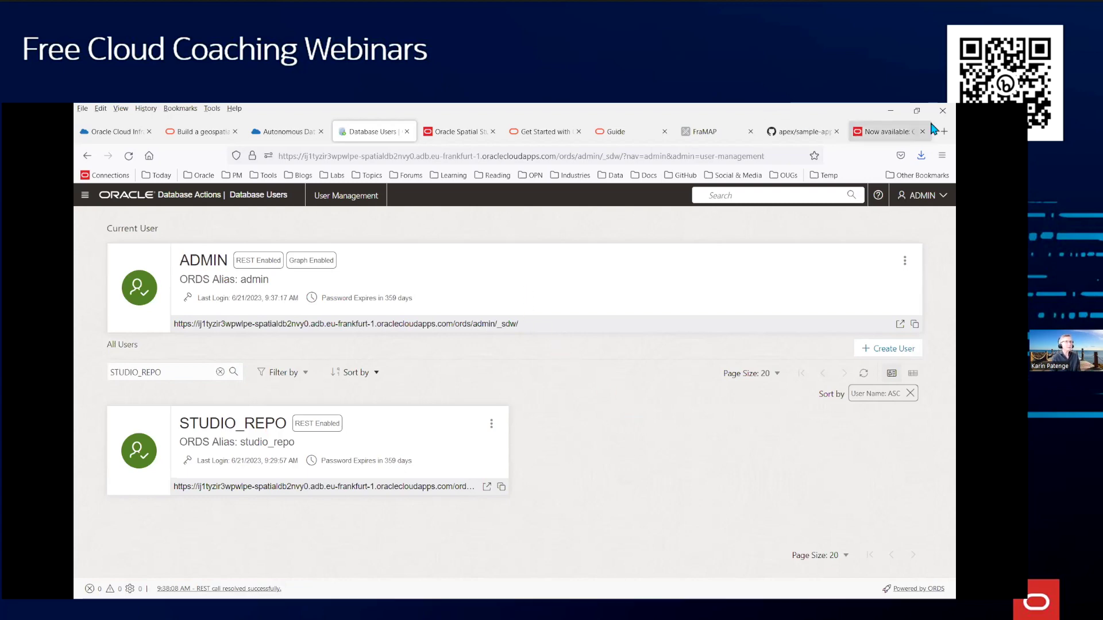
pyautogui.click(460, 140)
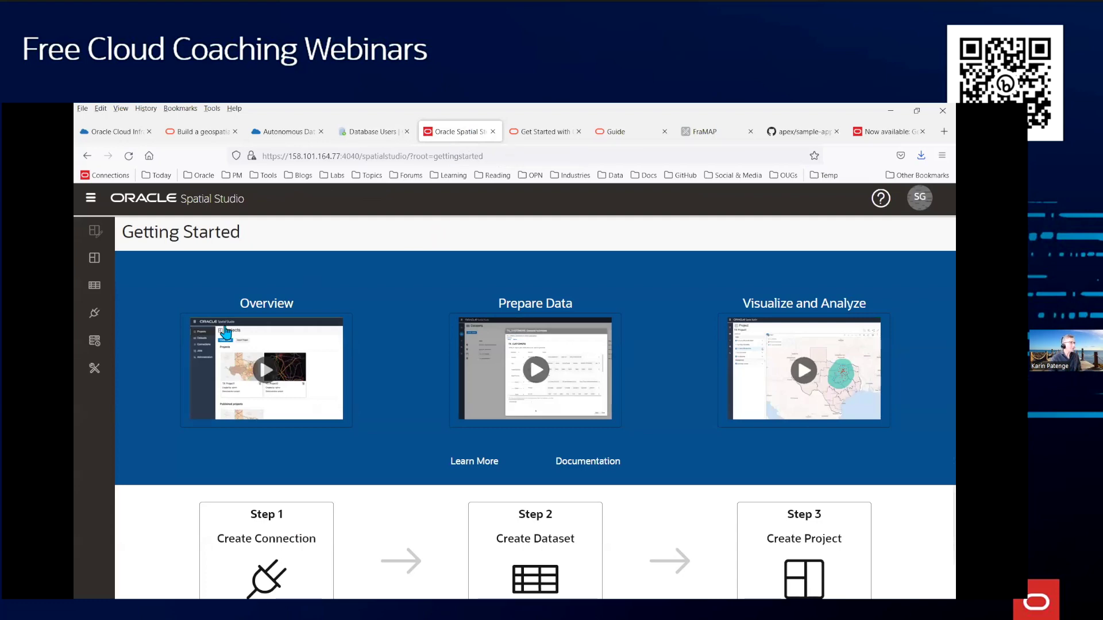
# Confirm SPATIAL_STUDIO is the only connection, then view the empty Datasets list
pyautogui.click(95, 314)
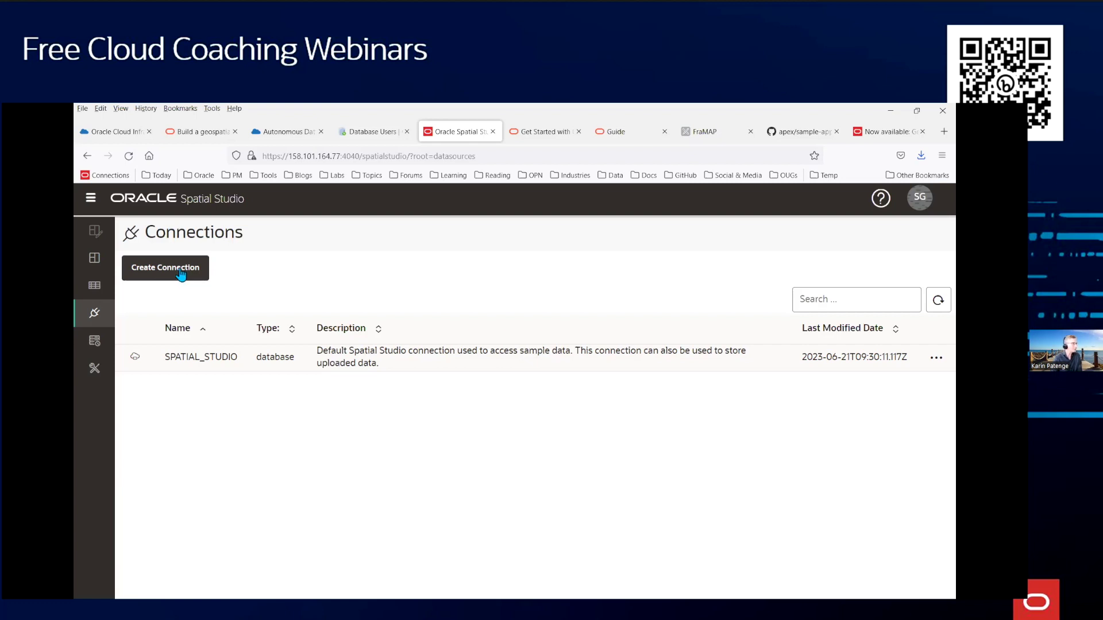
pyautogui.click(243, 356)
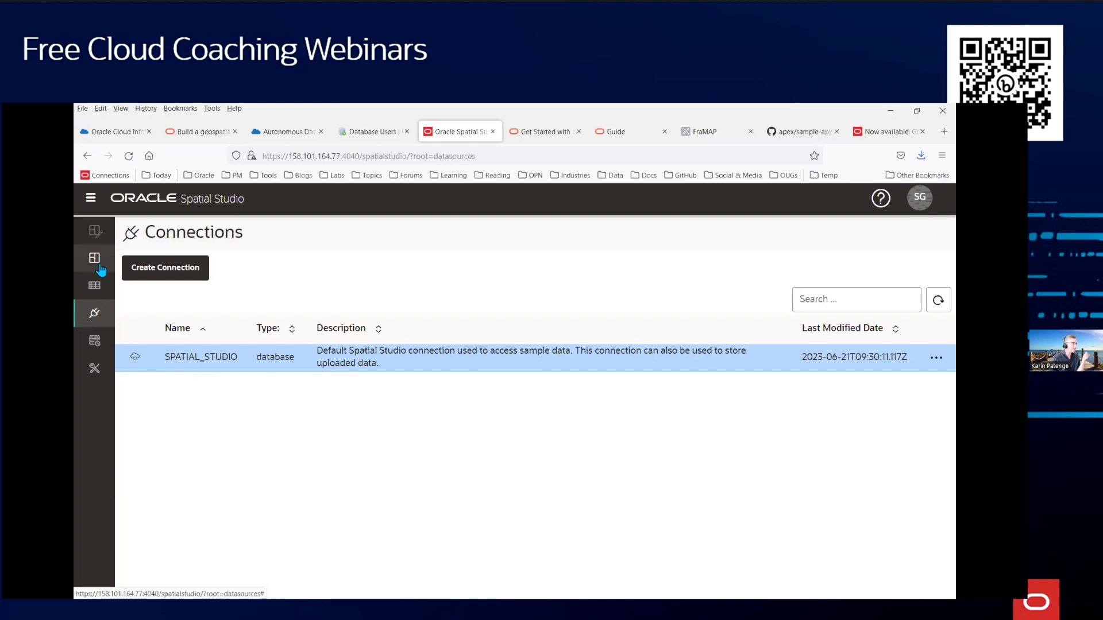
pyautogui.click(101, 292)
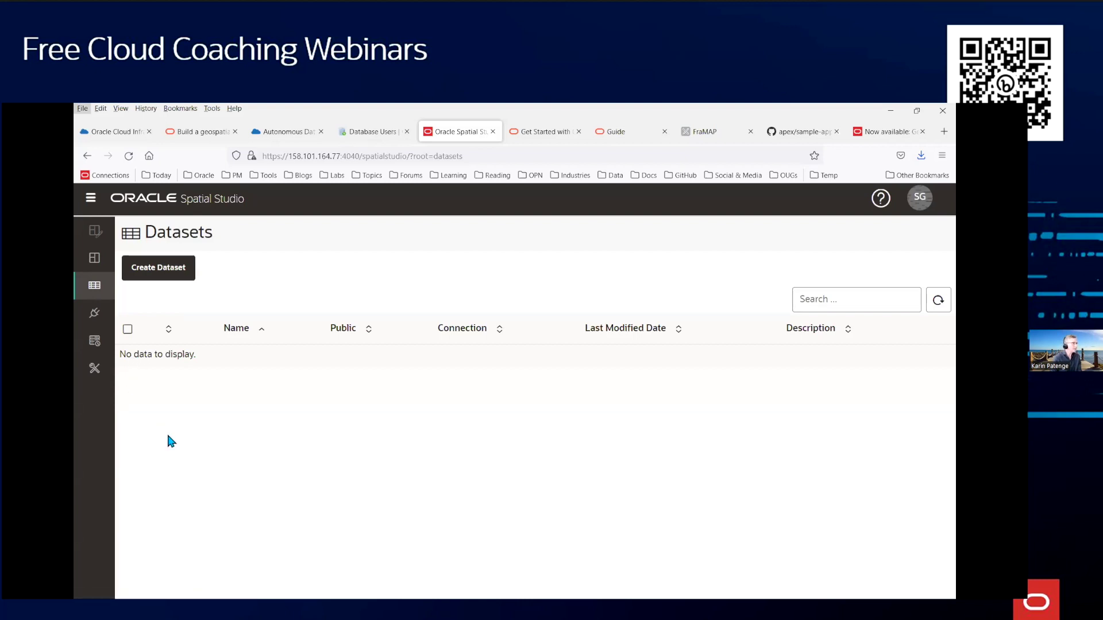
# Choose 01_addresses_2023-05-12.csv from temp\Cloud Coaching\data as the file for a new dataset
pyautogui.click(188, 278)
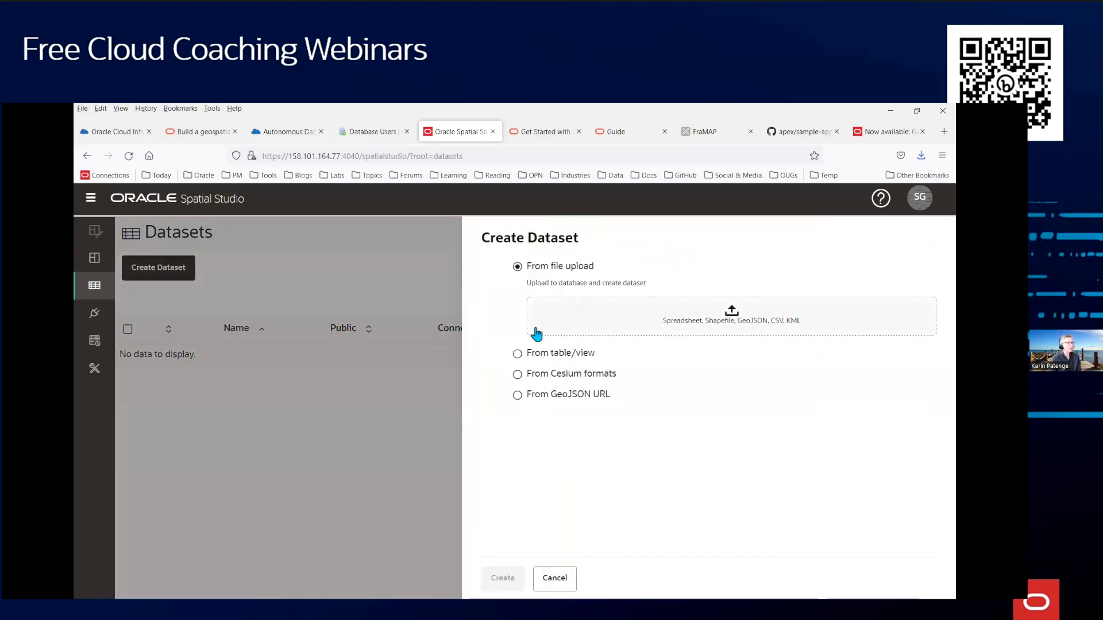
pyautogui.click(748, 314)
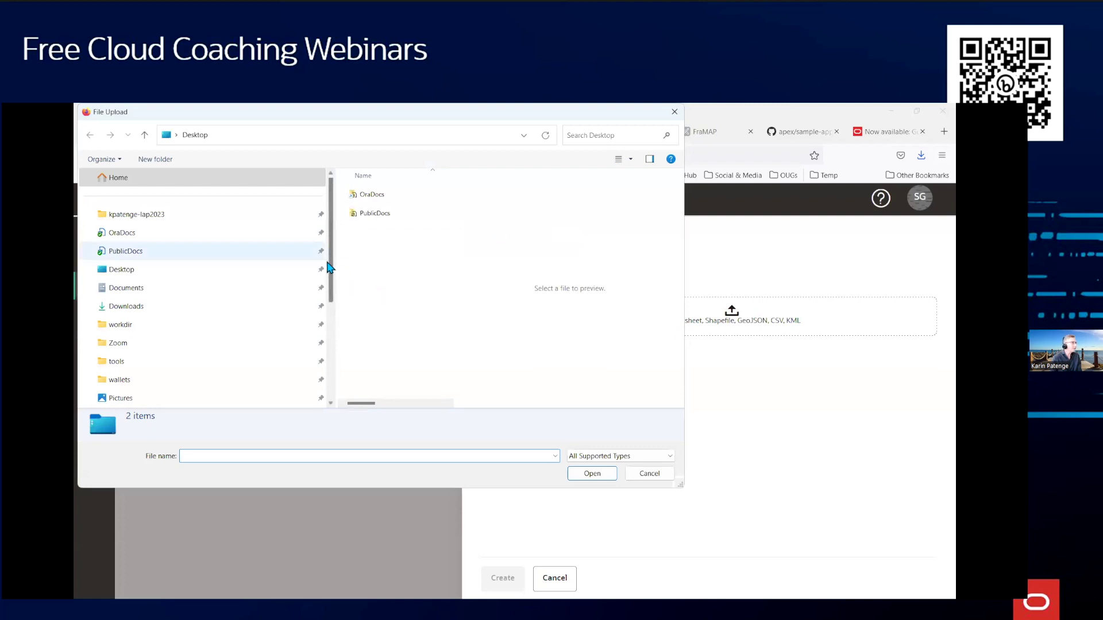
pyautogui.moveTo(347, 117); pyautogui.dragTo(338, 127)
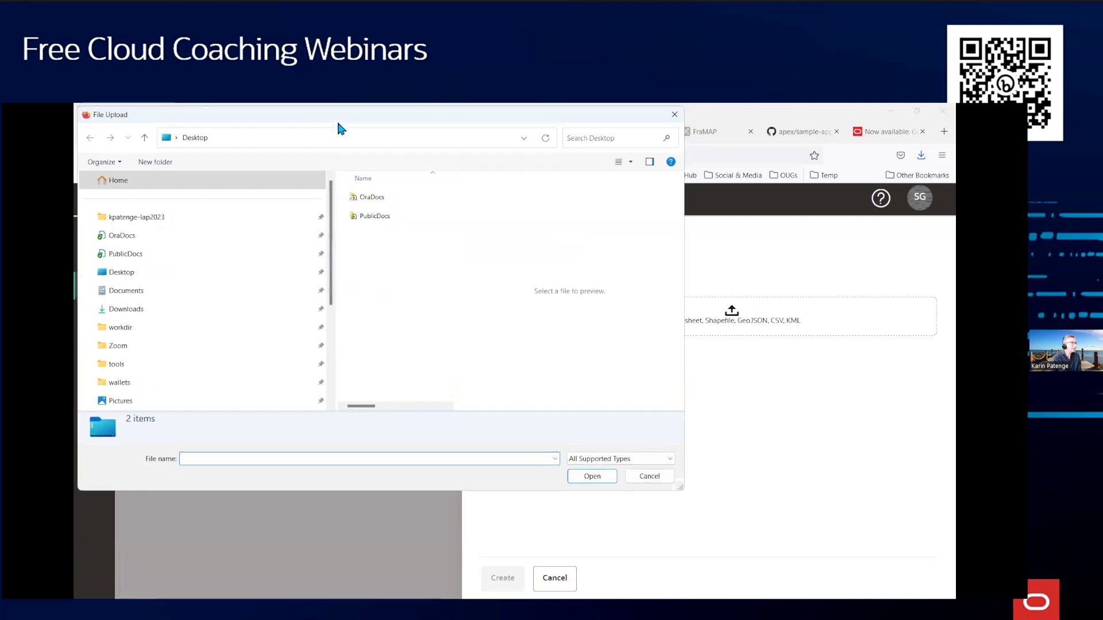
pyautogui.press('Escape')
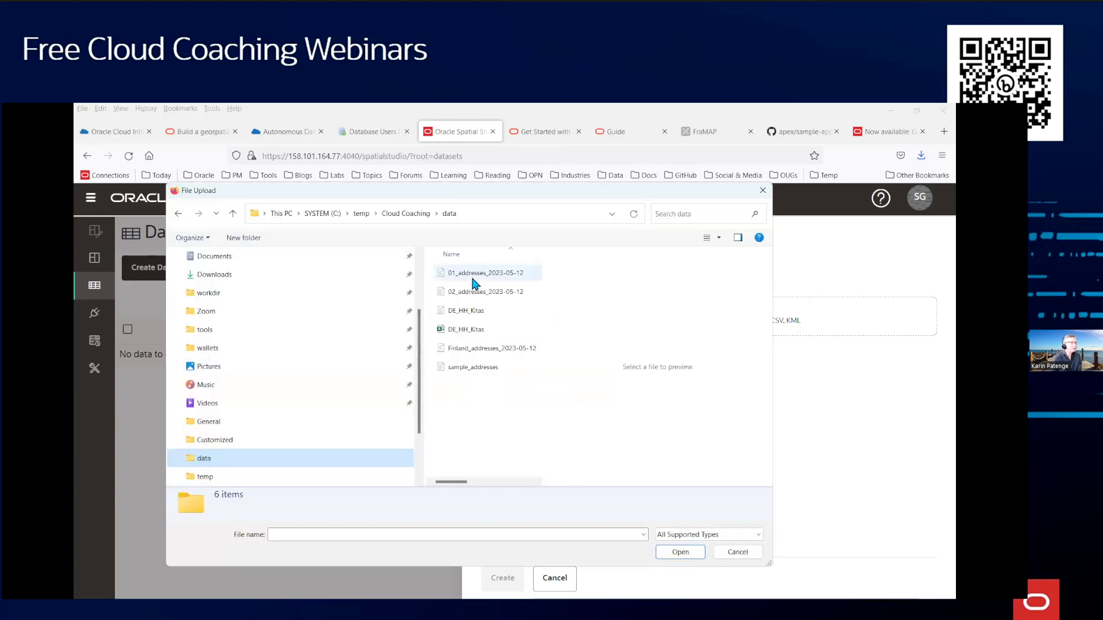
pyautogui.click(472, 279)
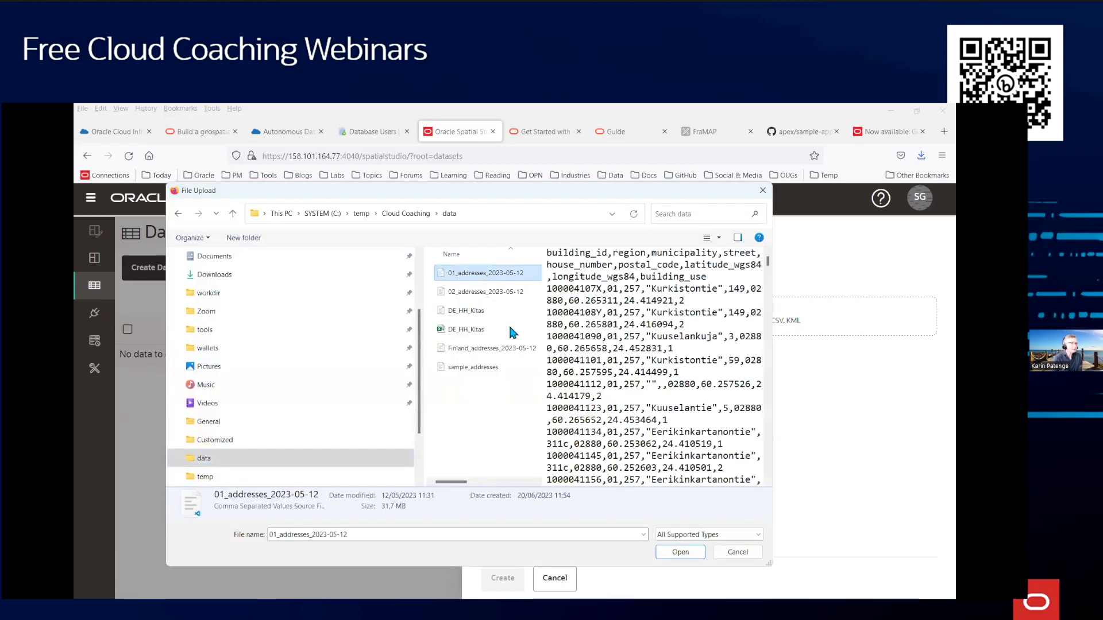
pyautogui.moveTo(775, 359); pyautogui.dragTo(951, 360)
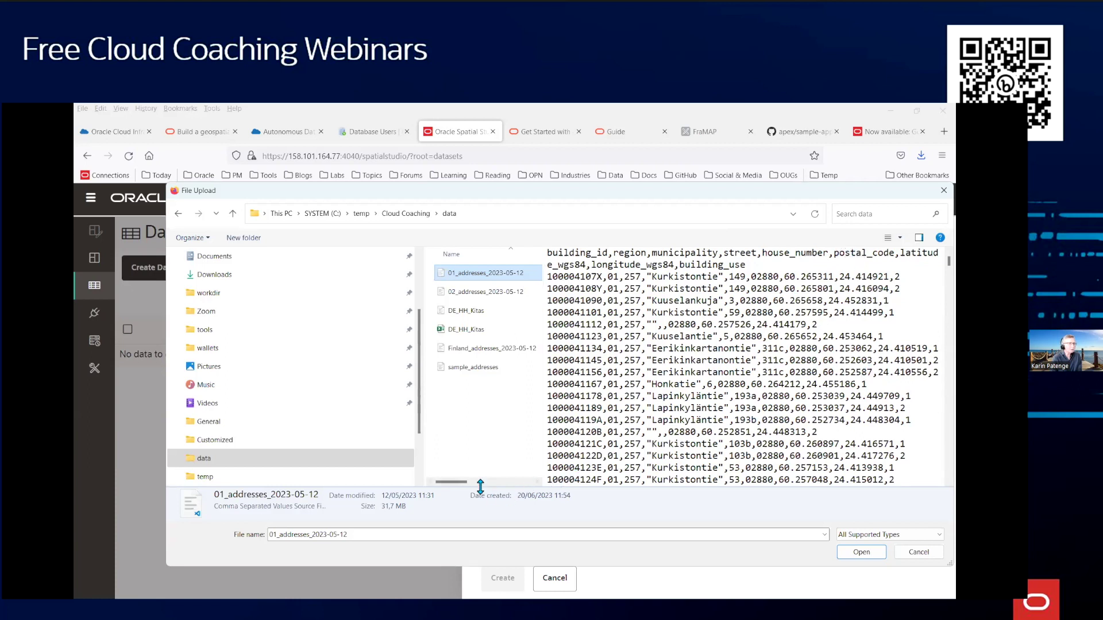
pyautogui.moveTo(464, 485); pyautogui.dragTo(481, 486)
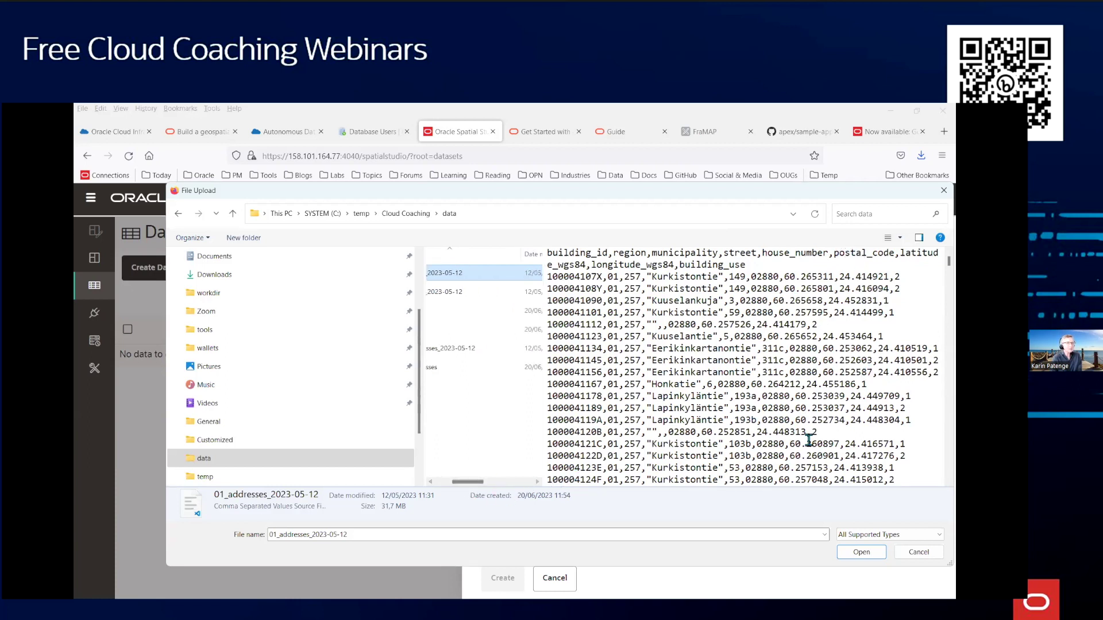
pyautogui.click(910, 253)
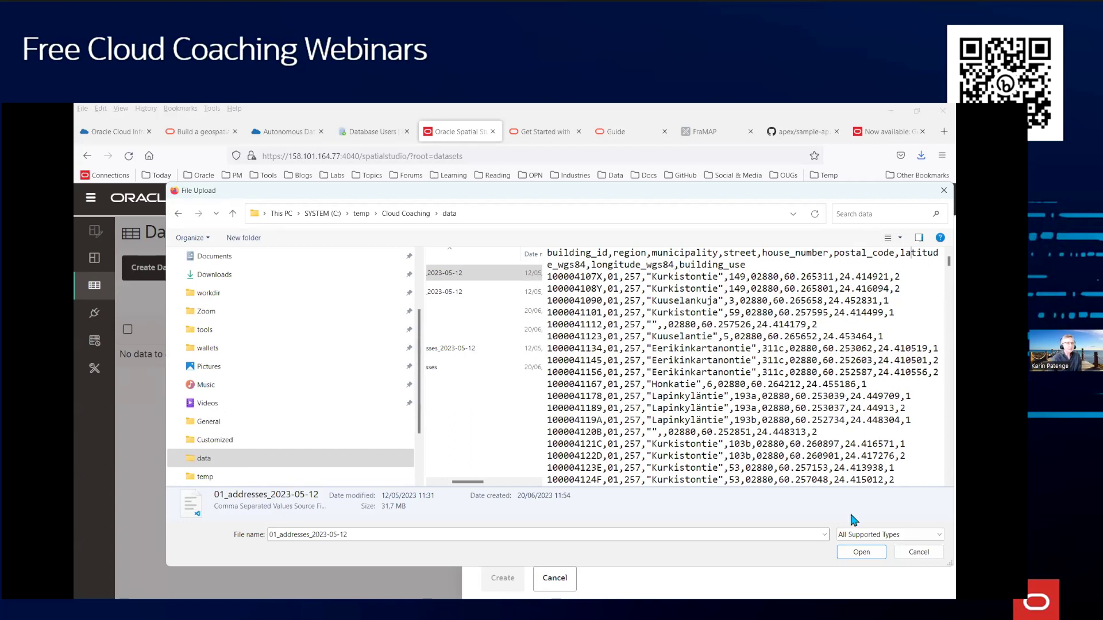
pyautogui.click(859, 553)
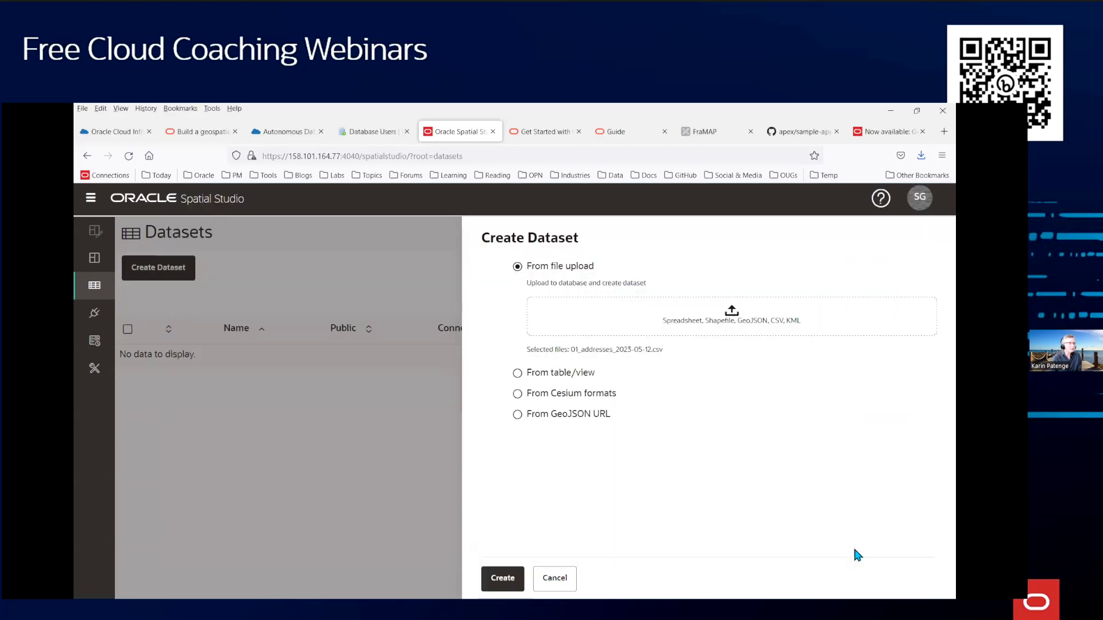
# Create the dataset from the chosen CSV, showing the 01_ADDRESSES_2023_05_12 form with column types
pyautogui.click(497, 579)
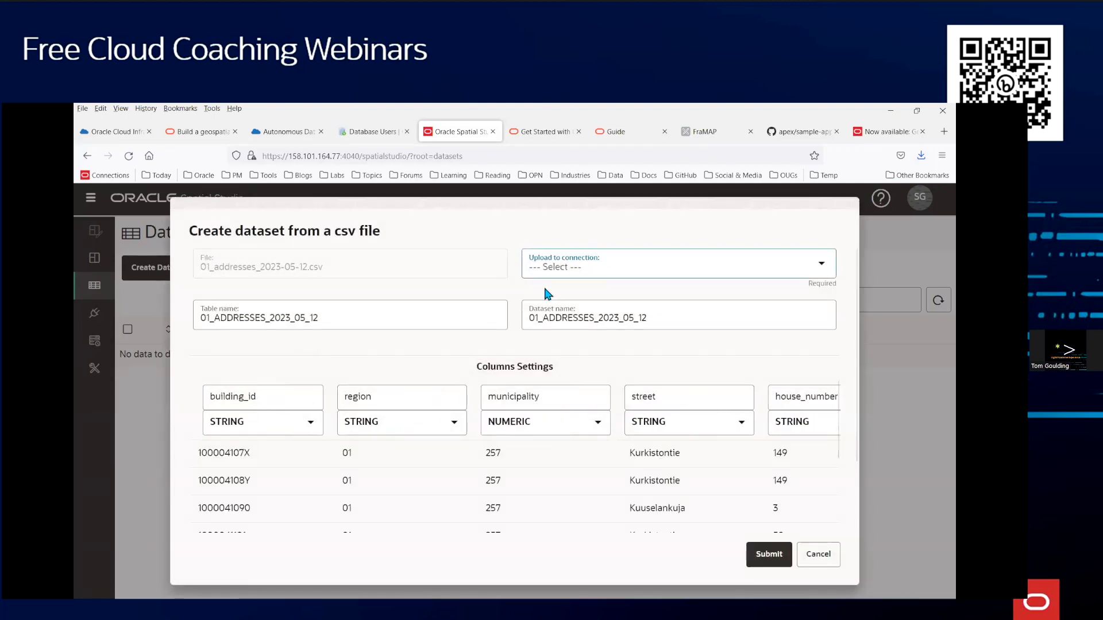
# Upload to SPATIAL_STUDIO with table name and dataset name both set to FIN_ADDRESSES
pyautogui.click(561, 267)
pyautogui.click(558, 303)
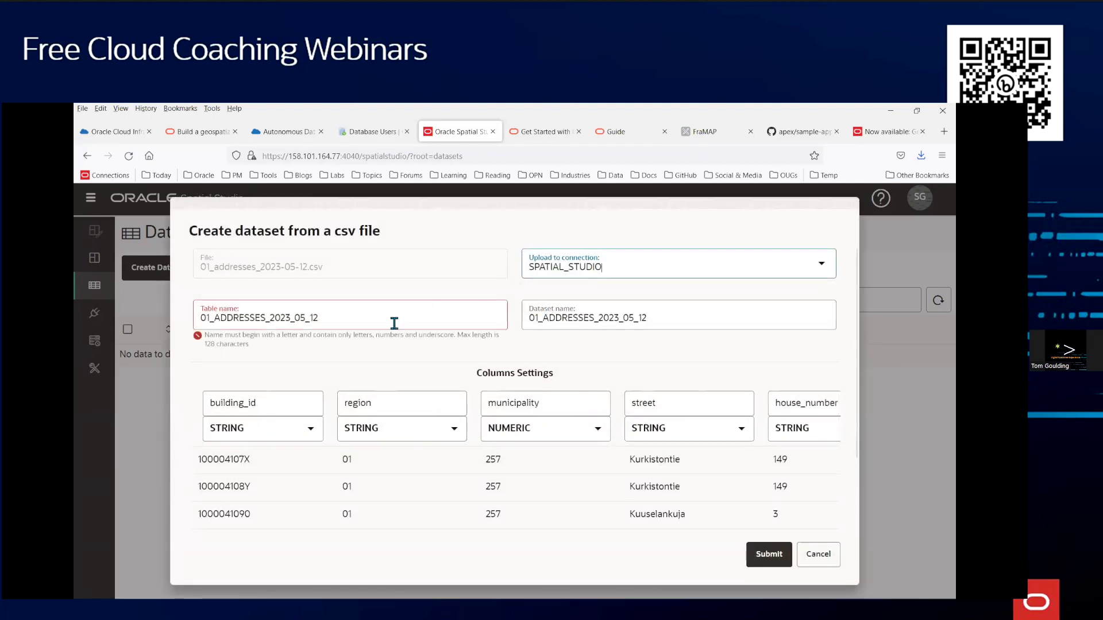
pyautogui.moveTo(329, 318); pyautogui.dragTo(166, 324)
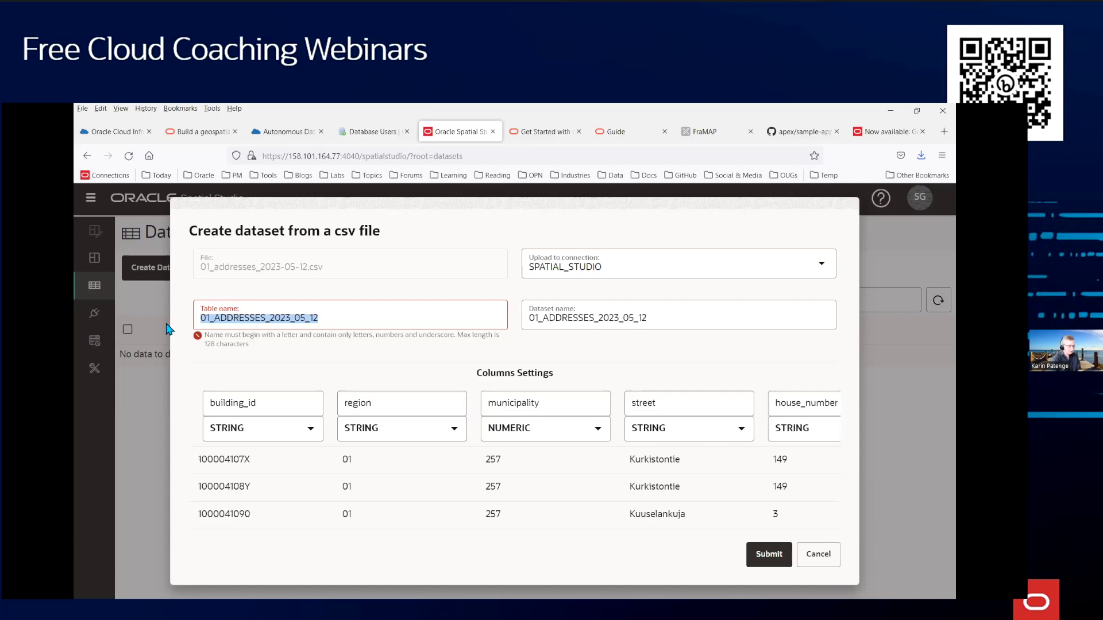
pyautogui.write('FIN_ADDRESSES')
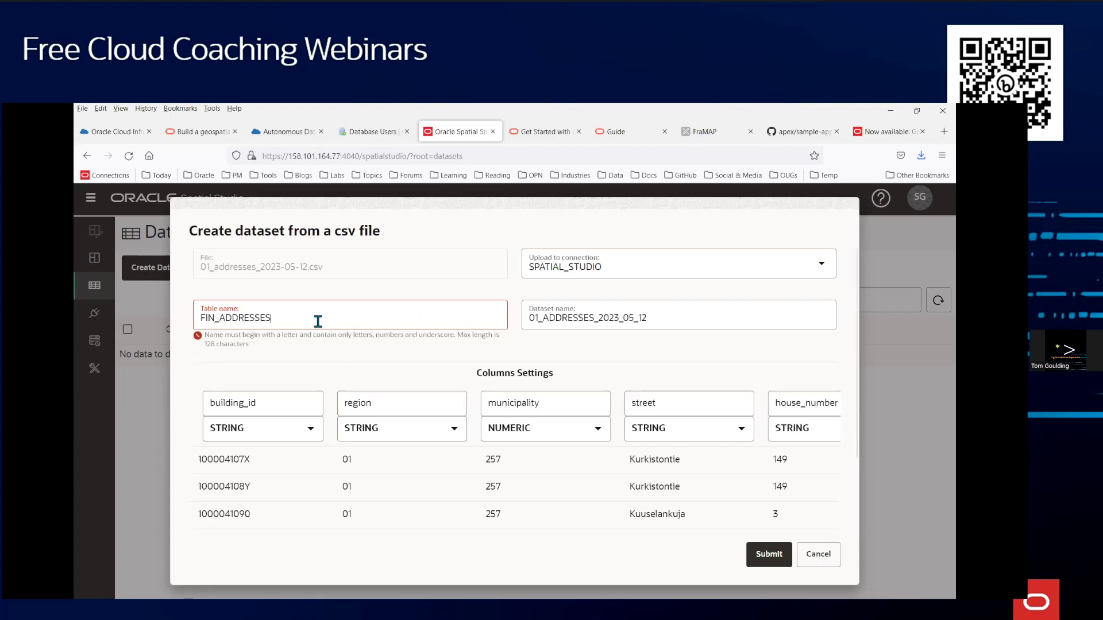
pyautogui.moveTo(320, 317); pyautogui.dragTo(152, 319)
pyautogui.hotkey('ctrl', 'c')
pyautogui.moveTo(660, 317); pyautogui.dragTo(499, 320)
pyautogui.hotkey('ctrl', 'v')
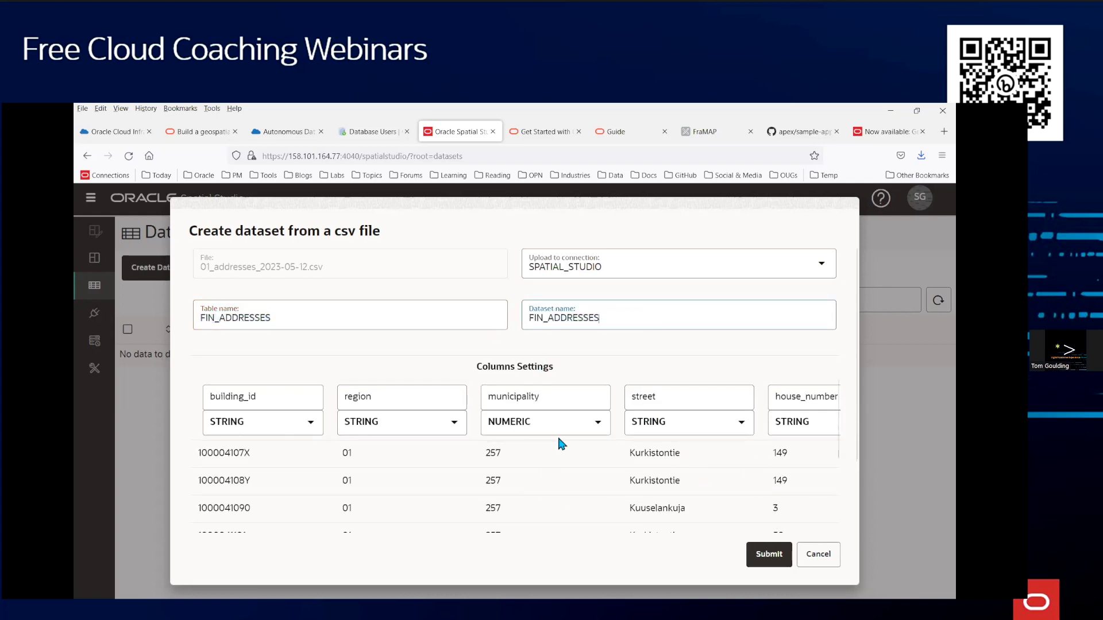
pyautogui.click(773, 559)
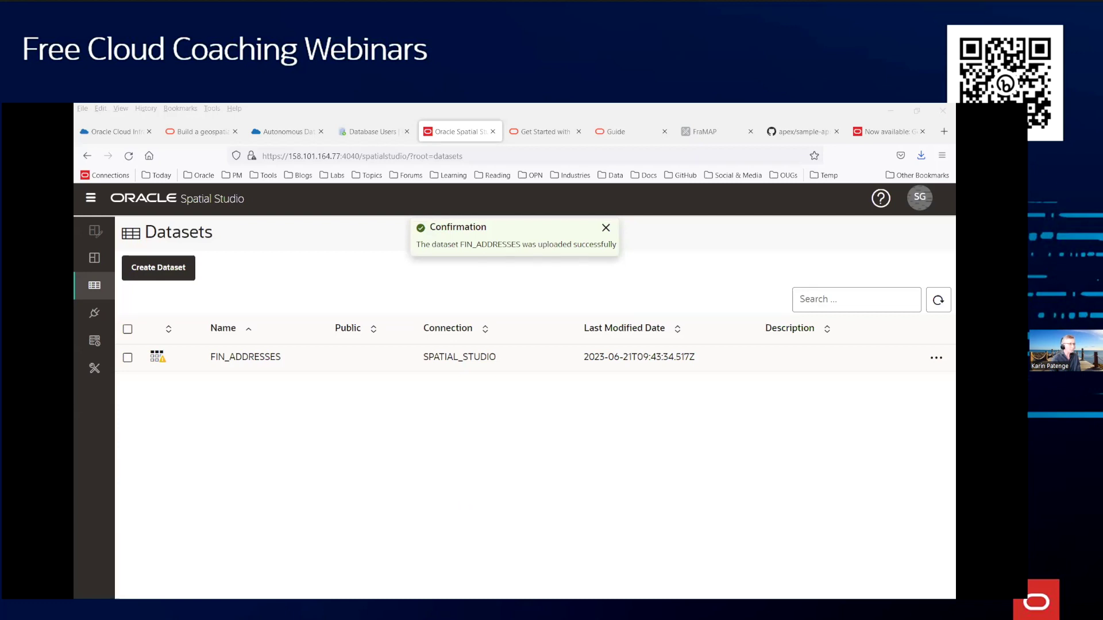
# Refocus the browser on the Datasets page once the FIN_ADDRESSES upload completes
pyautogui.click(449, 462)
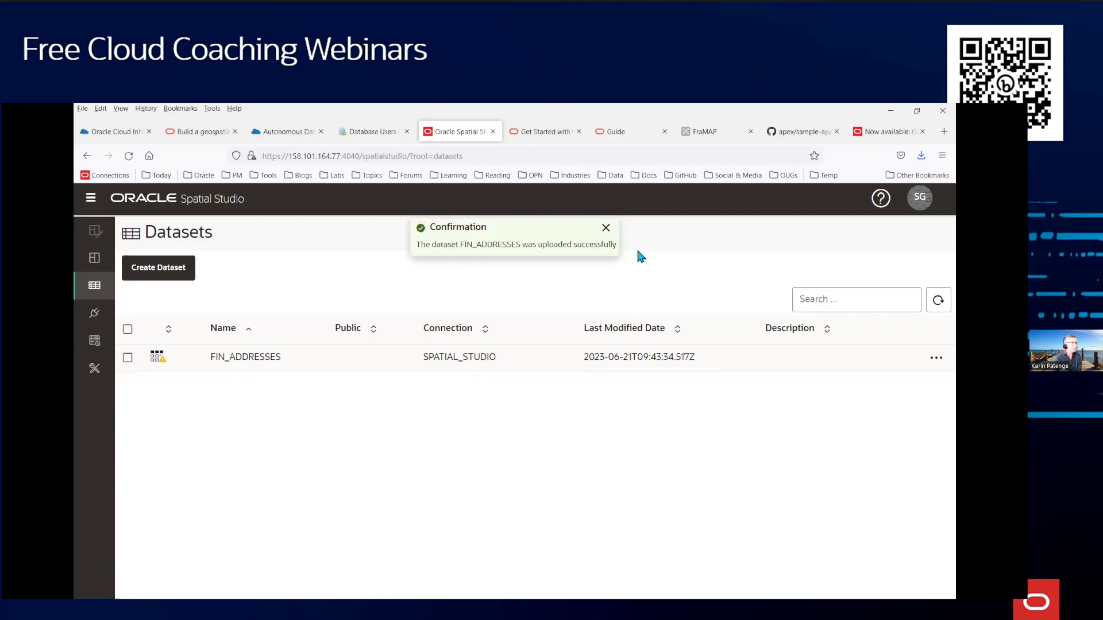
# Try BUILDING_ID as the FIN_ADDRESSES key column, validate it, and drop it as not unique
pyautogui.click(161, 359)
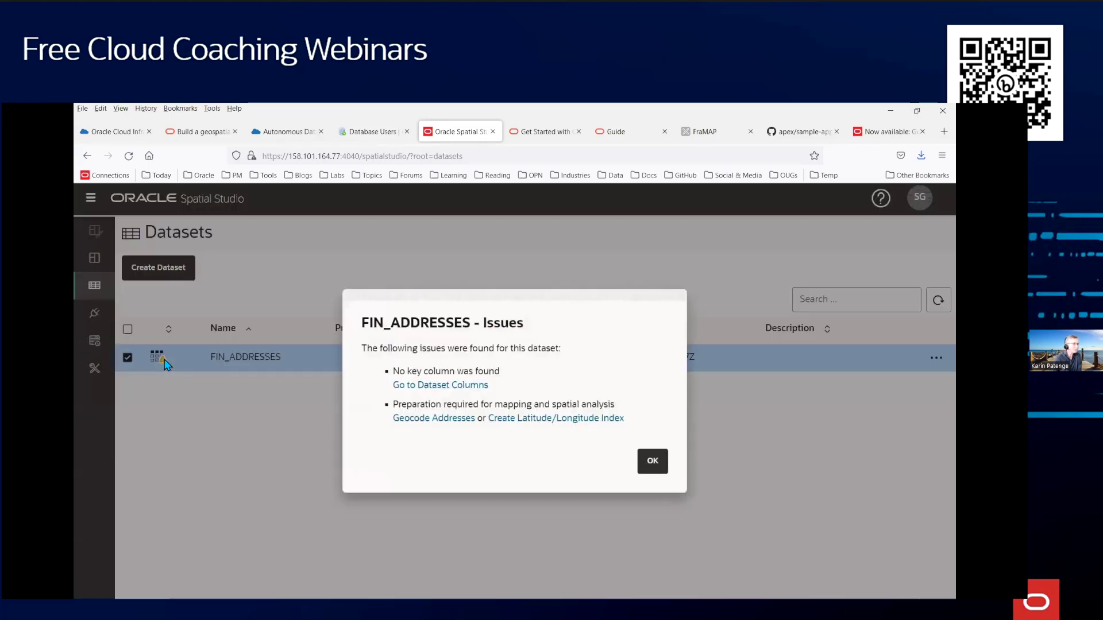
pyautogui.click(416, 386)
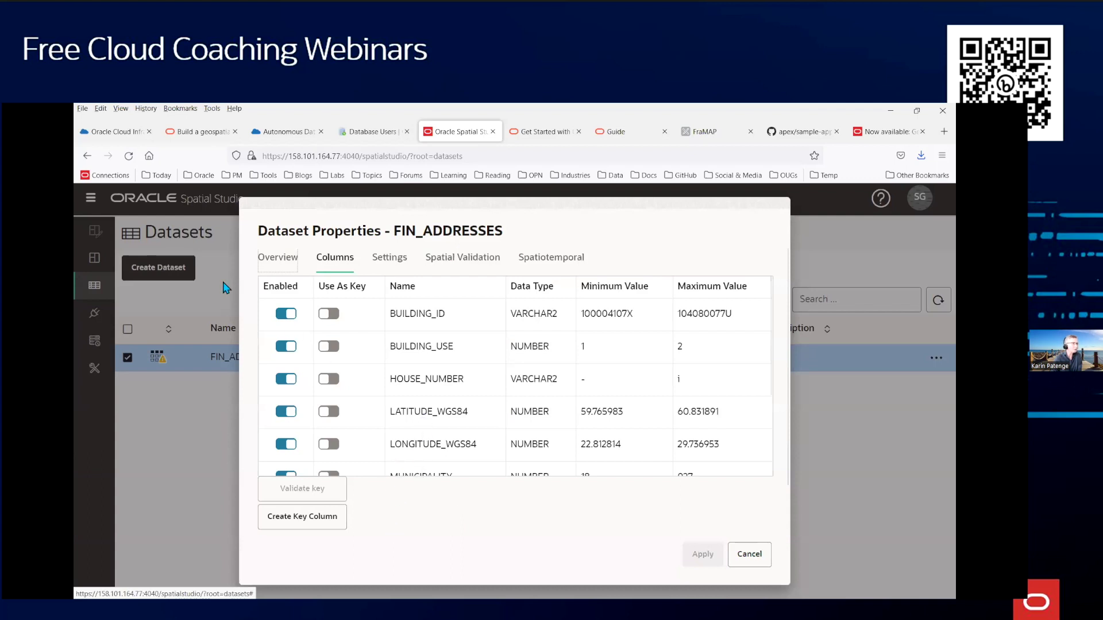
pyautogui.scroll(-3, 271, 313)
pyautogui.scroll(3, 270, 313)
pyautogui.click(329, 313)
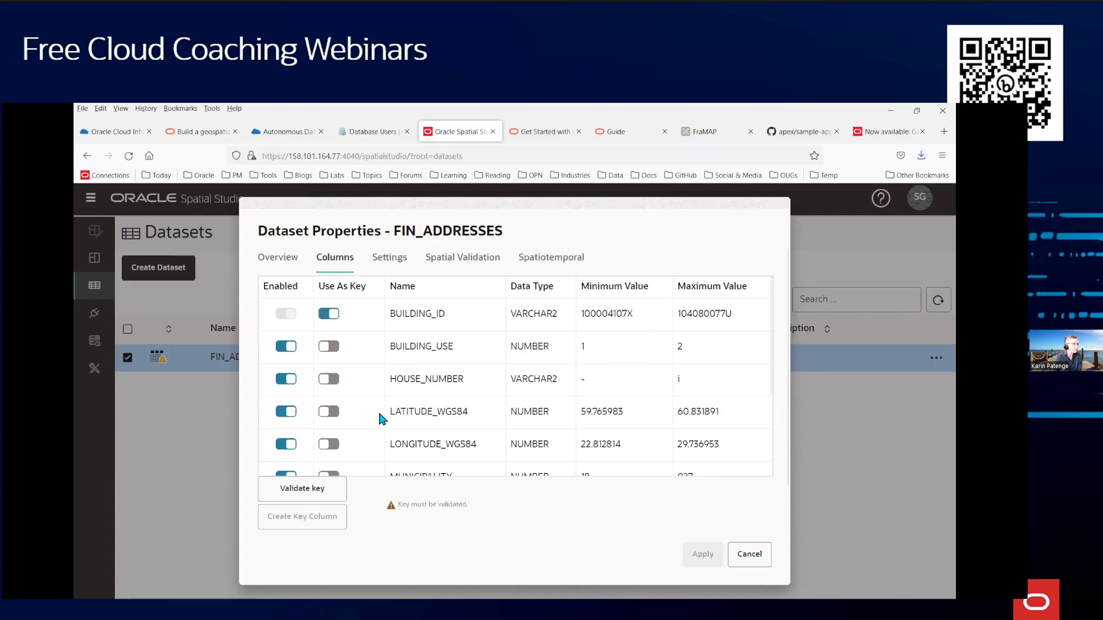
pyautogui.click(304, 489)
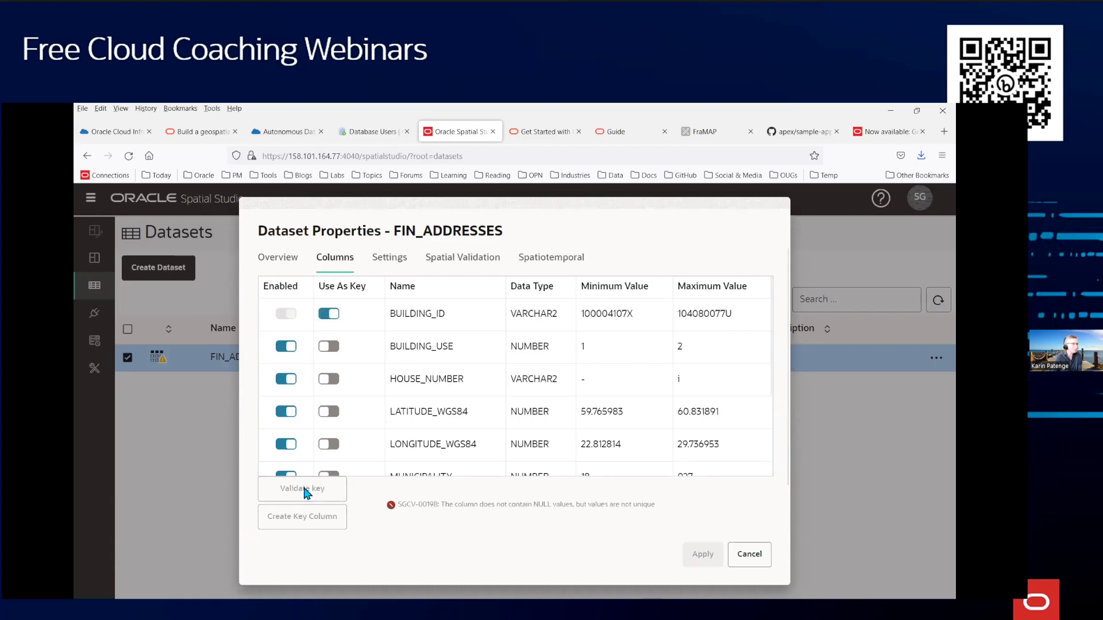
pyautogui.click(328, 315)
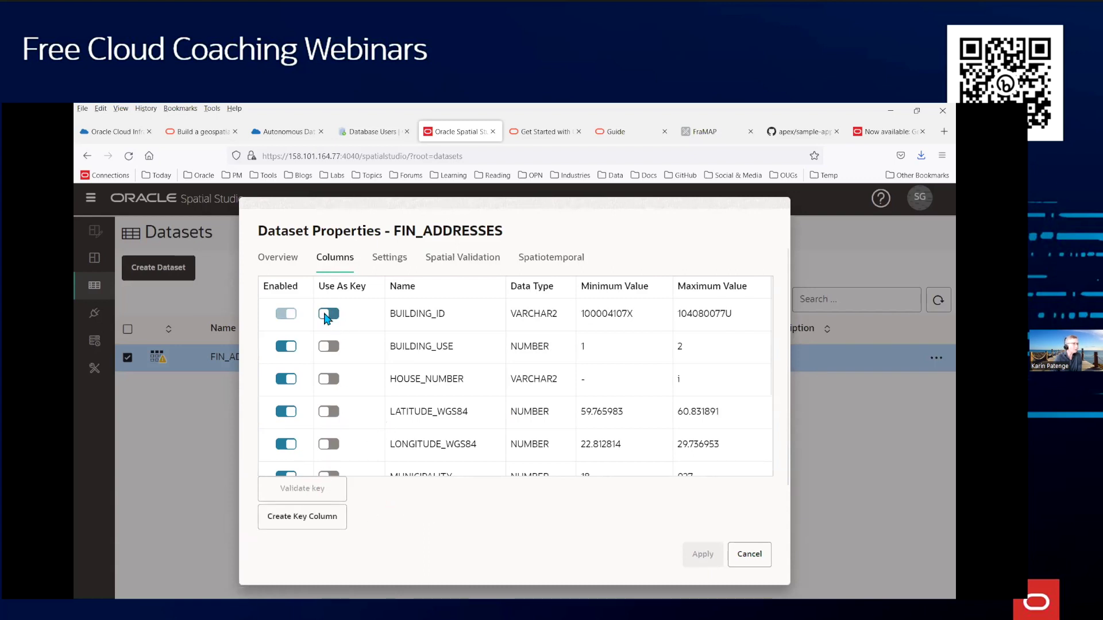
# Create a new key column named ID and close the dataset properties
pyautogui.click(314, 518)
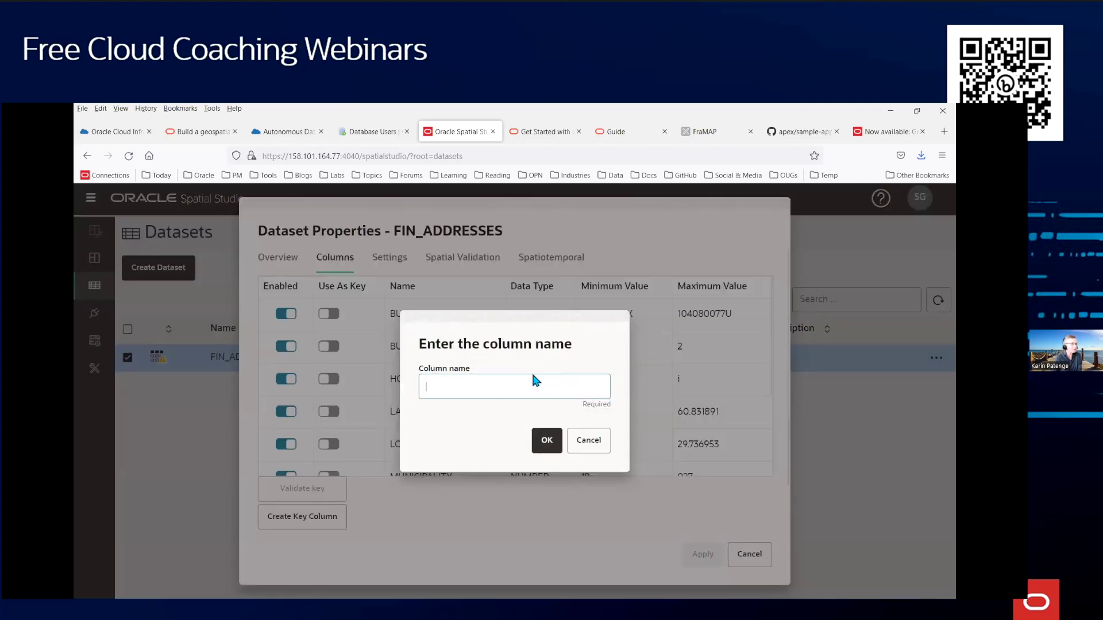
pyautogui.write('ID')
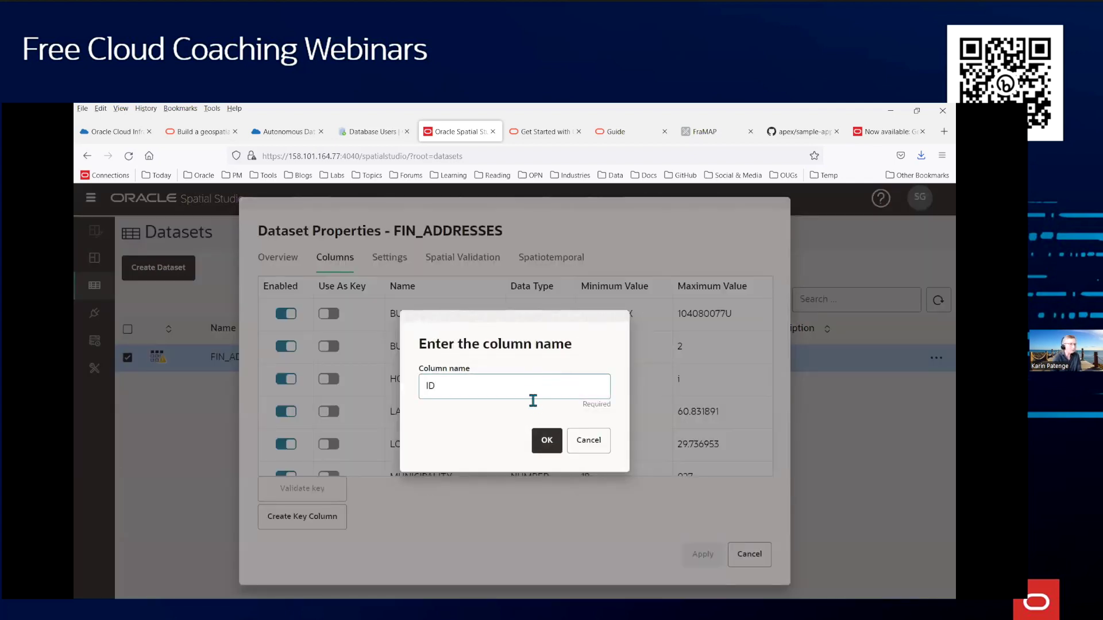
pyautogui.click(551, 444)
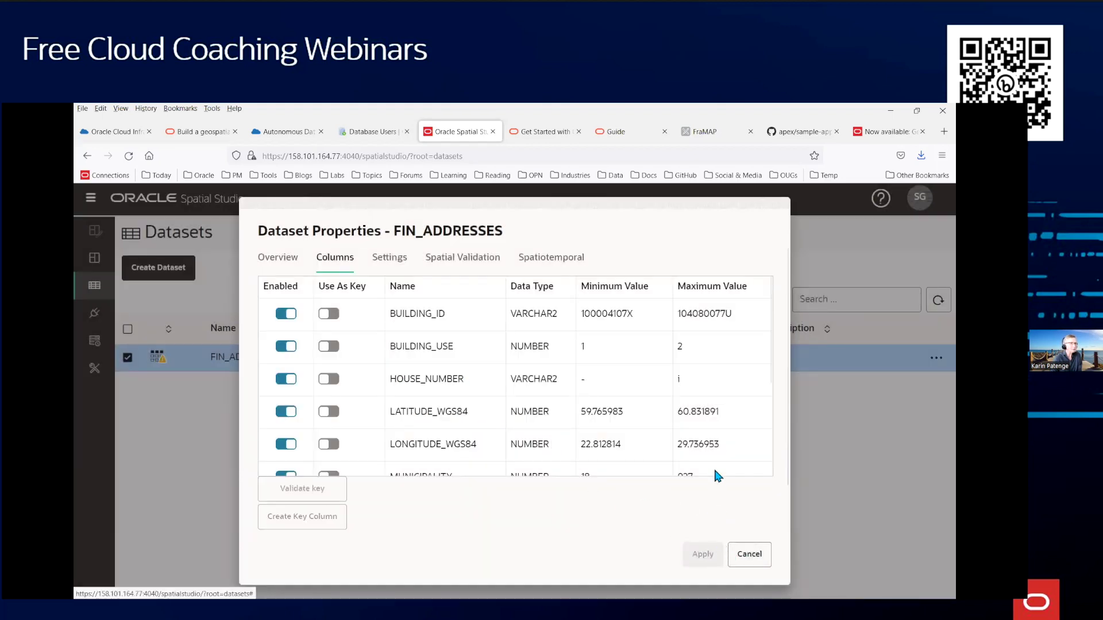
pyautogui.click(745, 557)
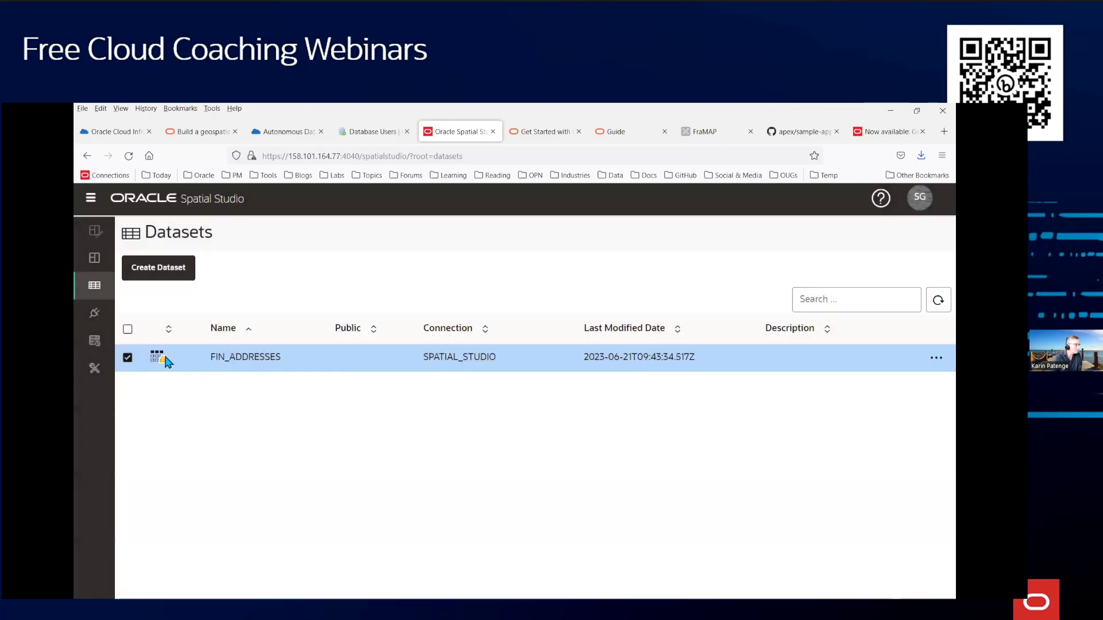
# Return to the dataset columns, create the ID key column again and apply it
pyautogui.click(161, 360)
pyautogui.click(425, 385)
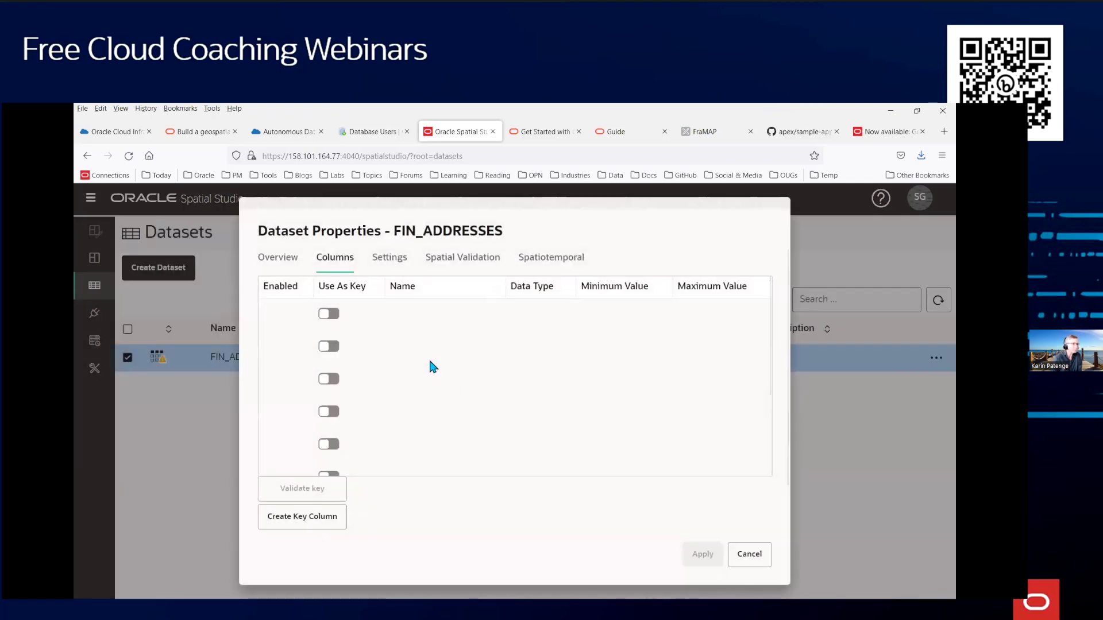
pyautogui.click(269, 517)
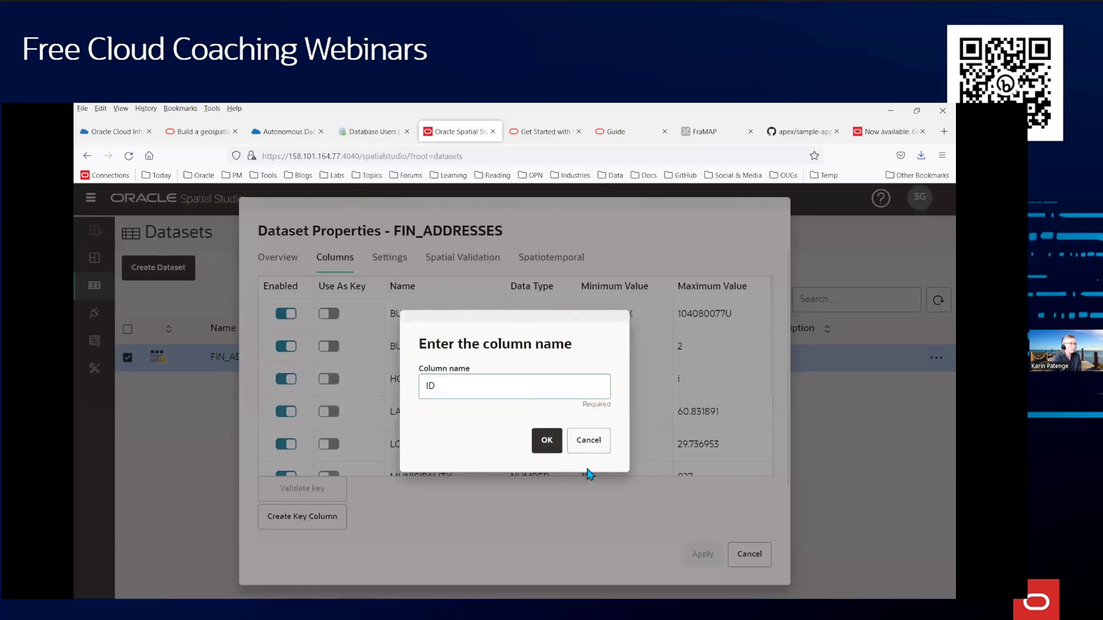
pyautogui.click(559, 457)
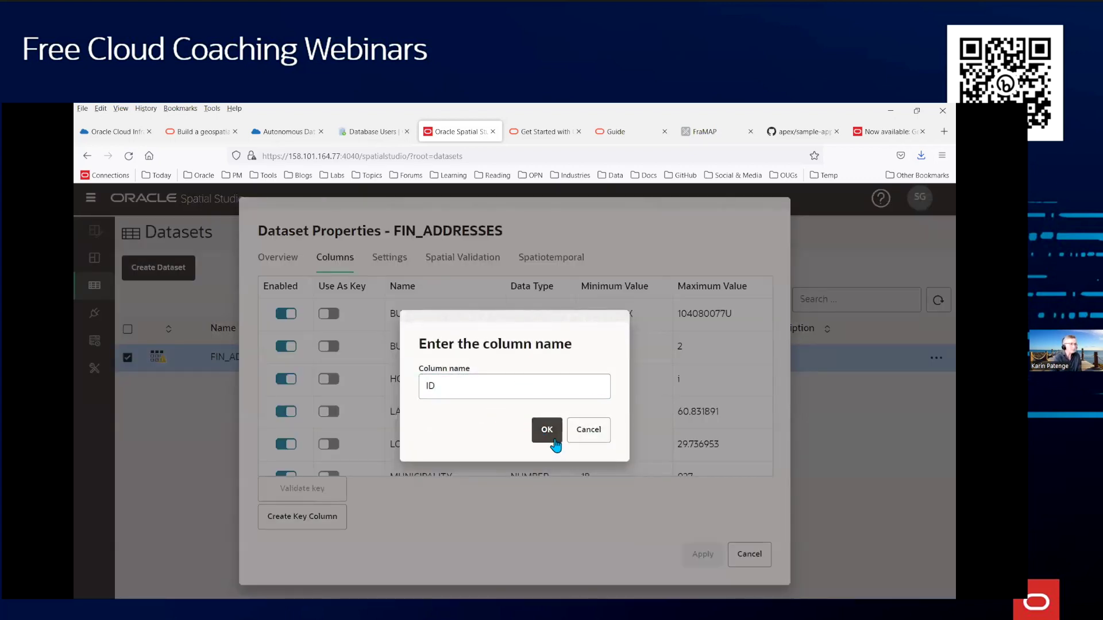
pyautogui.click(546, 430)
pyautogui.click(702, 554)
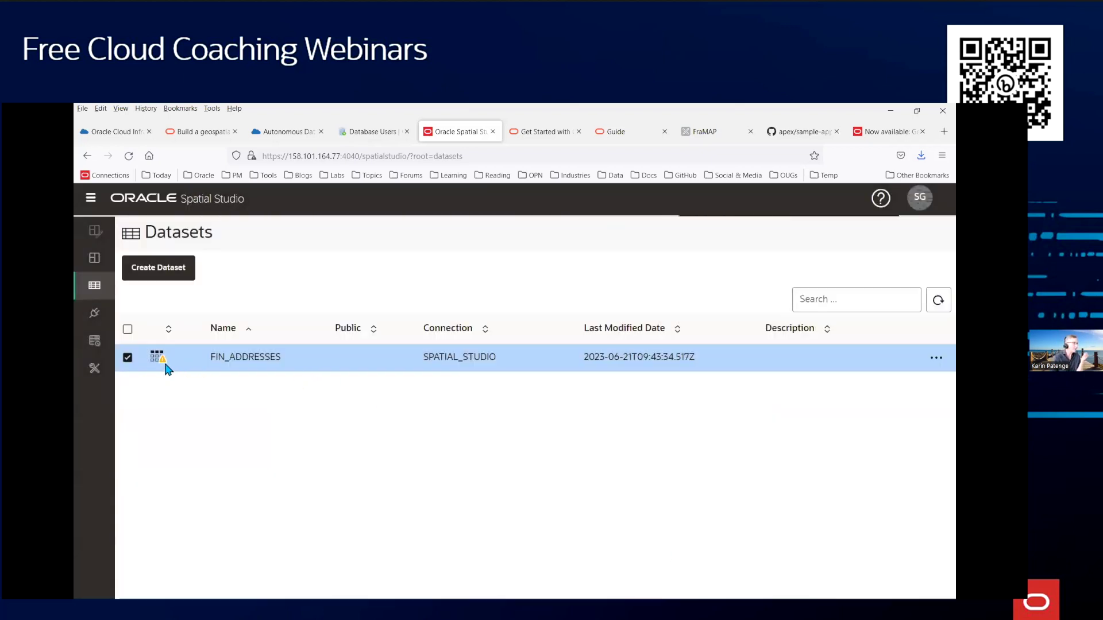
pyautogui.moveTo(166, 366)
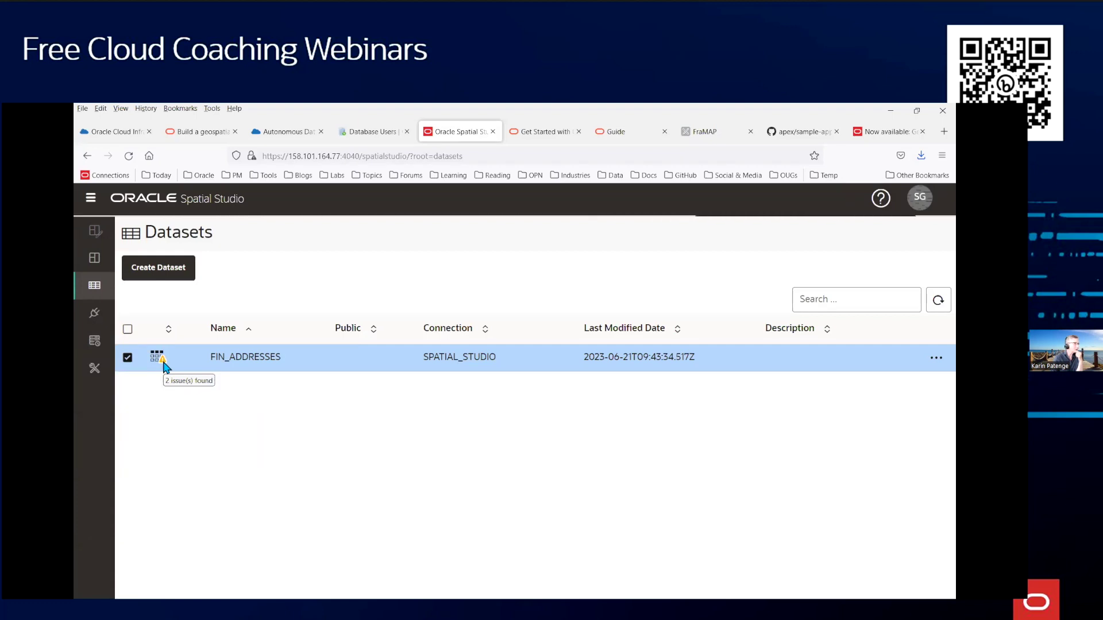
# Create a latitude/longitude index on LATITUDE_WGS84 and LONGITUDE_WGS84, then dismiss the confirmation
pyautogui.click(163, 362)
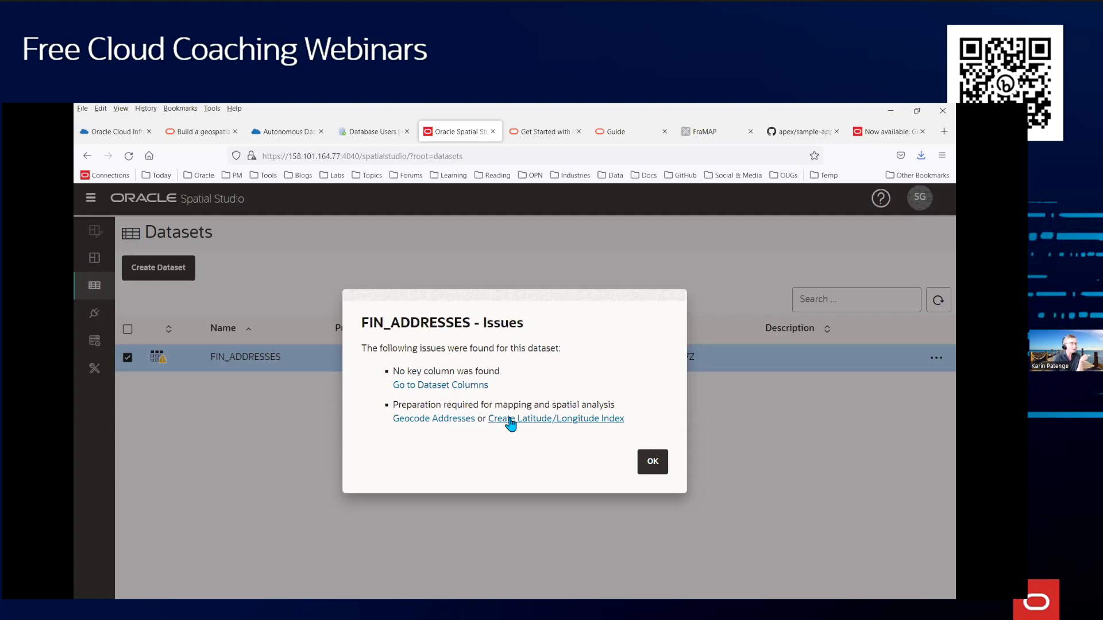
pyautogui.click(511, 424)
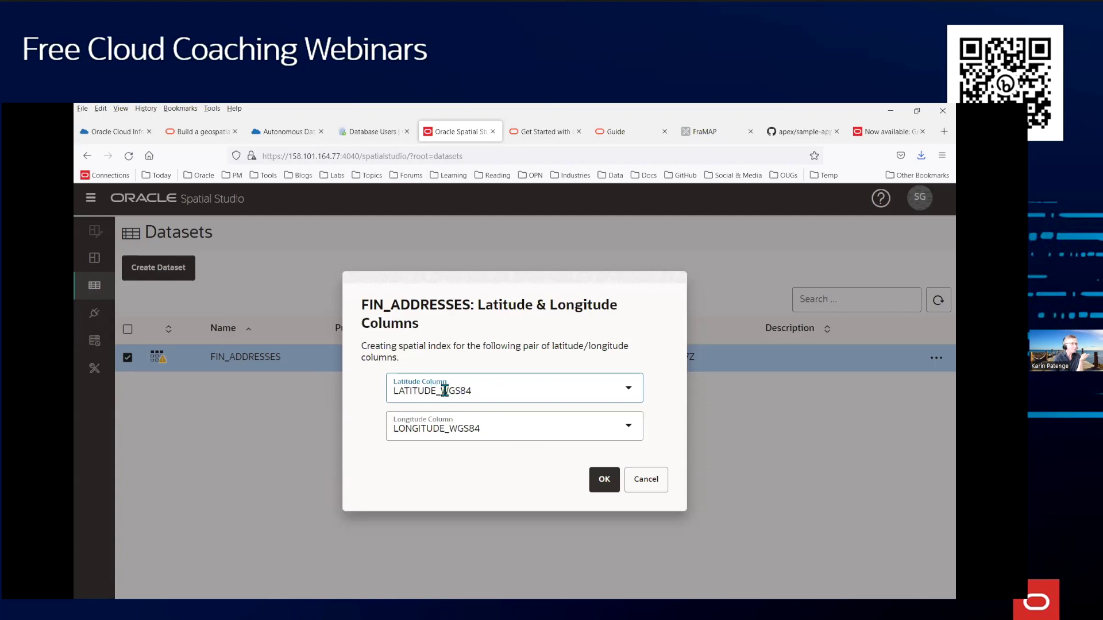
pyautogui.click(599, 480)
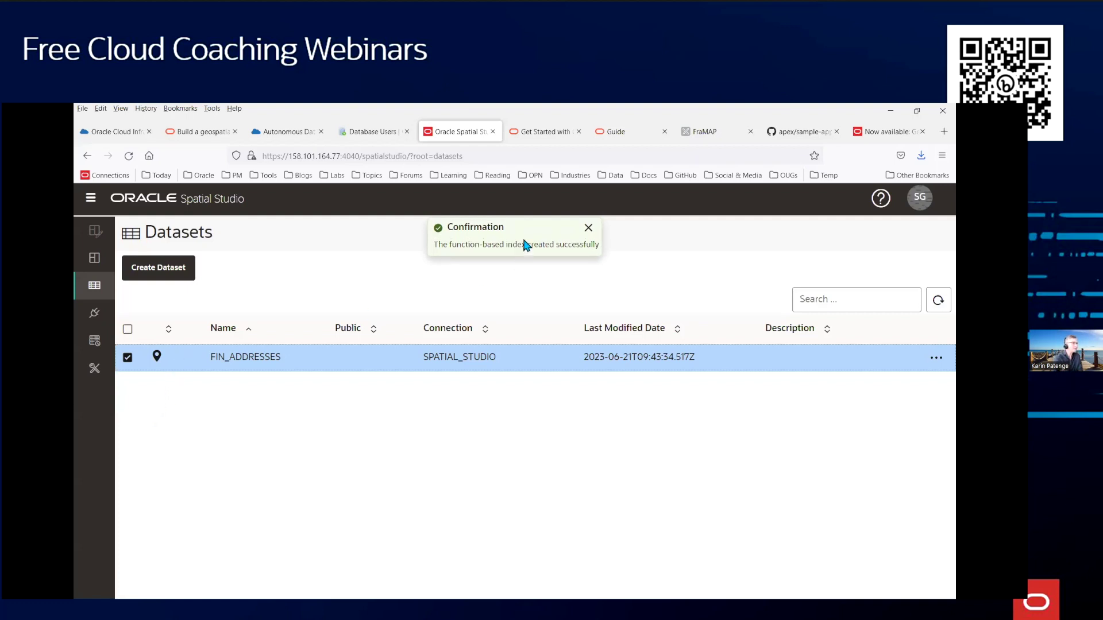
pyautogui.click(589, 229)
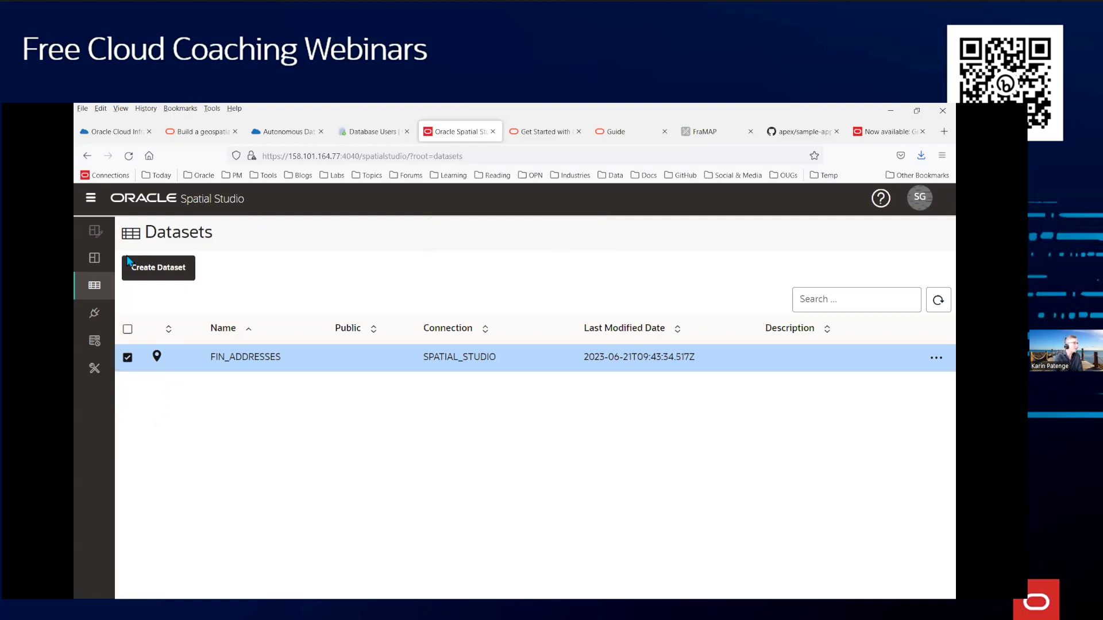
# Start a new project, add FIN_ADDRESSES, drop it onto the map and centre on southern Finland
pyautogui.click(94, 258)
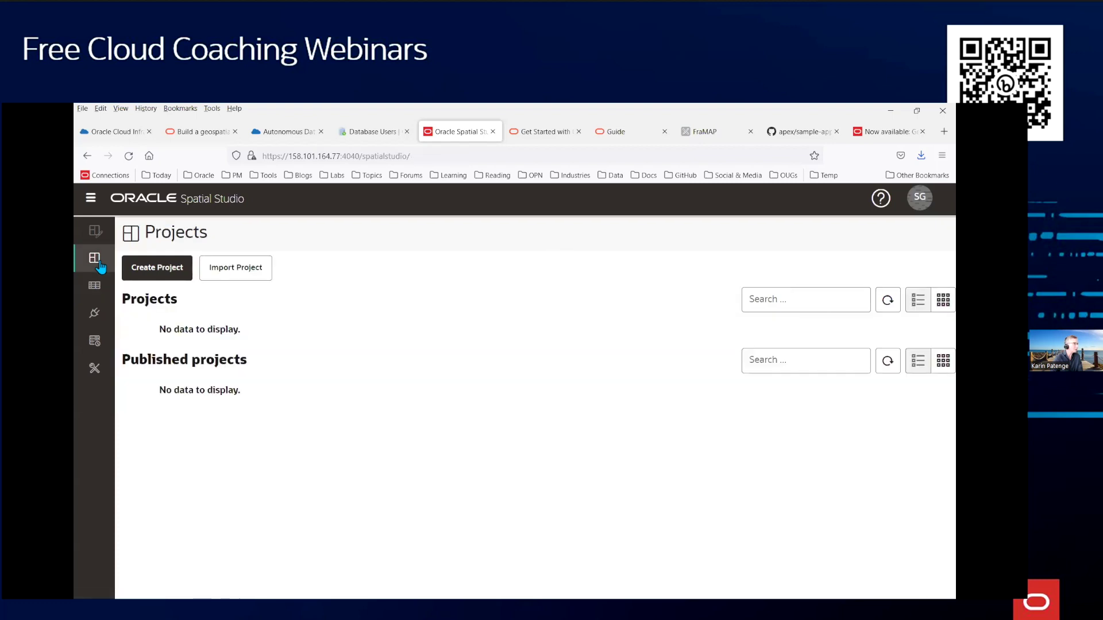
pyautogui.click(146, 269)
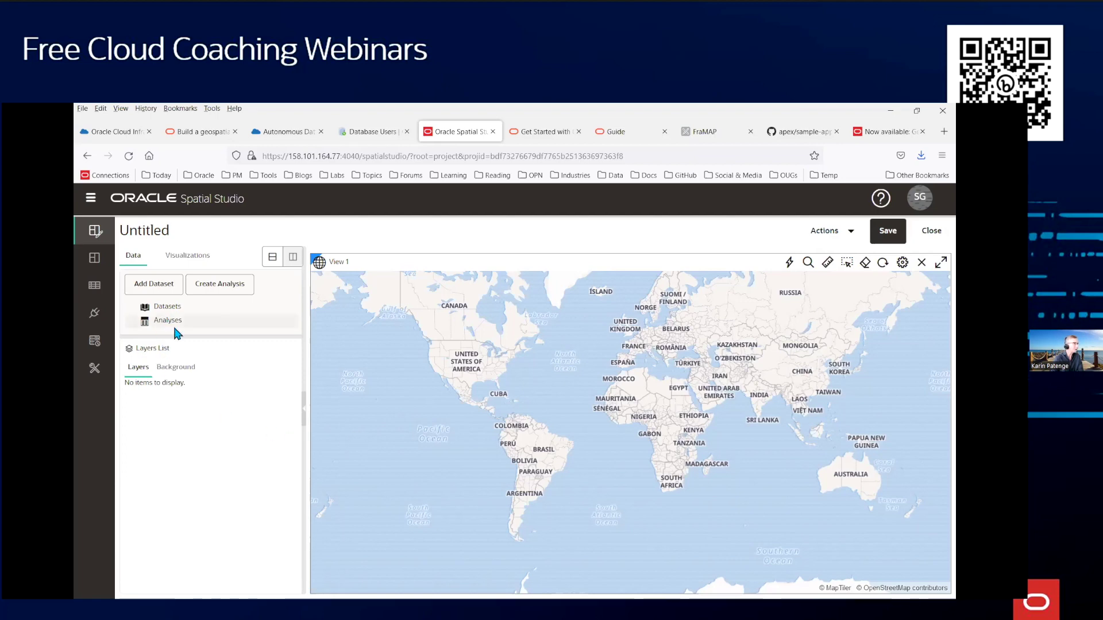
pyautogui.click(154, 285)
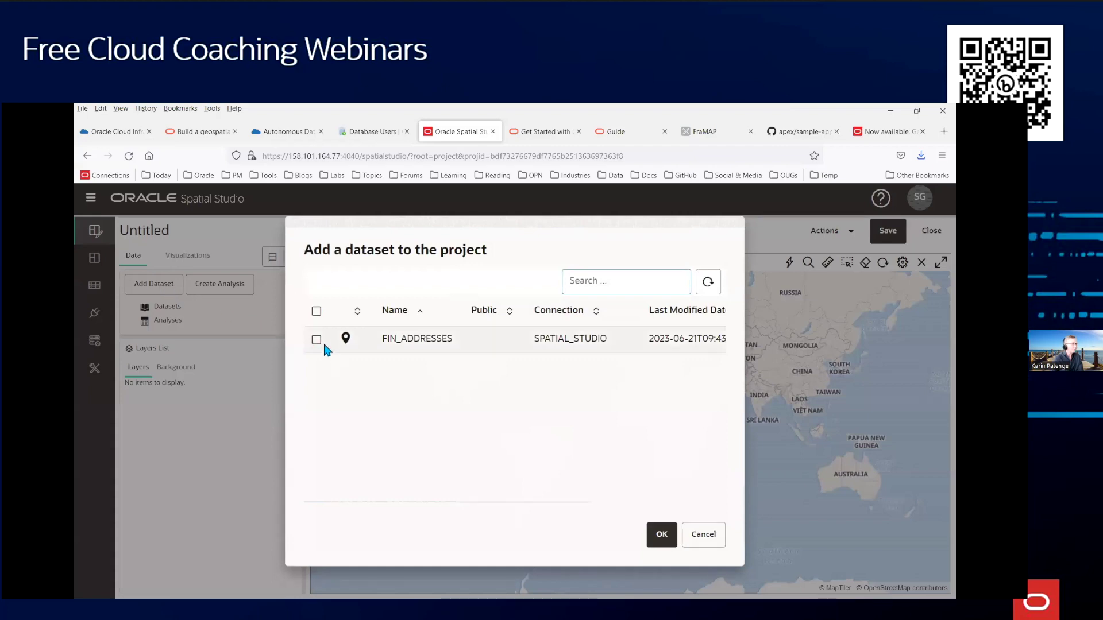
pyautogui.click(318, 340)
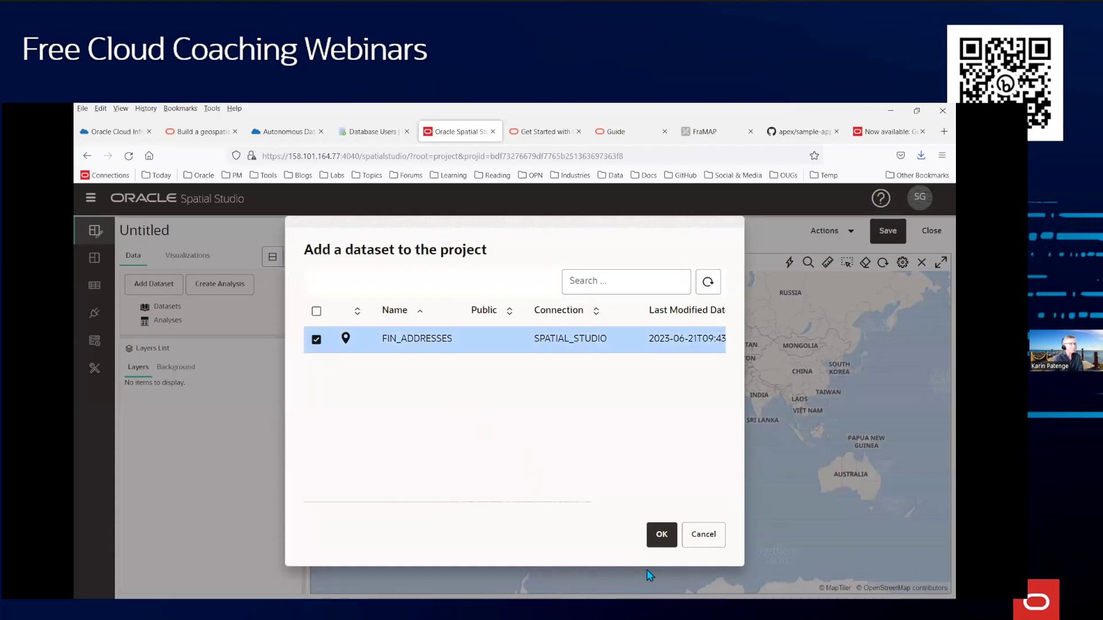
pyautogui.click(662, 535)
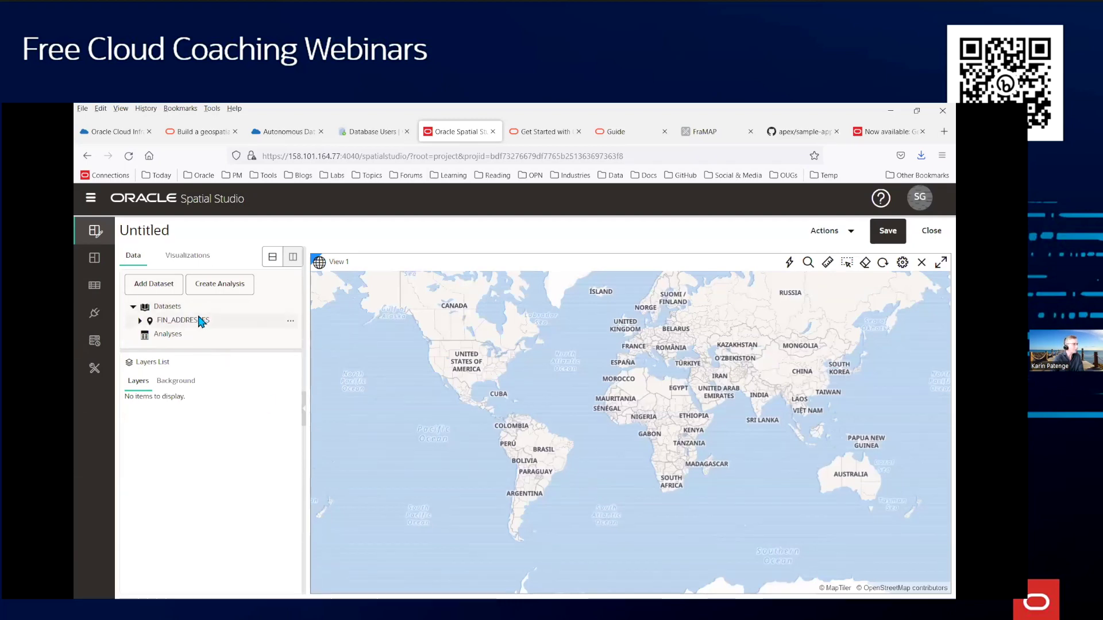
pyautogui.moveTo(201, 319); pyautogui.dragTo(508, 417)
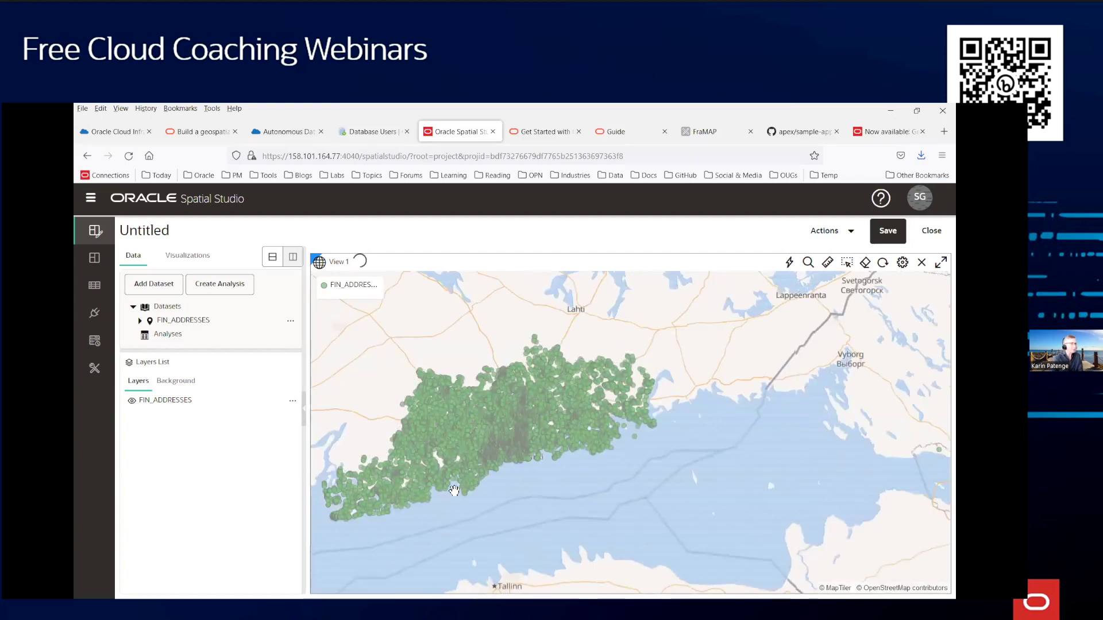
pyautogui.moveTo(466, 503); pyautogui.dragTo(559, 511)
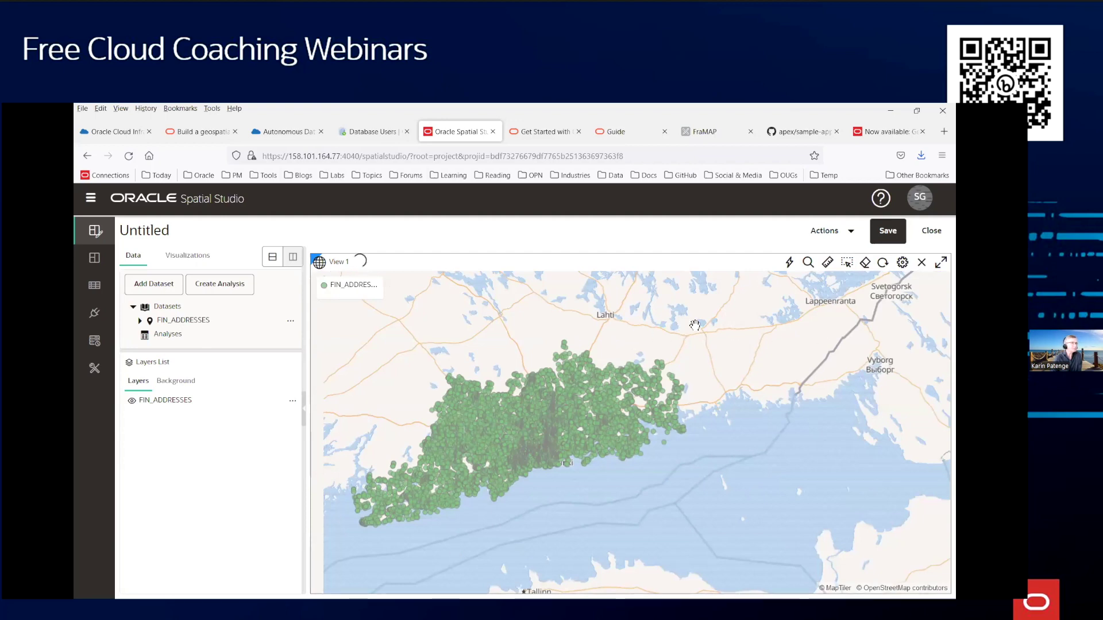
# Save the project as 'Cloud Coaching', correcting the mistyped name, then return to Datasets
pyautogui.click(895, 239)
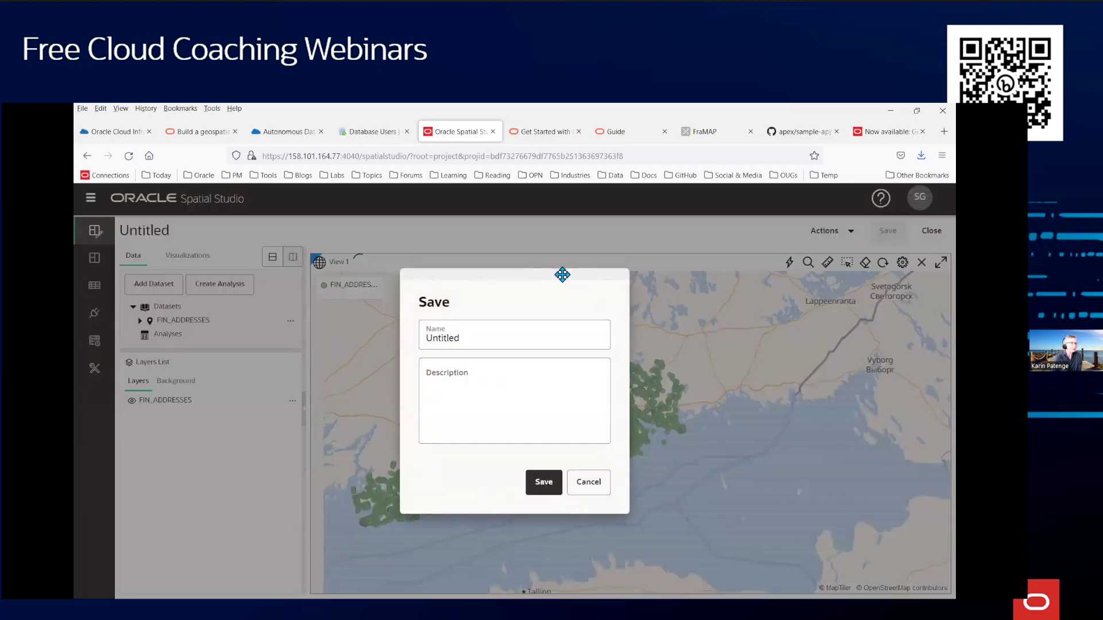
pyautogui.moveTo(477, 340); pyautogui.dragTo(356, 348)
pyautogui.write('Cloud Ca')
pyautogui.write('oching')
pyautogui.press('BackSpace')
pyautogui.press('BackSpace')
pyautogui.press('BackSpace')
pyautogui.press('BackSpace')
pyautogui.press('BackSpace')
pyautogui.press('BackSpace')
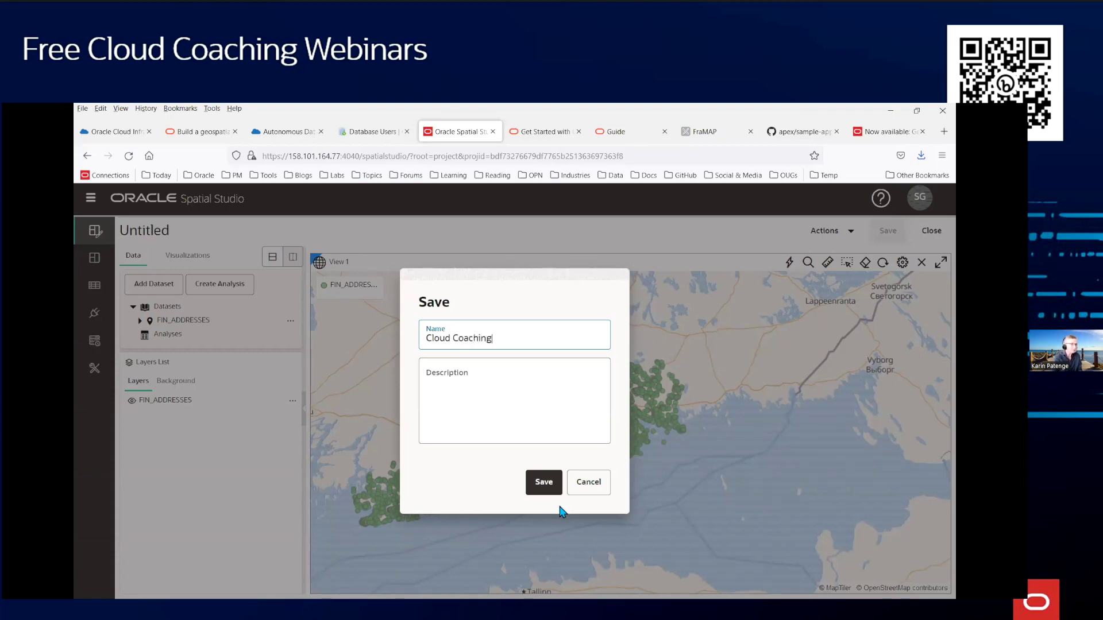
pyautogui.click(543, 481)
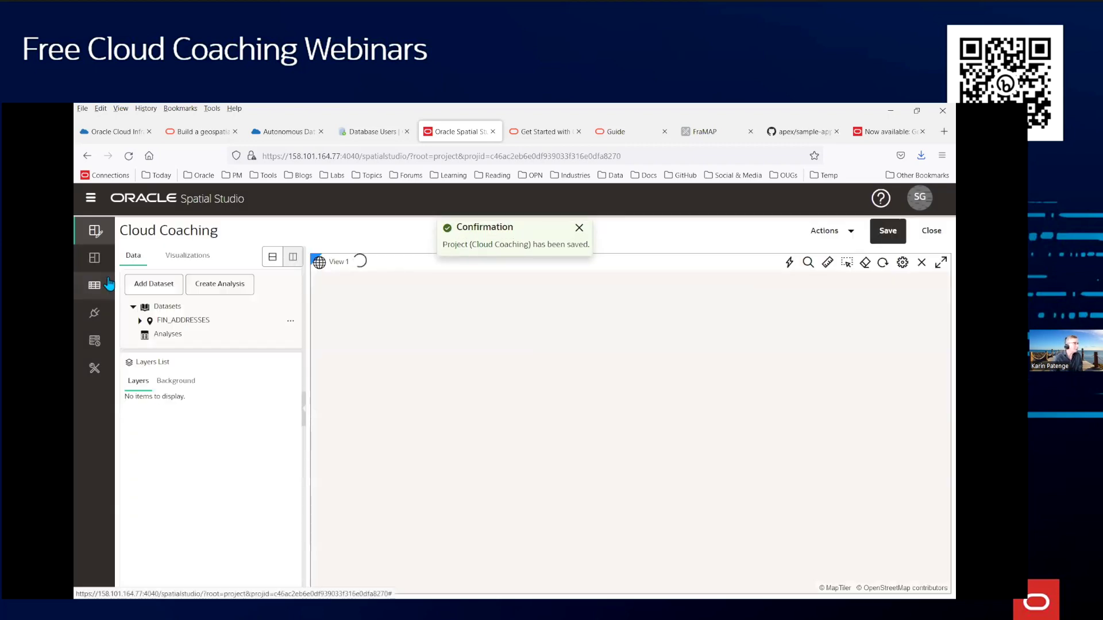
pyautogui.click(95, 285)
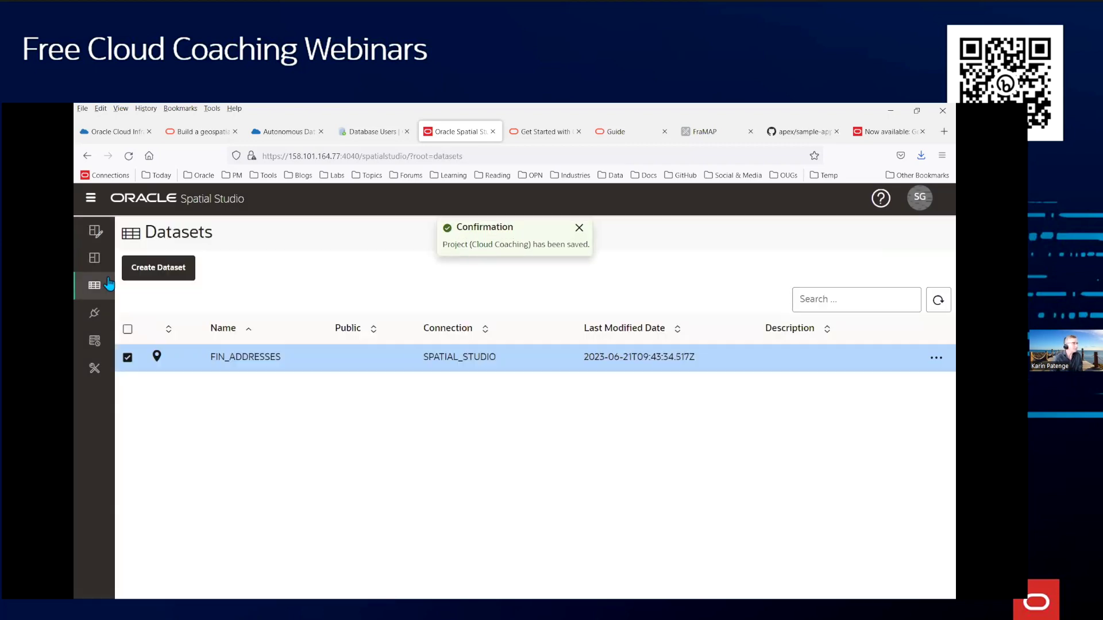
# Select gadm41_FIN_shp.zip from the Cloud Coaching folder as the new dataset's upload file
pyautogui.click(167, 270)
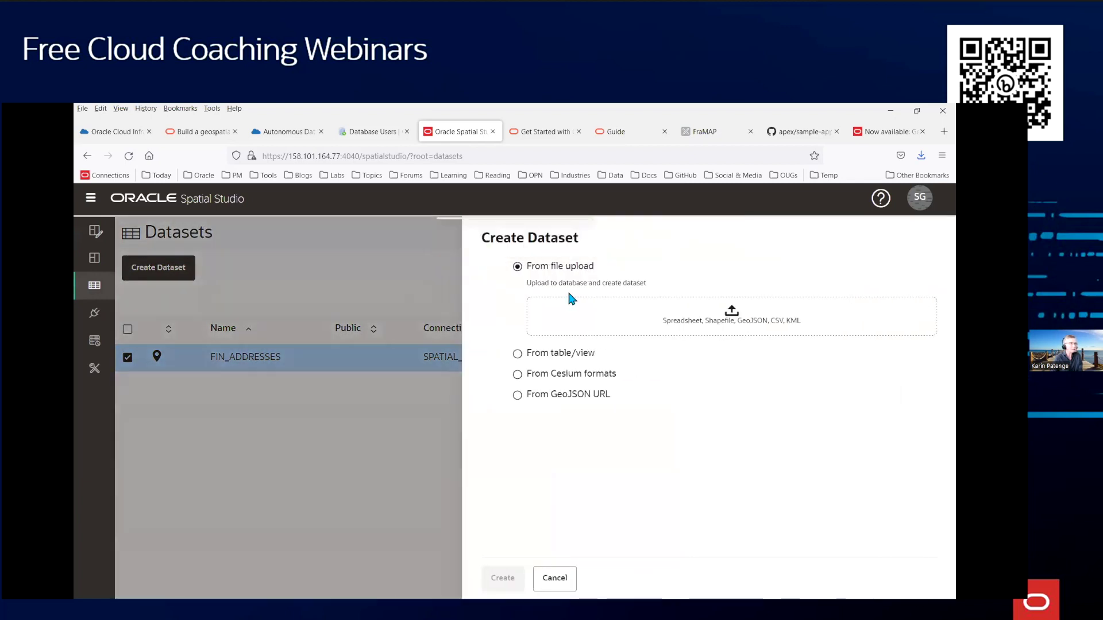
pyautogui.click(751, 314)
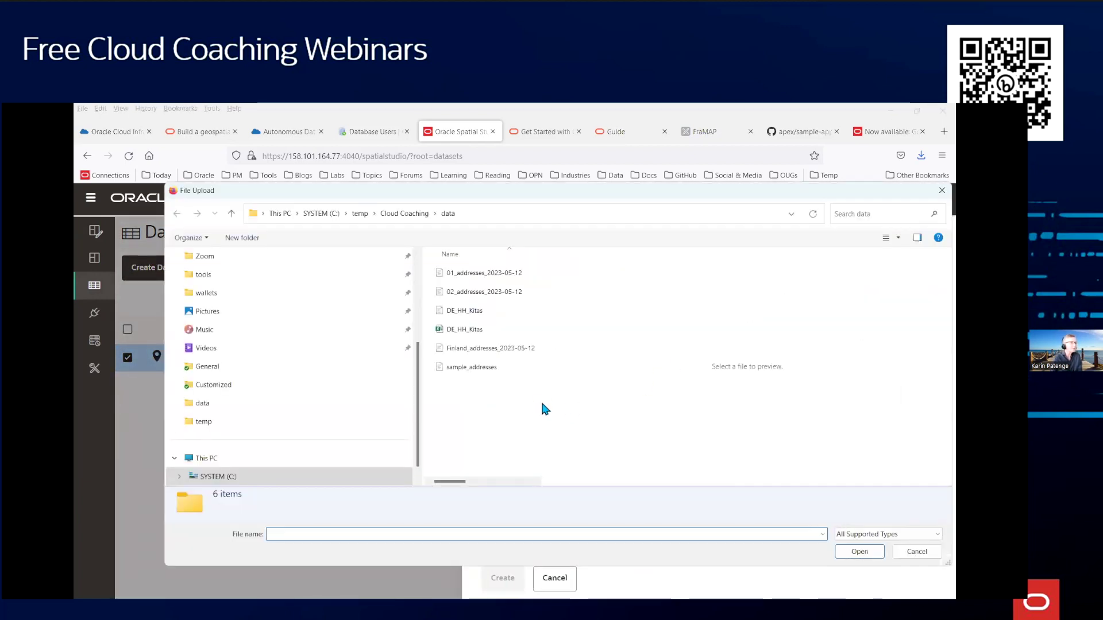
pyautogui.moveTo(540, 404); pyautogui.dragTo(817, 403)
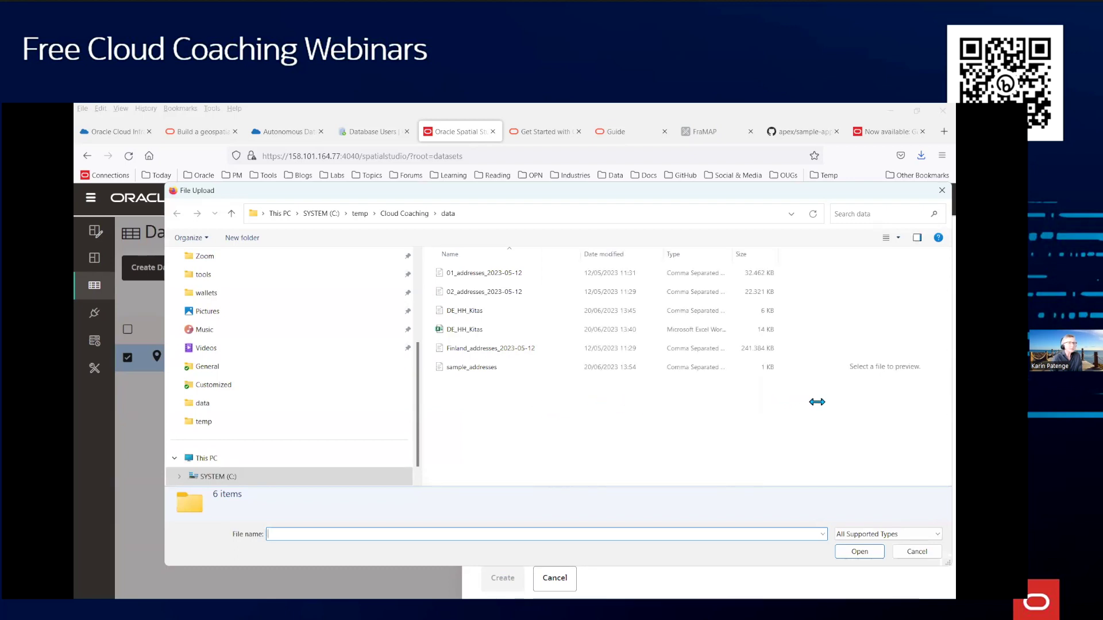
pyautogui.click(511, 351)
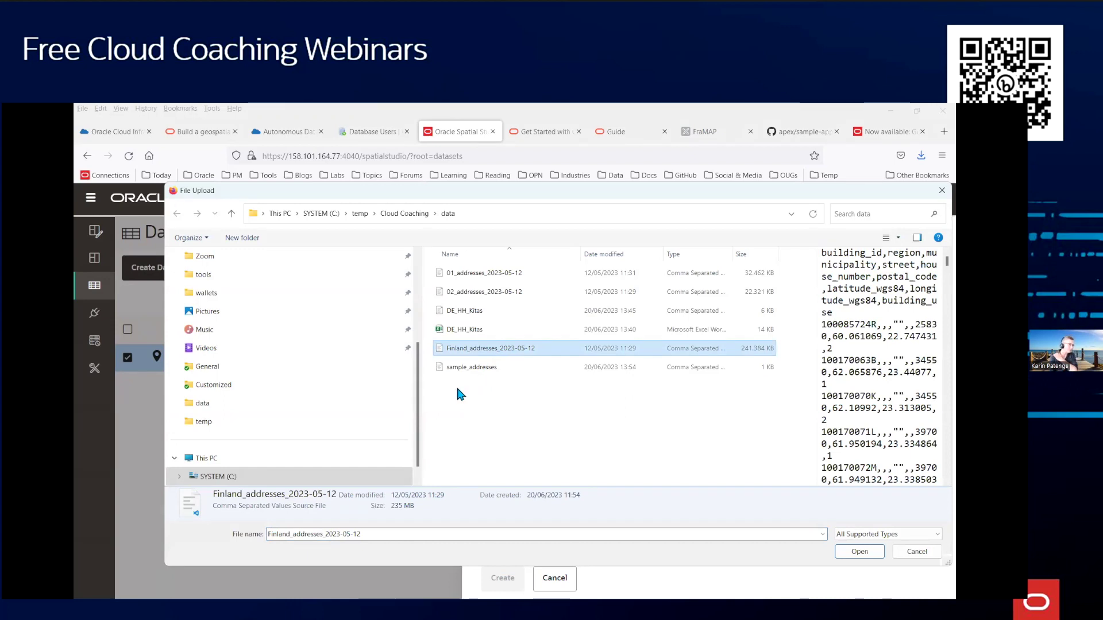
pyautogui.click(417, 218)
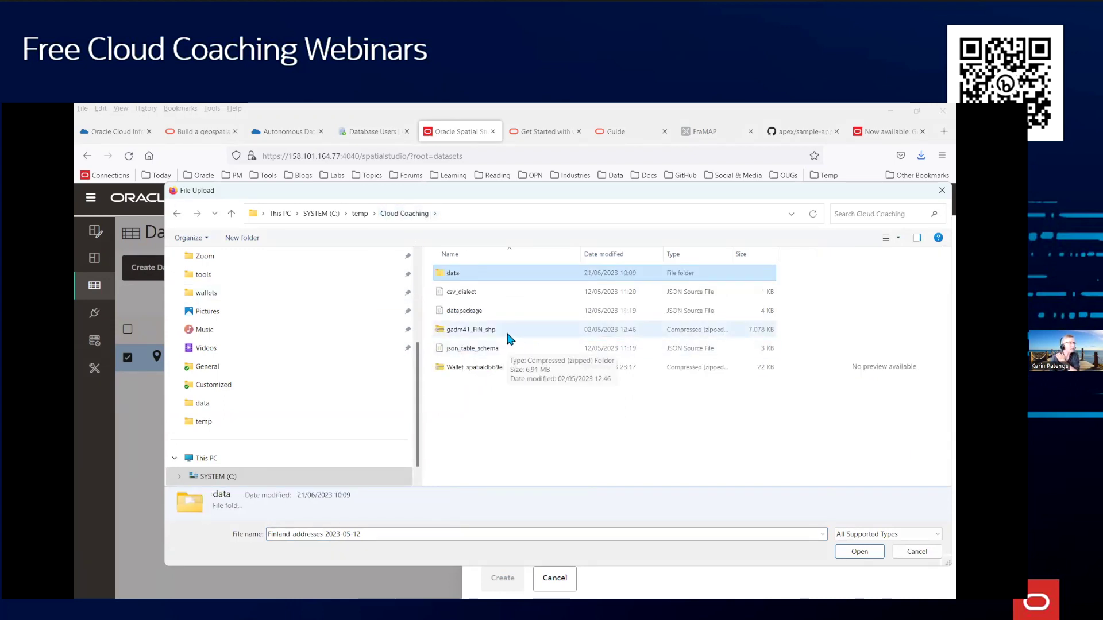
pyautogui.click(506, 333)
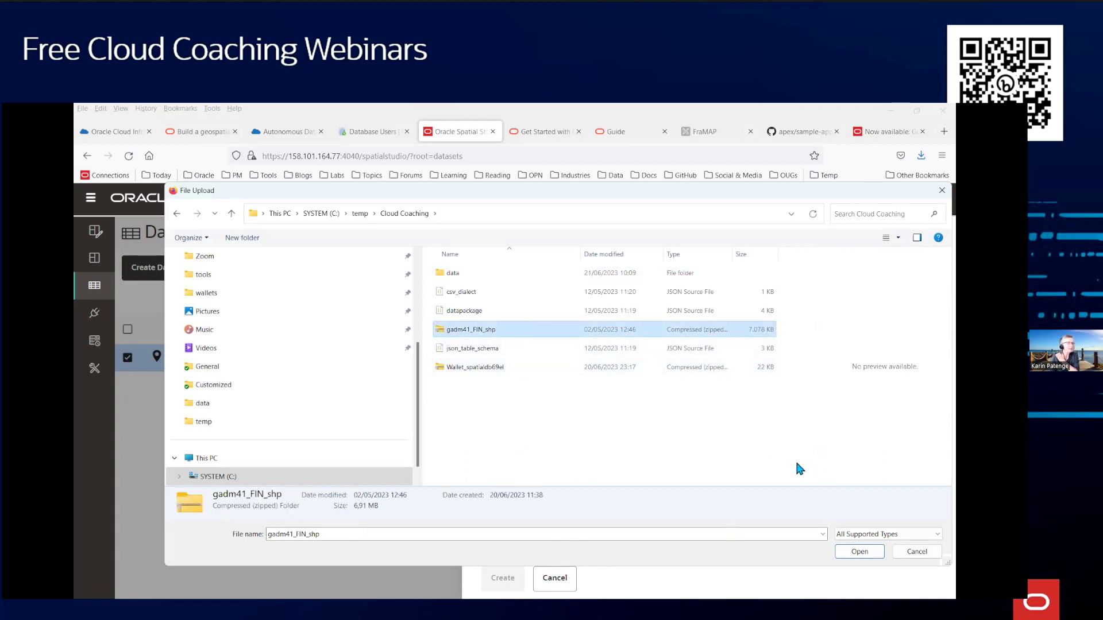
pyautogui.click(852, 553)
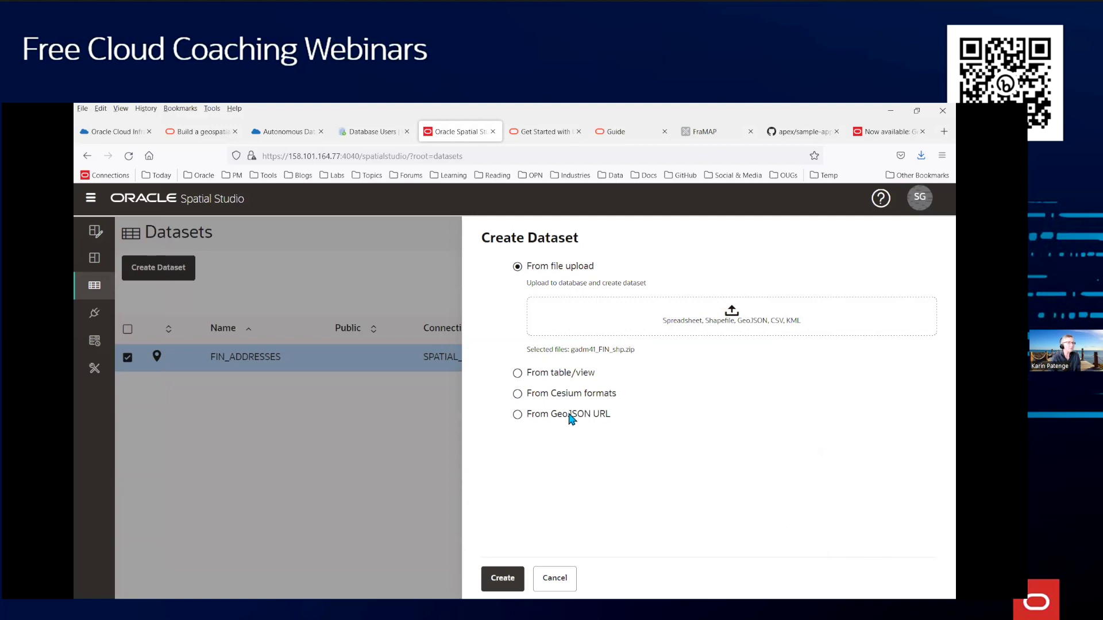
# Create datasets from the archive, uploading GADM41_FIN_0 and GADM41_FIN_1 to SPATIAL_STUDIO
pyautogui.click(487, 581)
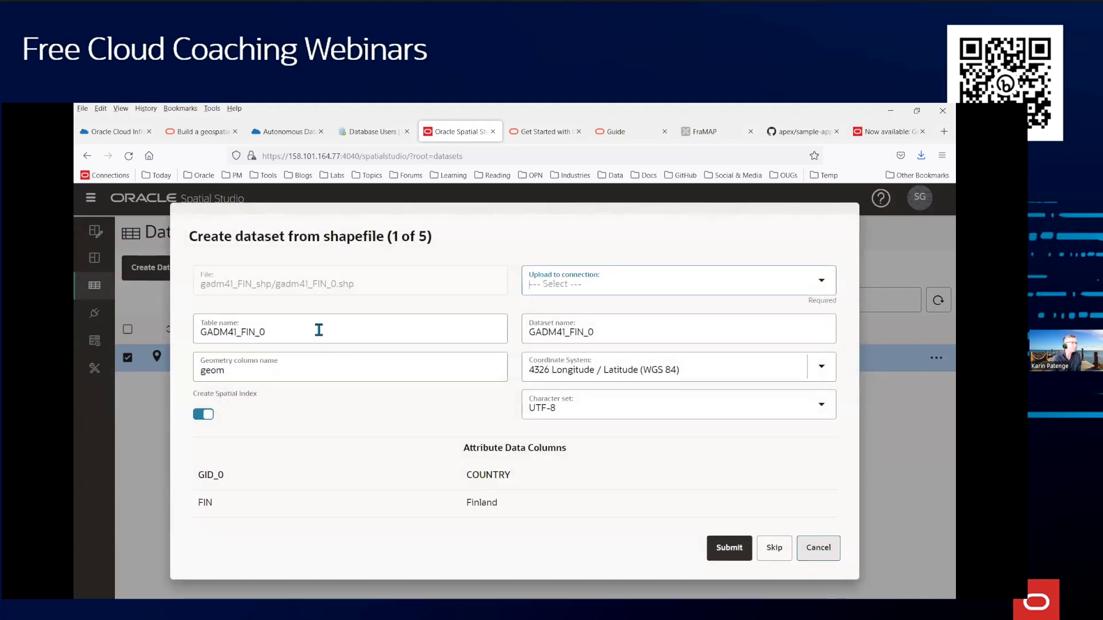
pyautogui.click(542, 278)
pyautogui.click(537, 319)
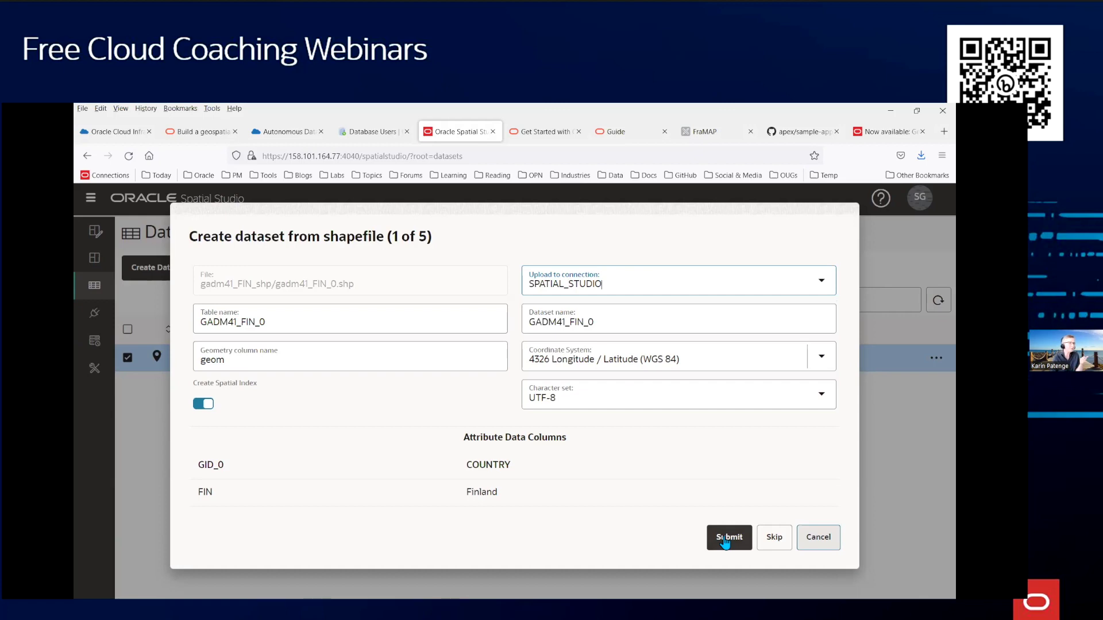
pyautogui.click(726, 537)
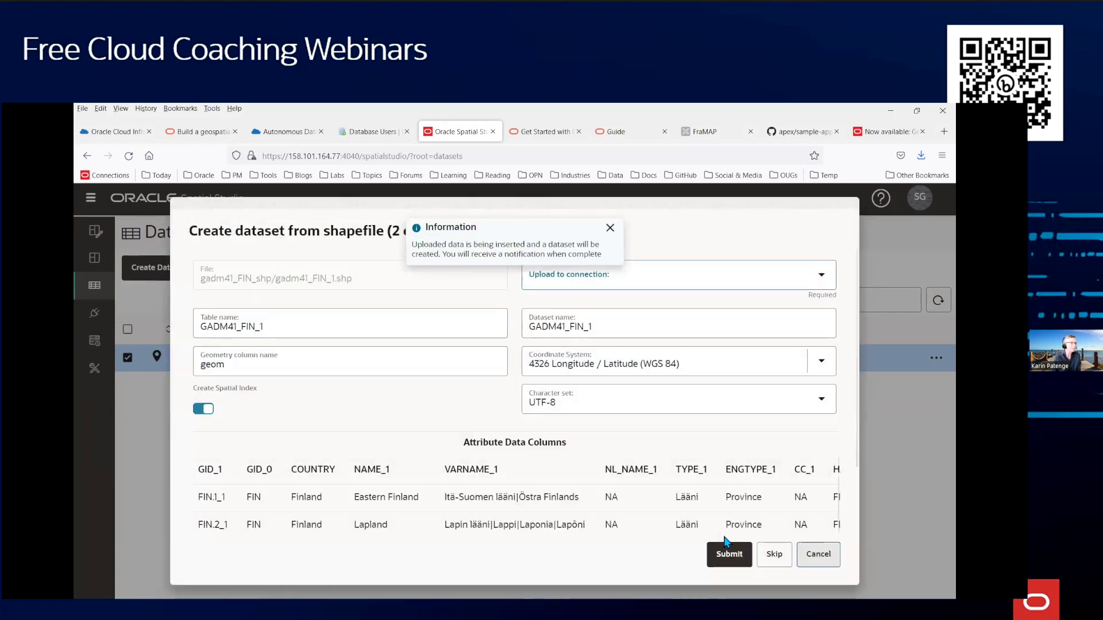
pyautogui.click(615, 278)
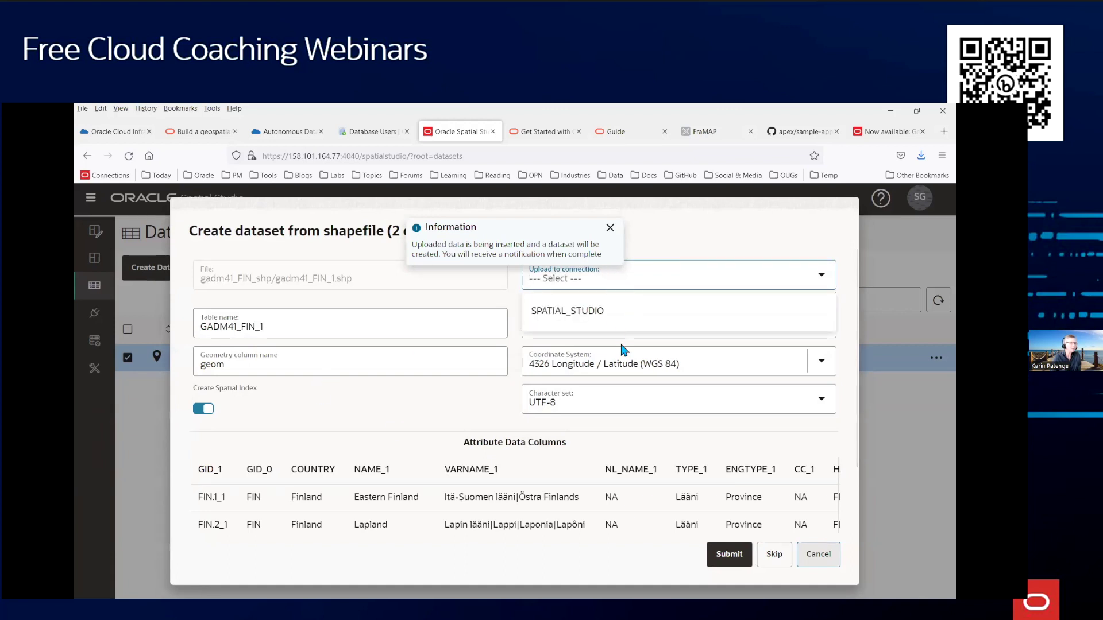
pyautogui.click(609, 314)
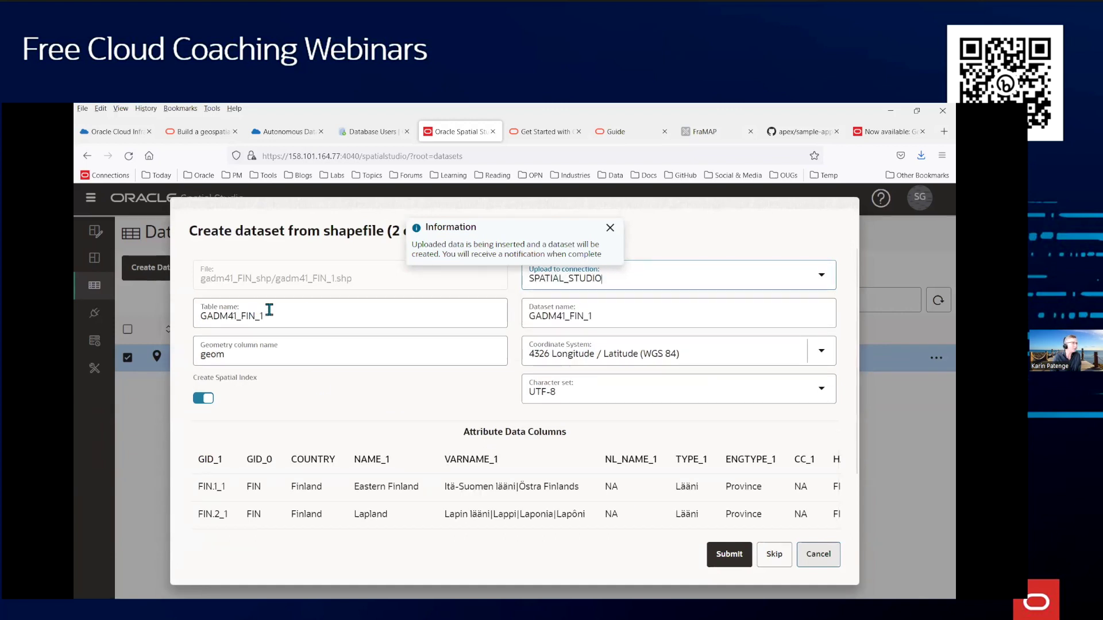
pyautogui.click(730, 554)
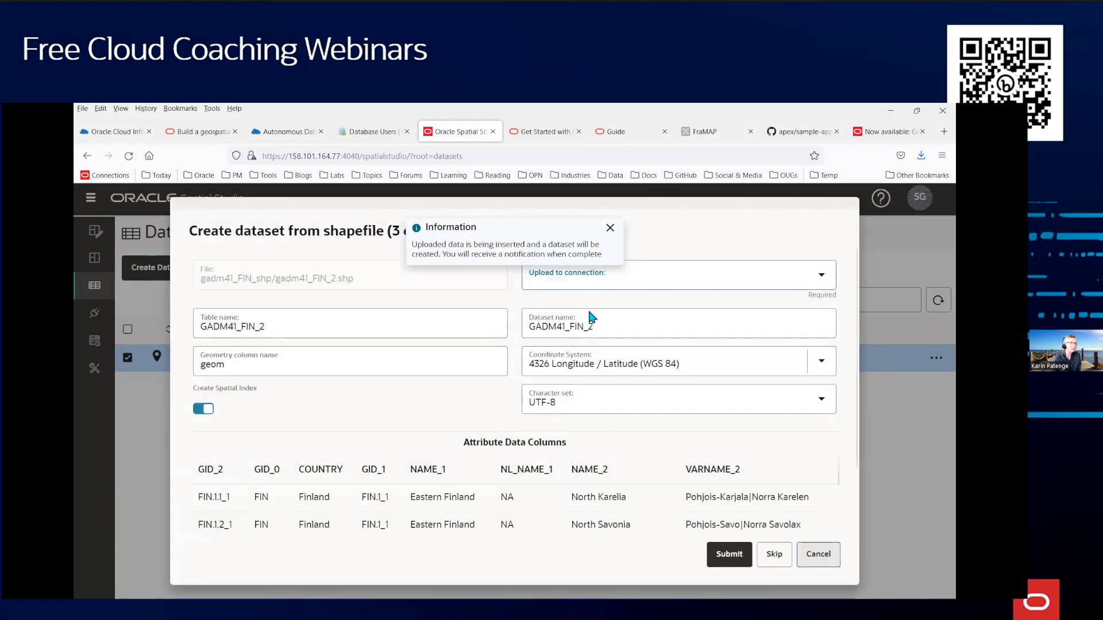
# Upload GADM41_FIN_2, GADM41_FIN_3 and GADM41_FIN_4 to the SPATIAL_STUDIO connection
pyautogui.click(591, 274)
pyautogui.click(591, 309)
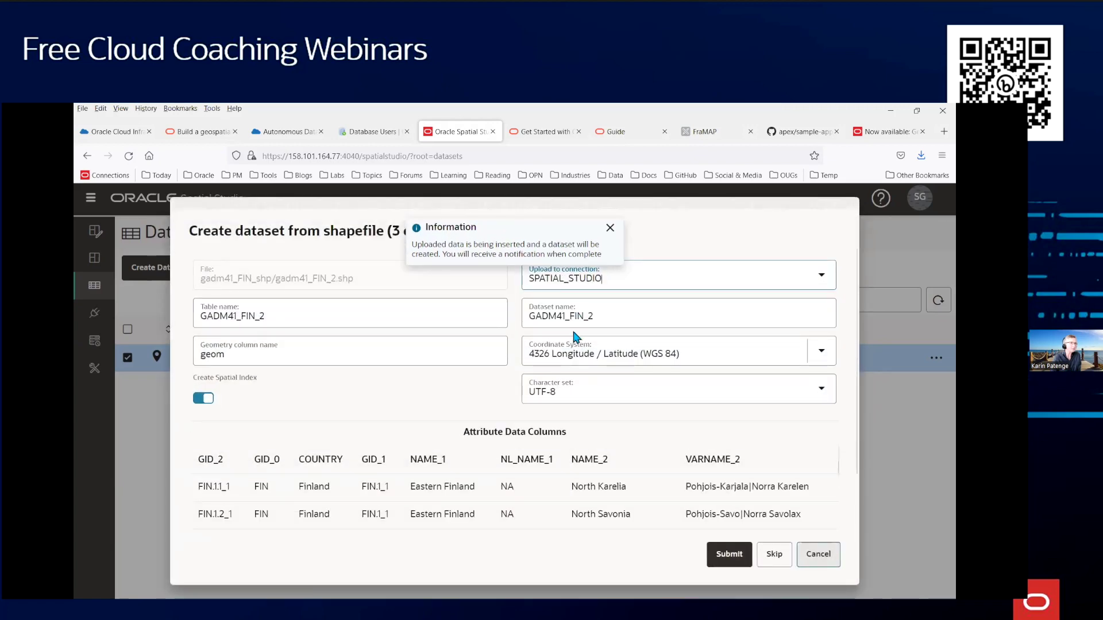
pyautogui.click(727, 553)
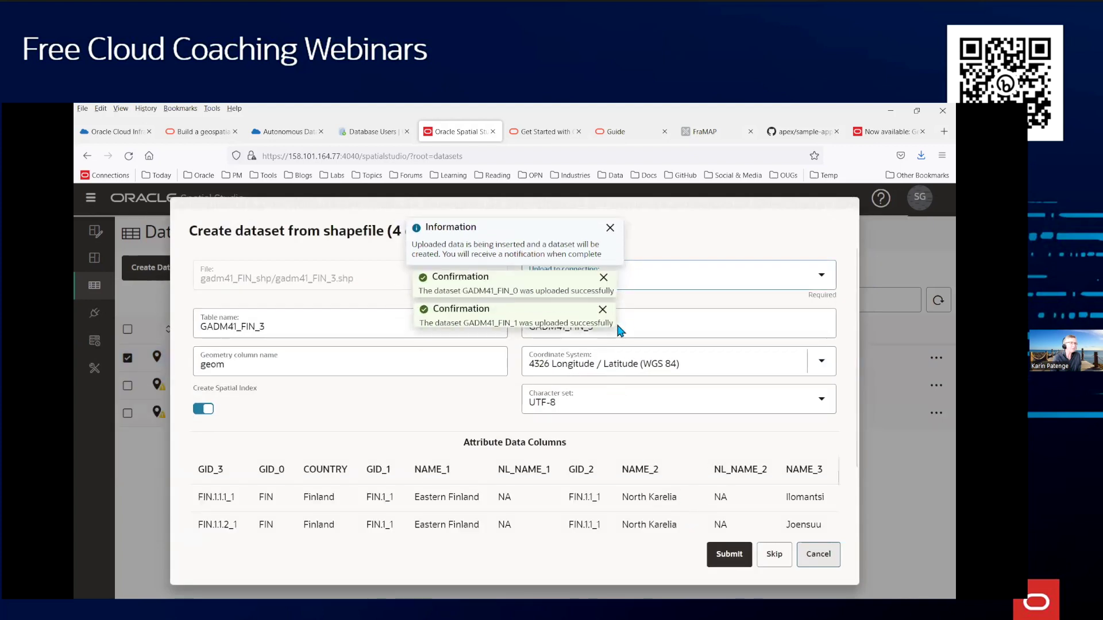
pyautogui.click(729, 274)
pyautogui.click(743, 312)
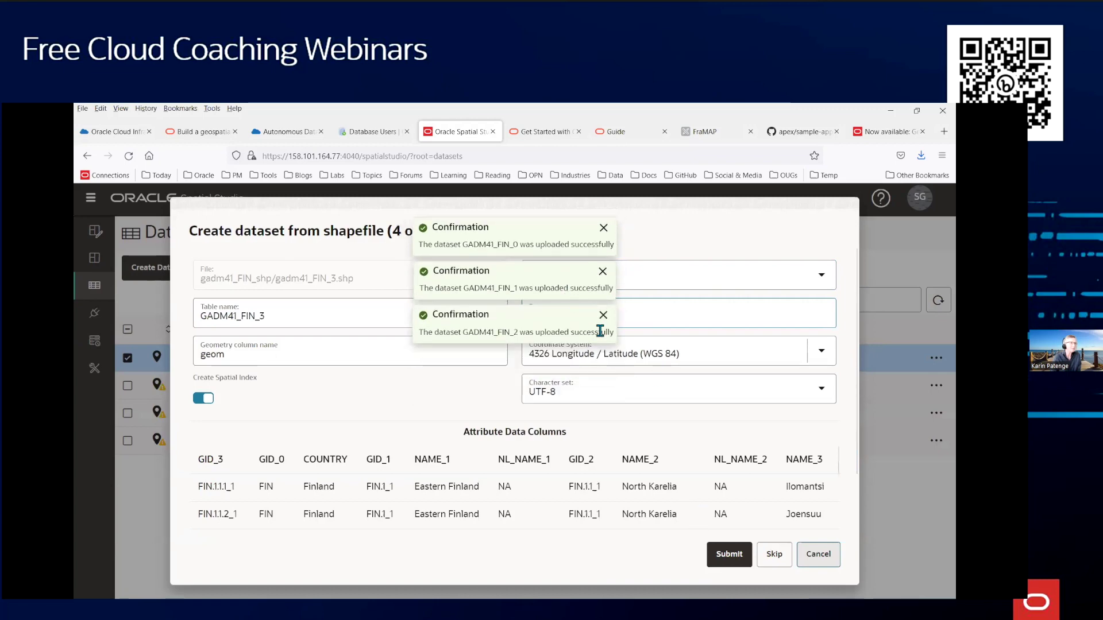
pyautogui.click(730, 560)
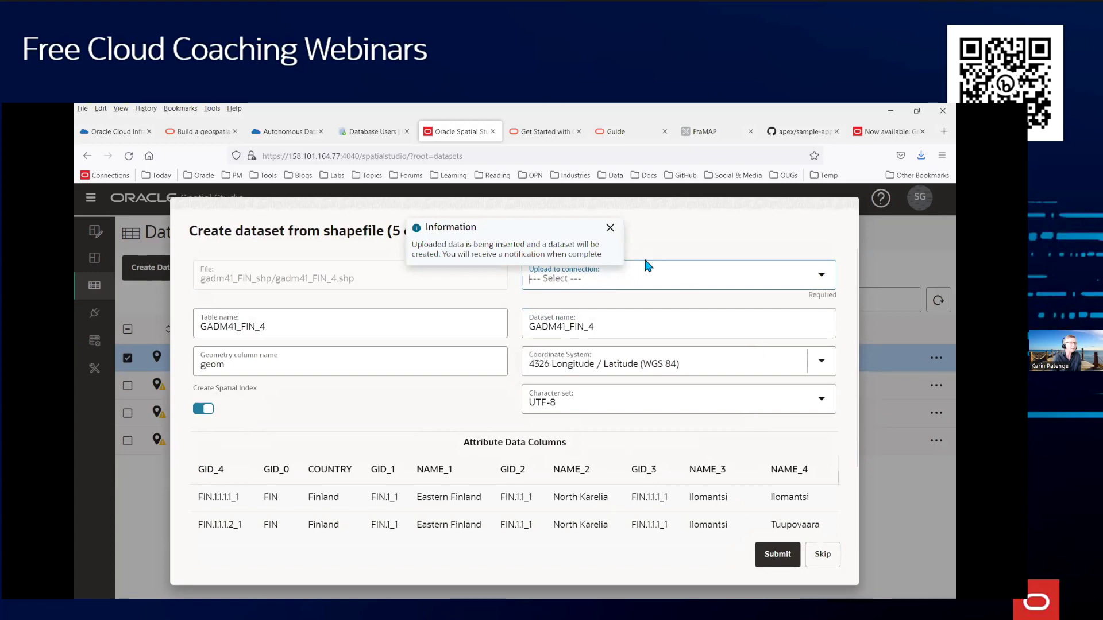
pyautogui.click(644, 278)
pyautogui.click(631, 312)
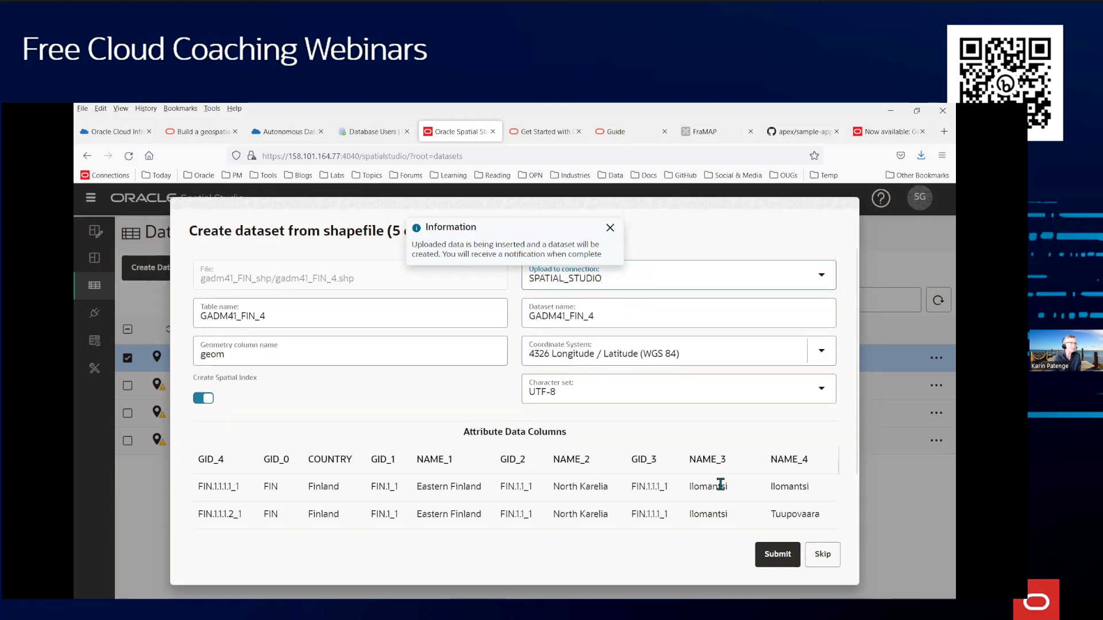
pyautogui.click(763, 555)
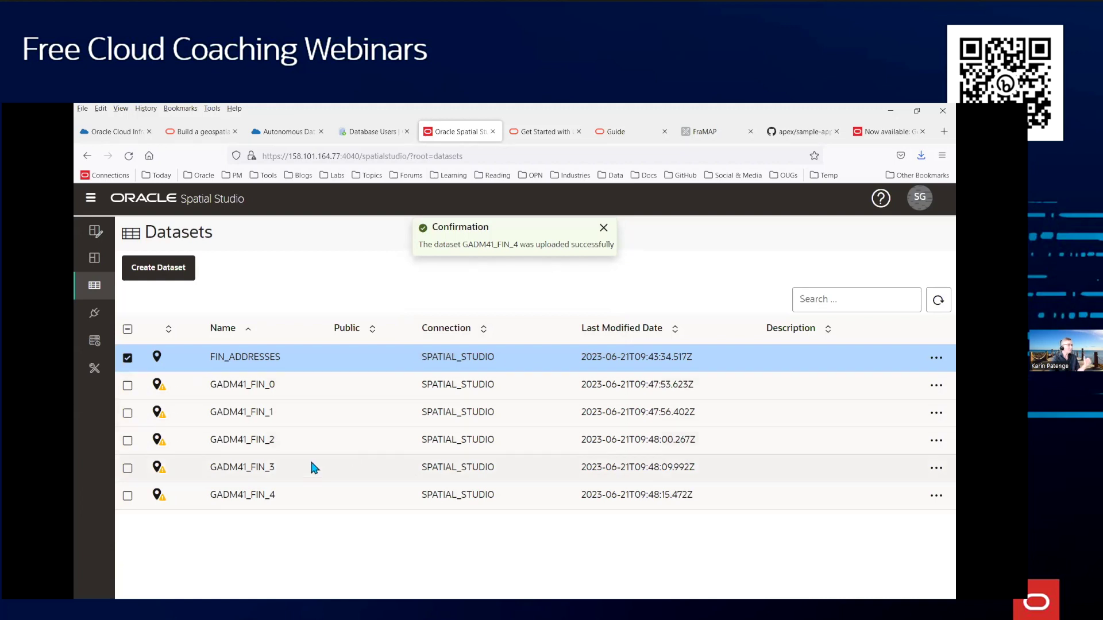
# In GADM41_FIN_2's dataset columns, set GID_2 as the key, validate it and apply
pyautogui.click(161, 442)
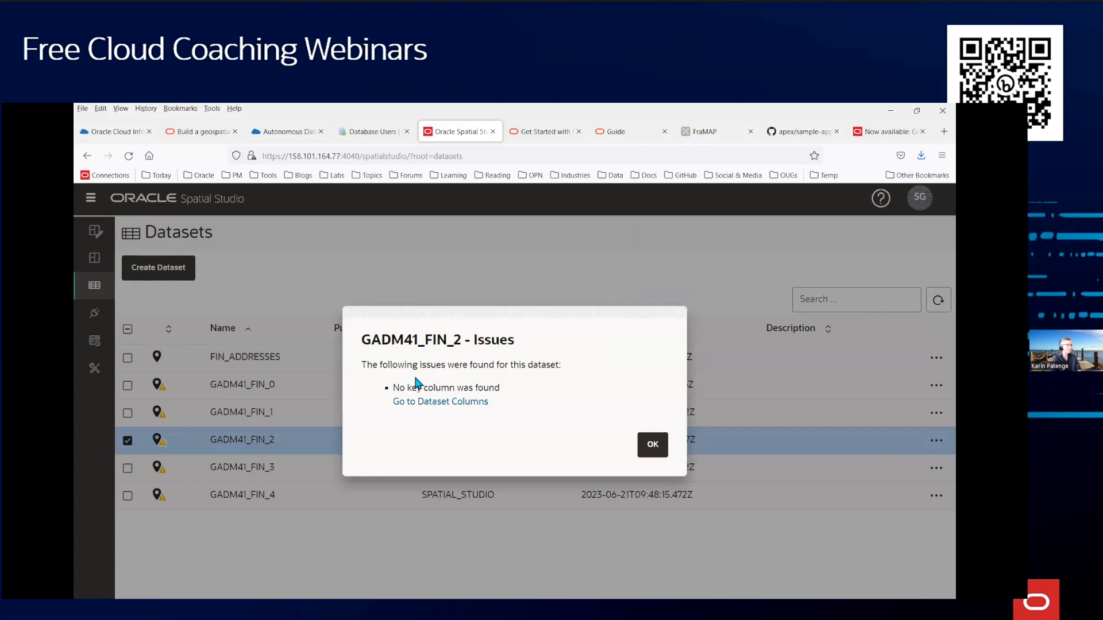
pyautogui.click(407, 404)
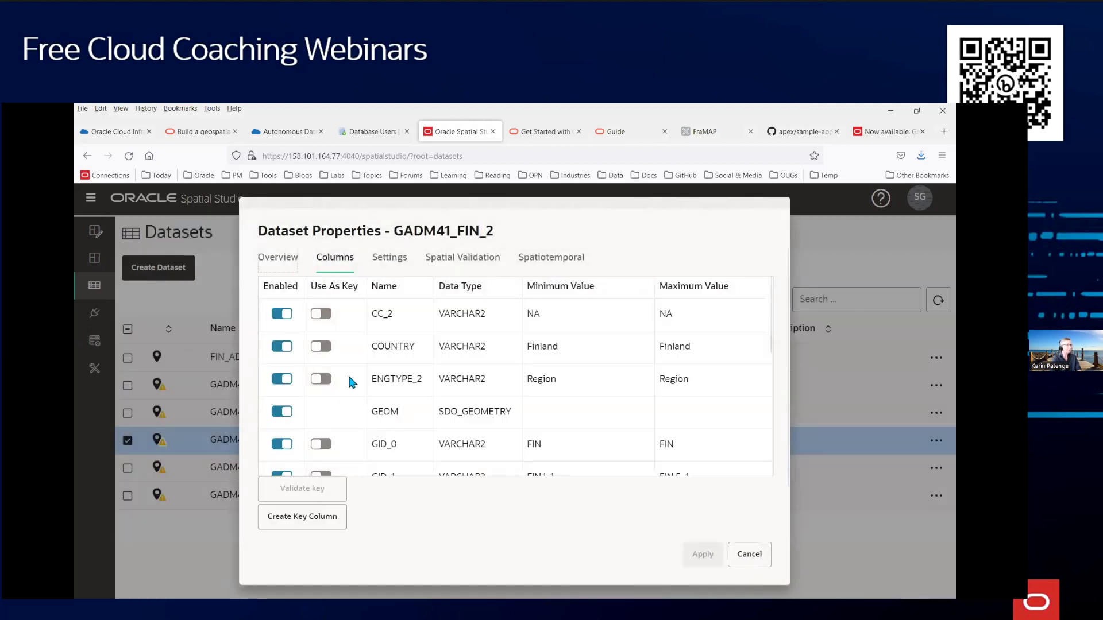
pyautogui.scroll(-5, 369, 419)
pyautogui.scroll(5, 369, 419)
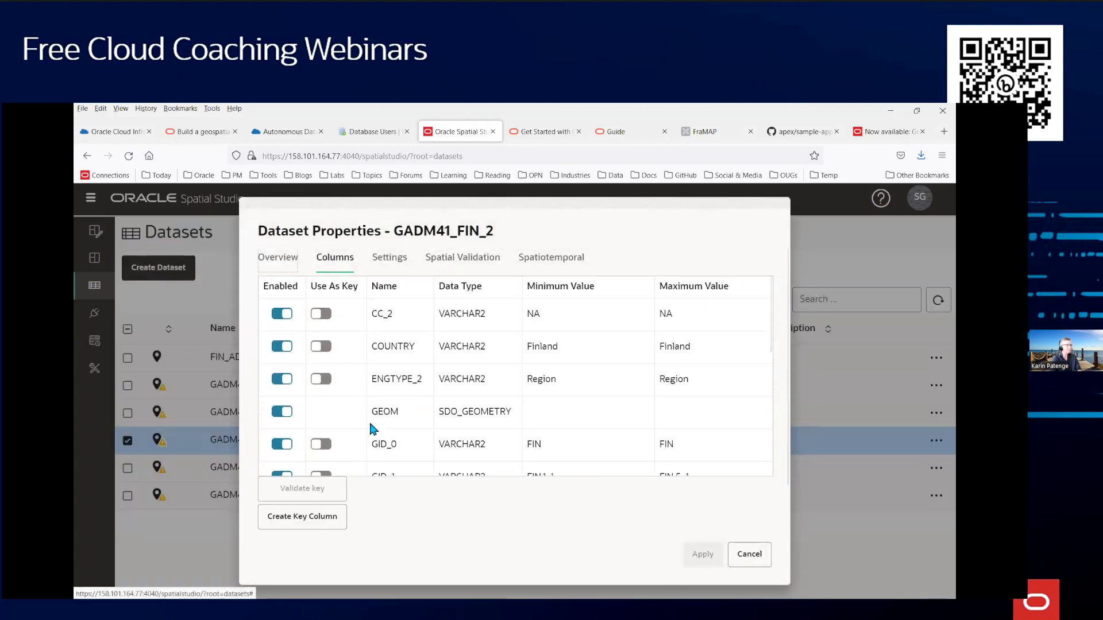
pyautogui.moveTo(767, 340); pyautogui.dragTo(768, 387)
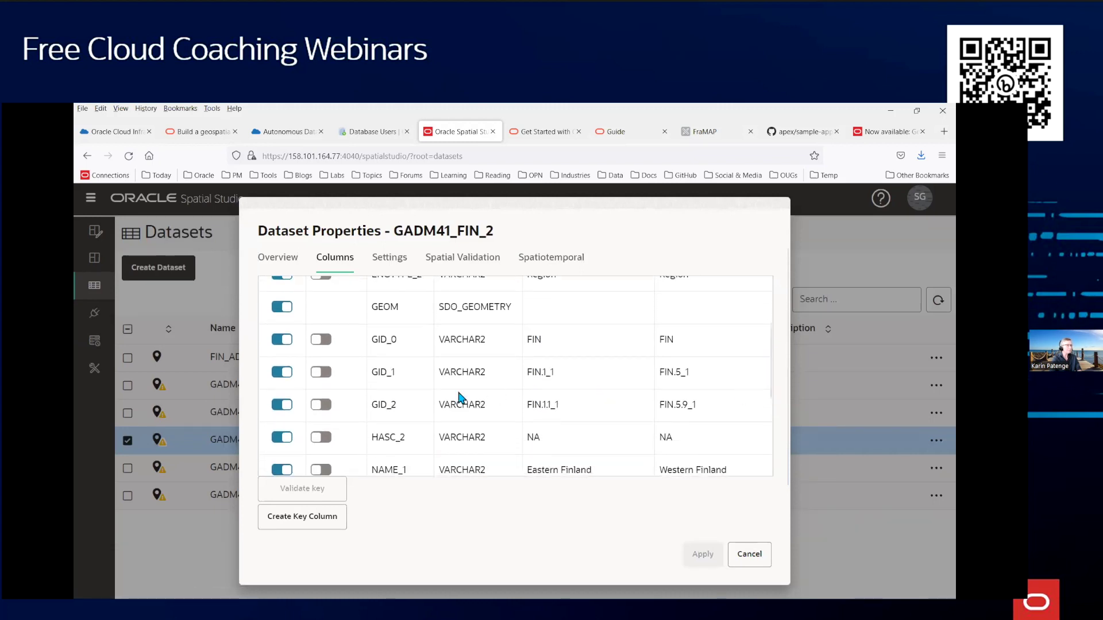
pyautogui.click(323, 405)
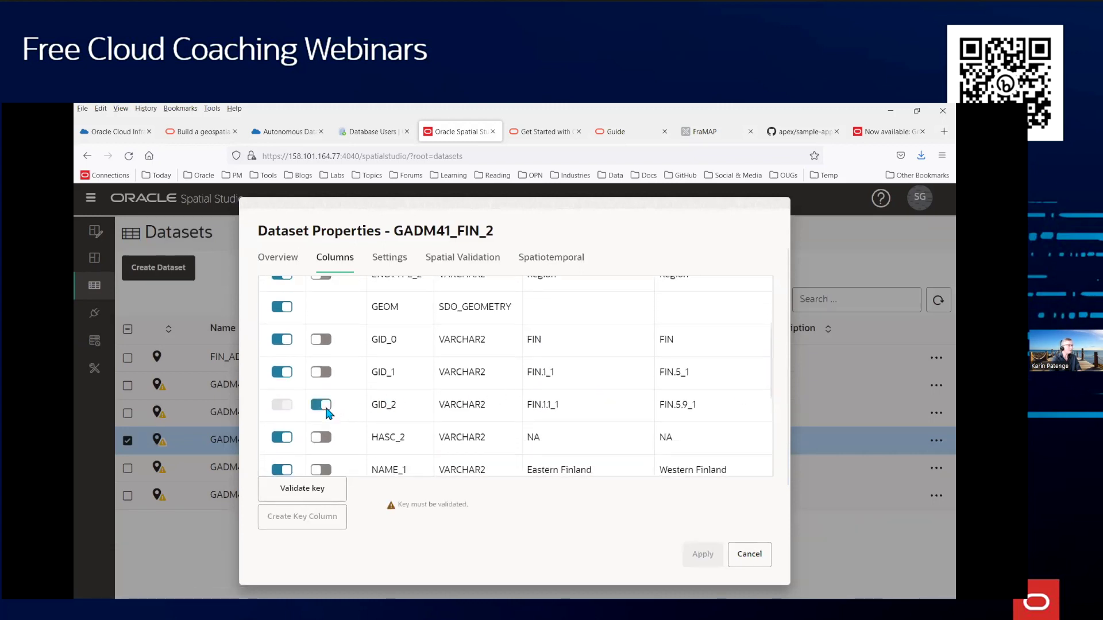
pyautogui.click(294, 485)
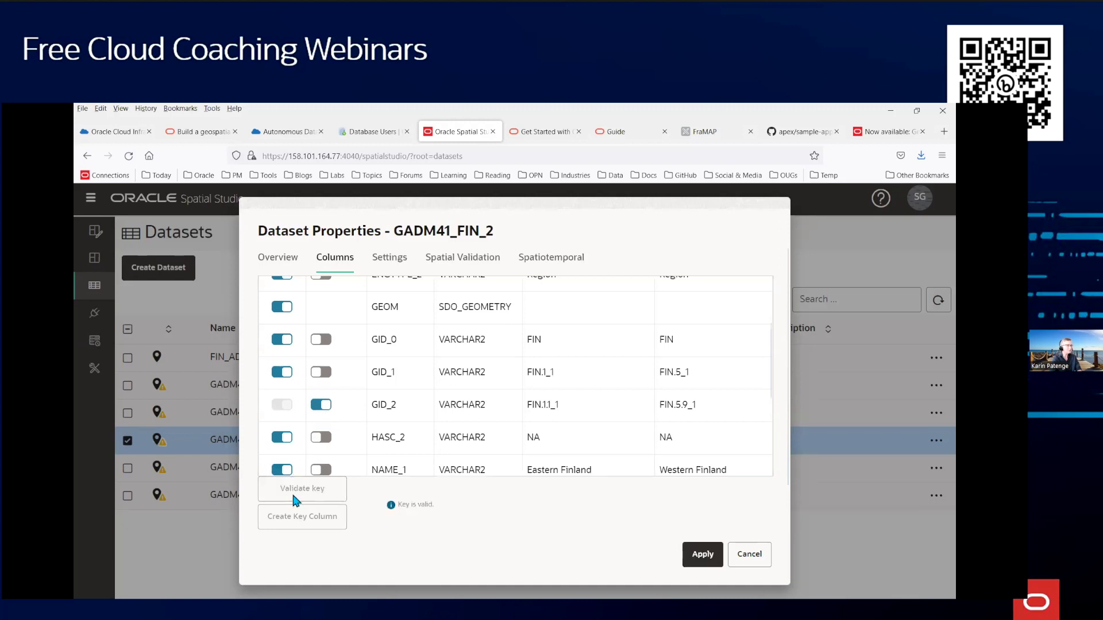
pyautogui.click(706, 554)
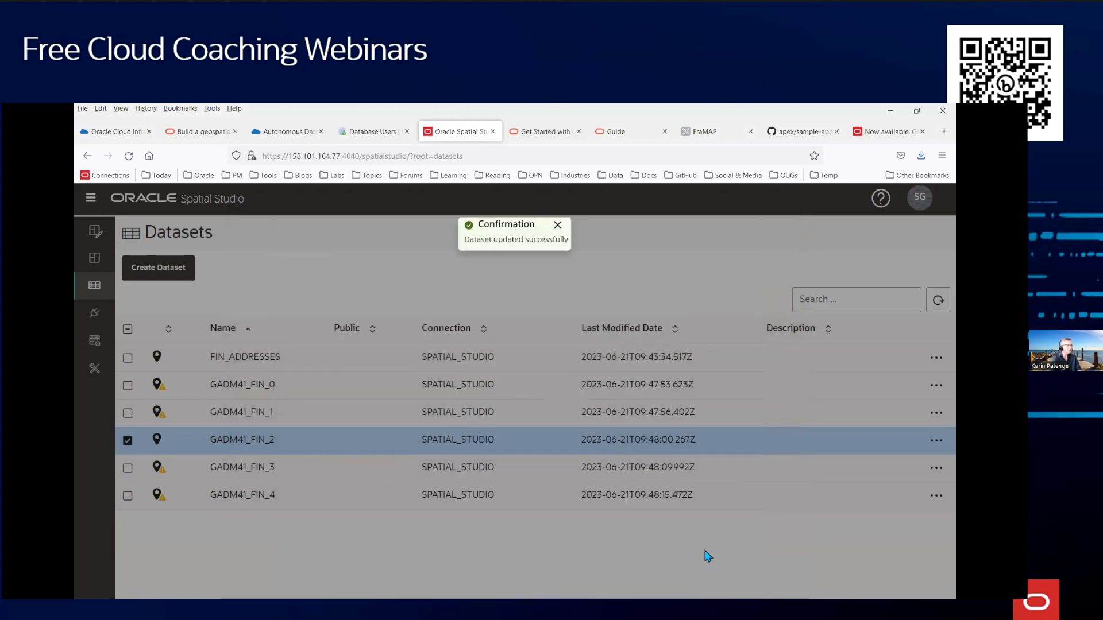
# Open the Cloud Coaching project and add the GADM41_FIN_2 dataset to it
pyautogui.click(94, 260)
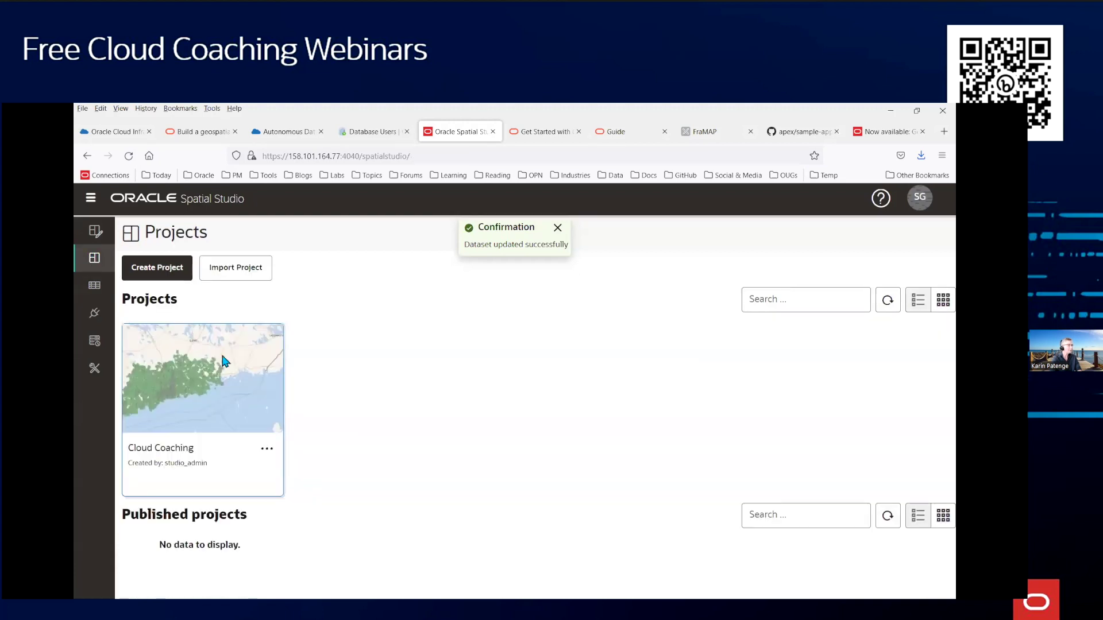
pyautogui.click(89, 241)
pyautogui.click(170, 285)
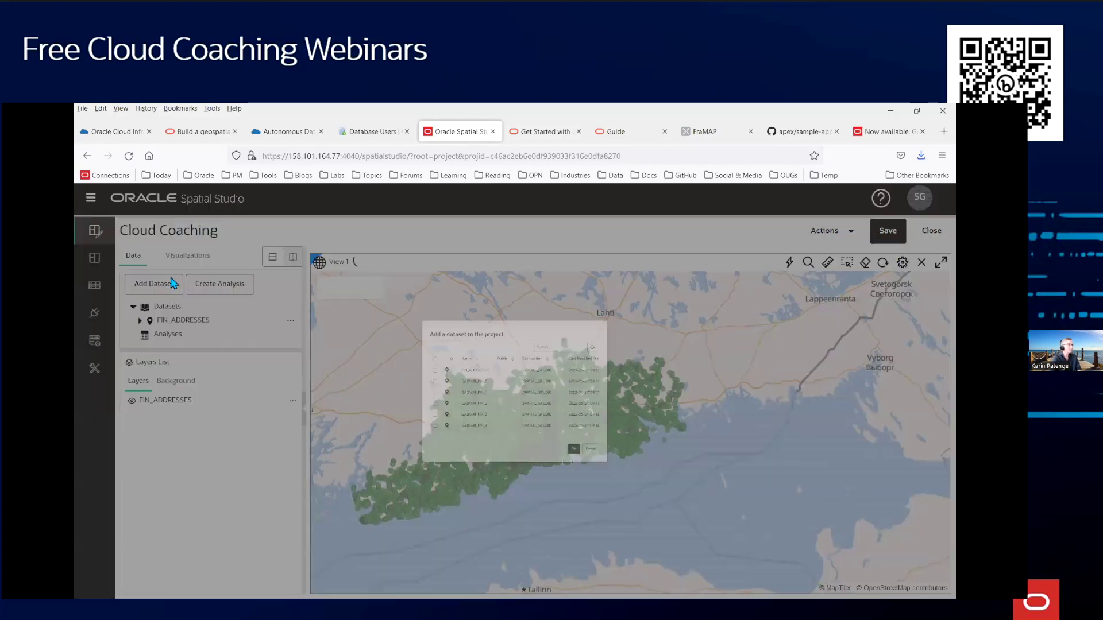
pyautogui.click(396, 422)
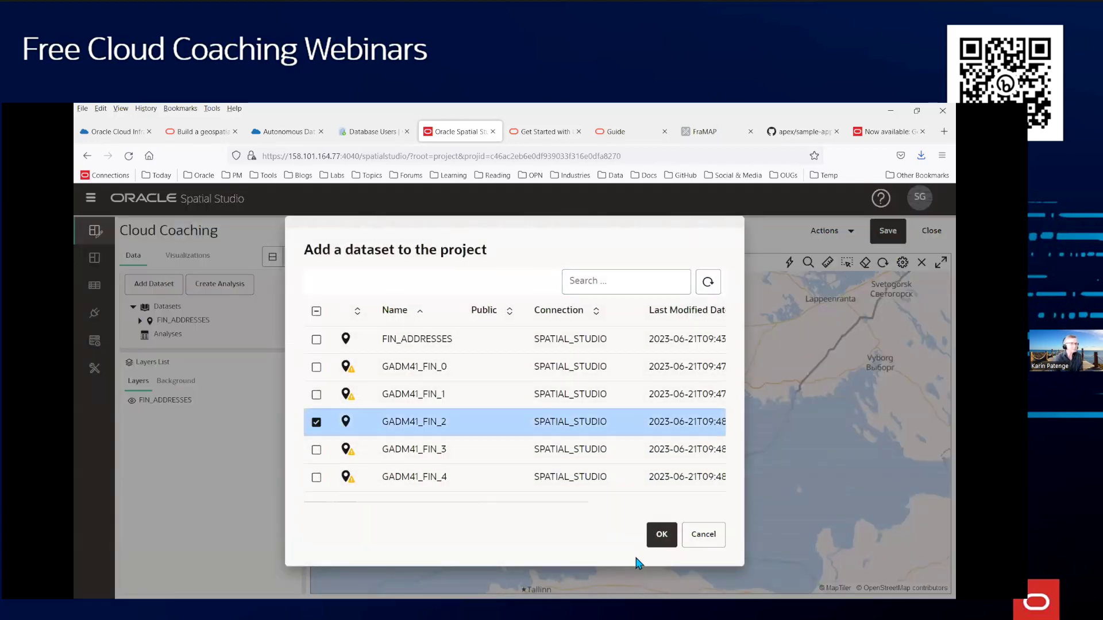
pyautogui.click(660, 536)
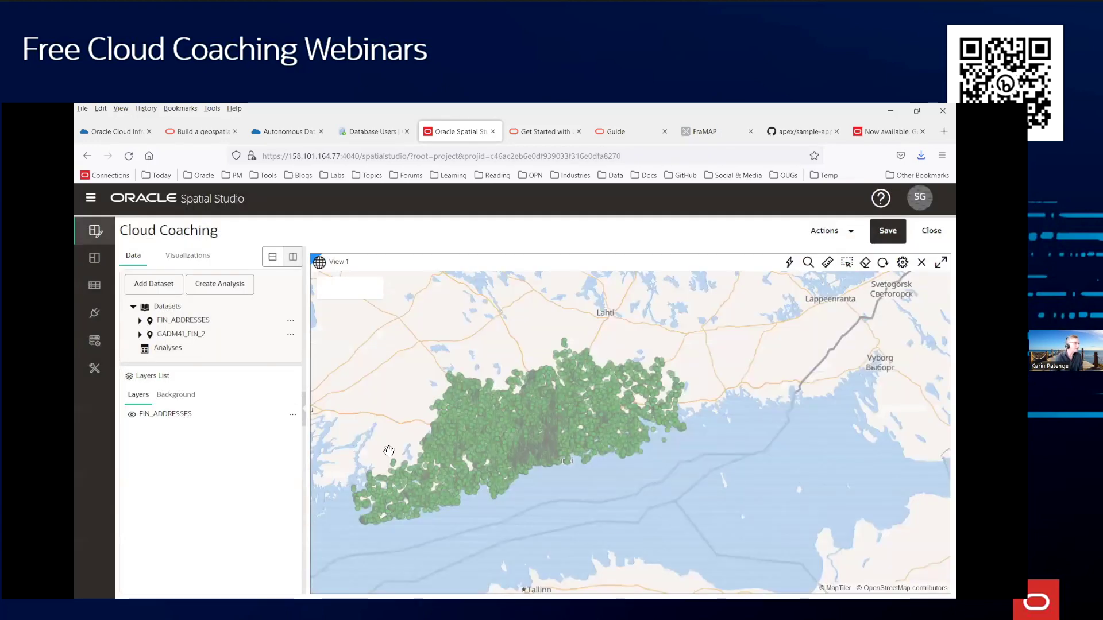
# Place GADM41_FIN_2 on the map as a layer drawn beneath FIN_ADDRESSES
pyautogui.moveTo(188, 346); pyautogui.dragTo(478, 421)
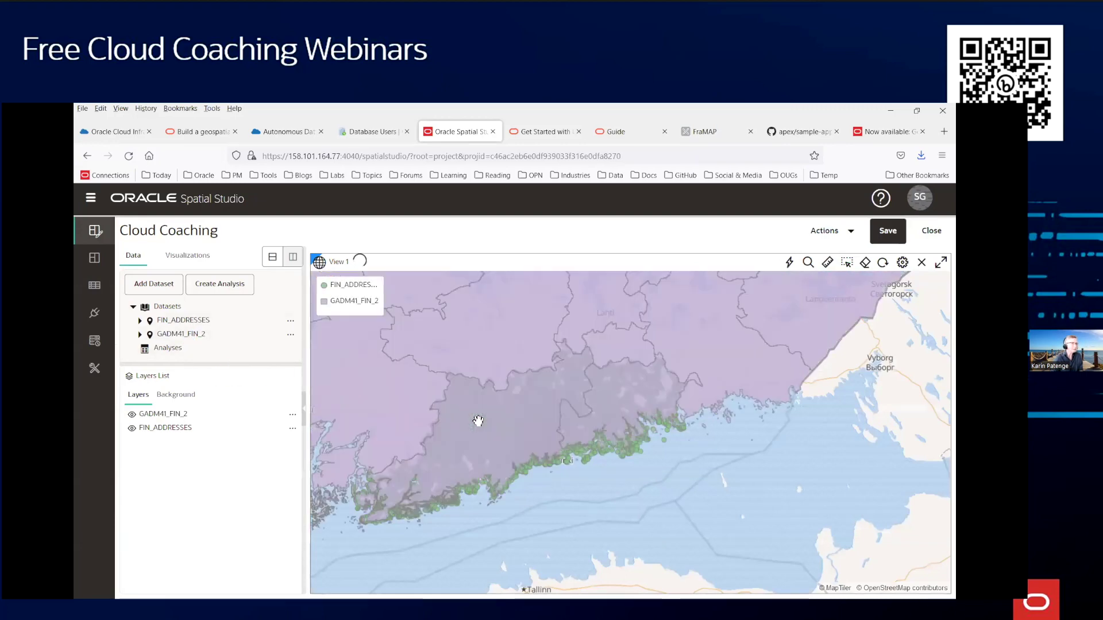
pyautogui.moveTo(173, 428)
pyautogui.mouseDown()
pyautogui.moveTo(180, 394)
pyautogui.moveTo(178, 443)
pyautogui.moveTo(177, 431)
pyautogui.mouseUp()
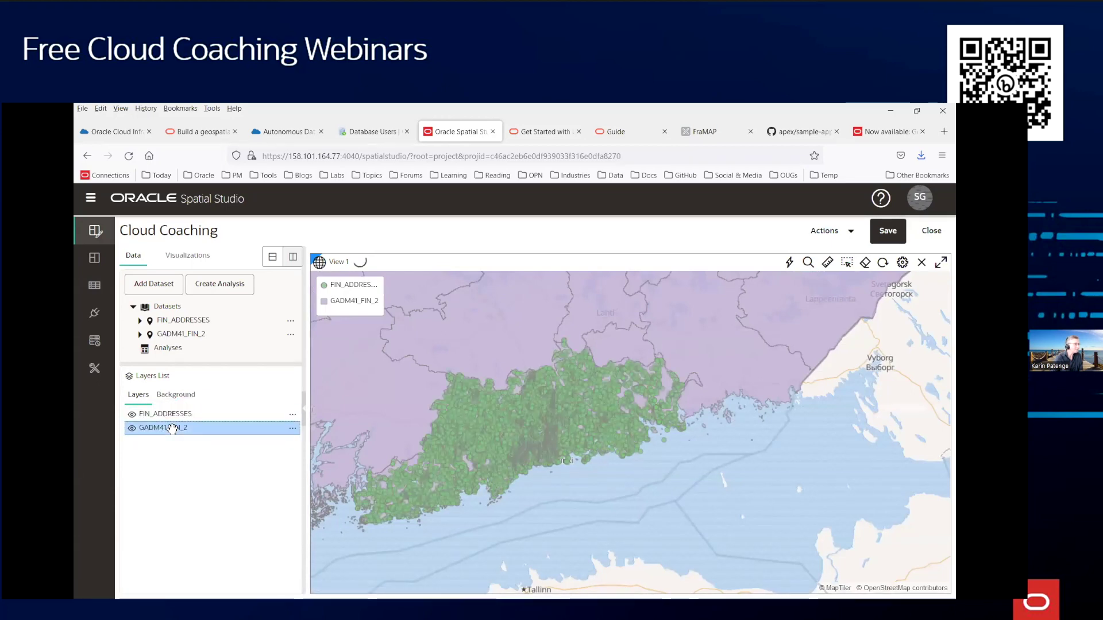
pyautogui.scroll(-1, 357, 446)
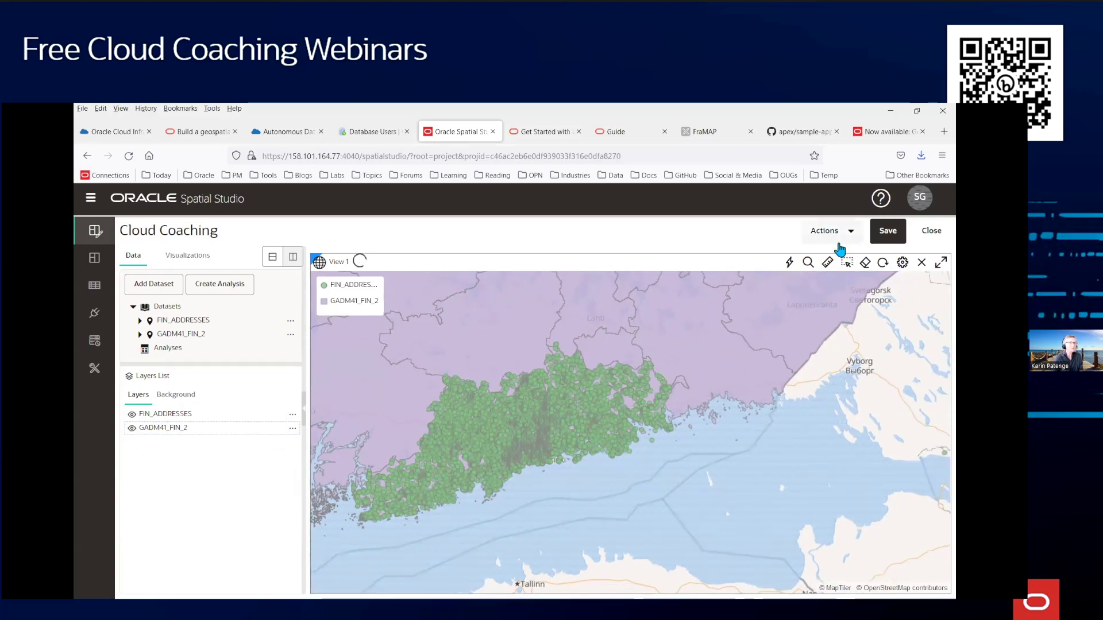
# Turn on navigation controls and the scale bar in the map view settings
pyautogui.click(903, 263)
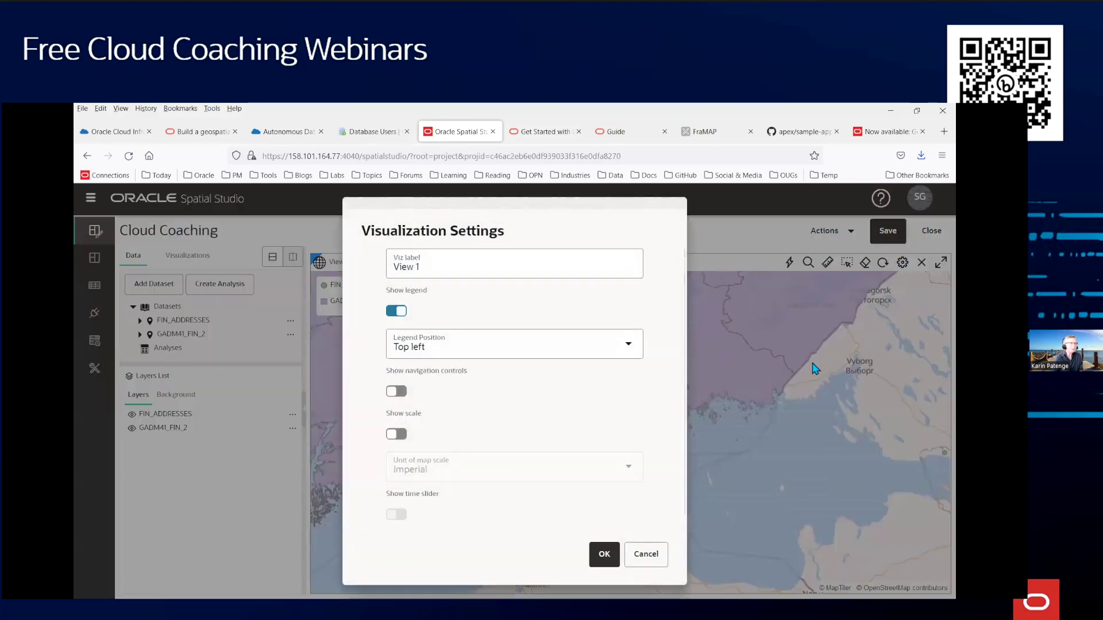
pyautogui.click(399, 392)
pyautogui.click(394, 435)
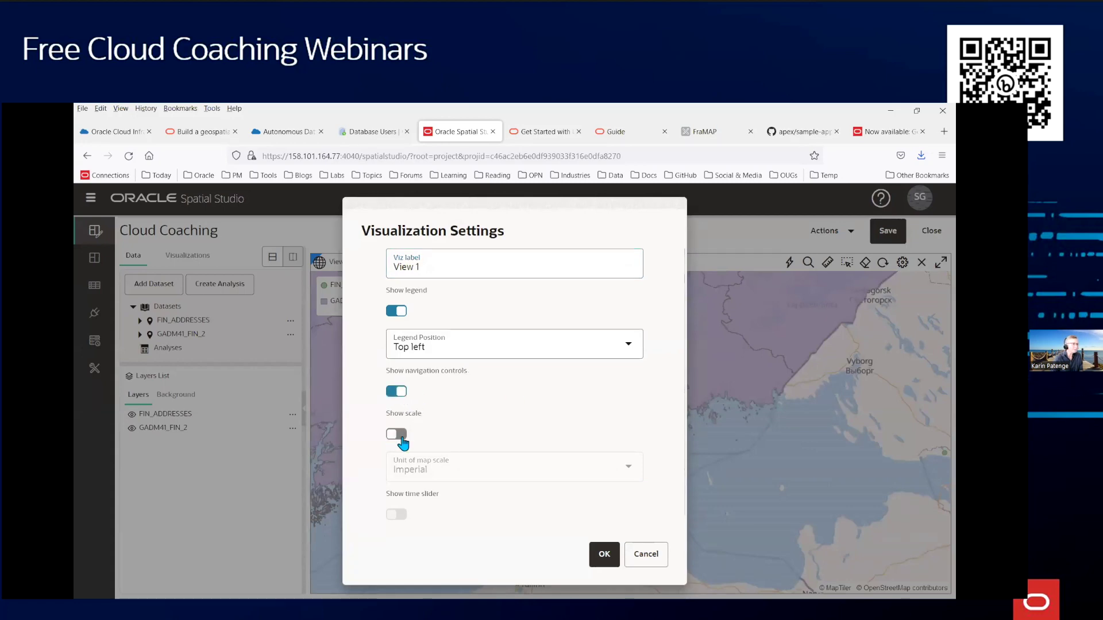
pyautogui.click(604, 555)
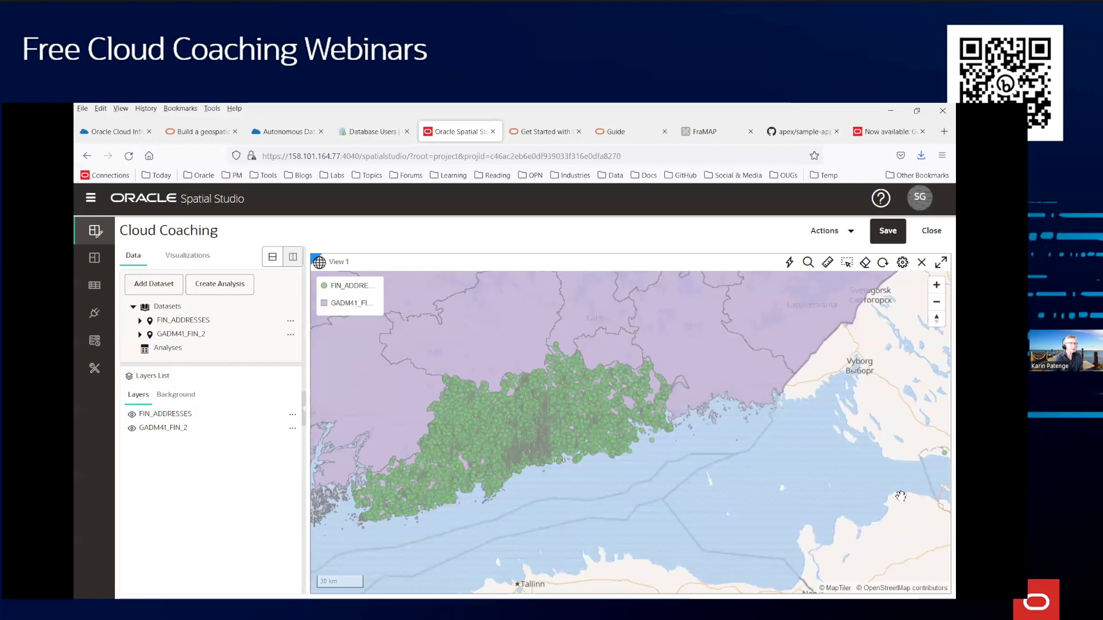
# Zoom out and pan the map so all of Finland is visible
pyautogui.click(936, 302)
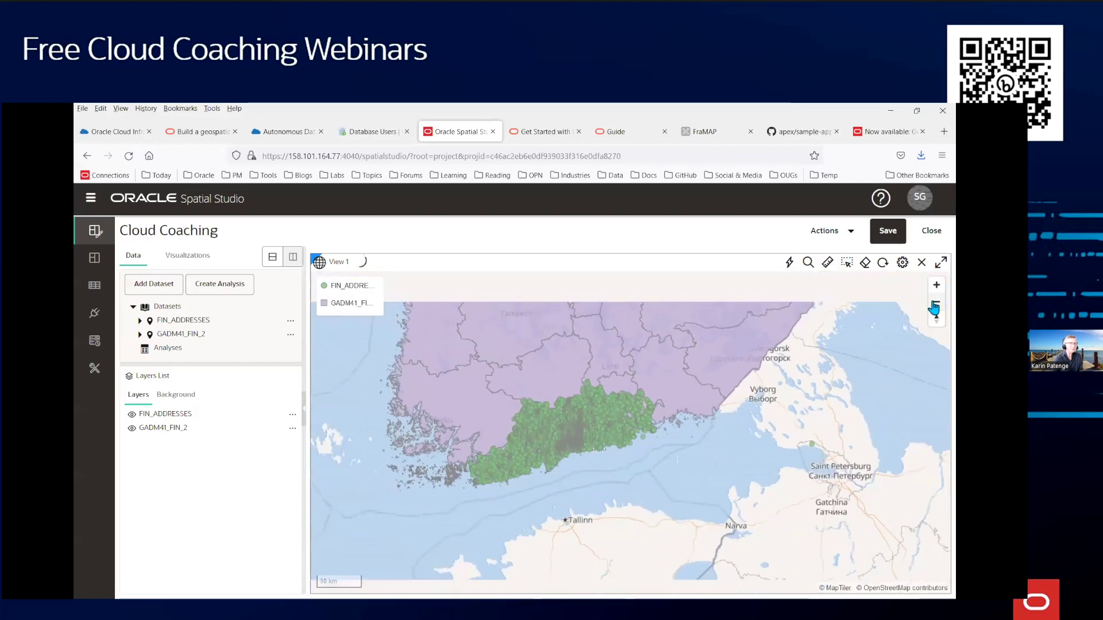
pyautogui.moveTo(711, 424); pyautogui.dragTo(688, 521)
pyautogui.moveTo(702, 472); pyautogui.dragTo(696, 463)
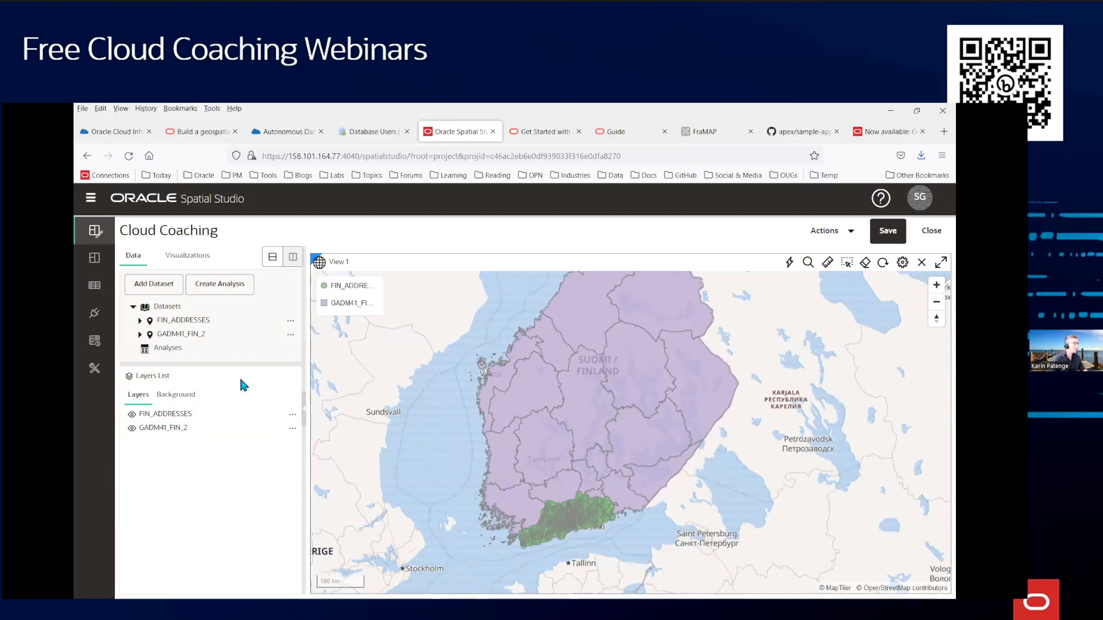
# Run an attribute filter on FIN_ADDRESSES keeping HOUSE_NUMBER equals 1, in the background
pyautogui.click(289, 416)
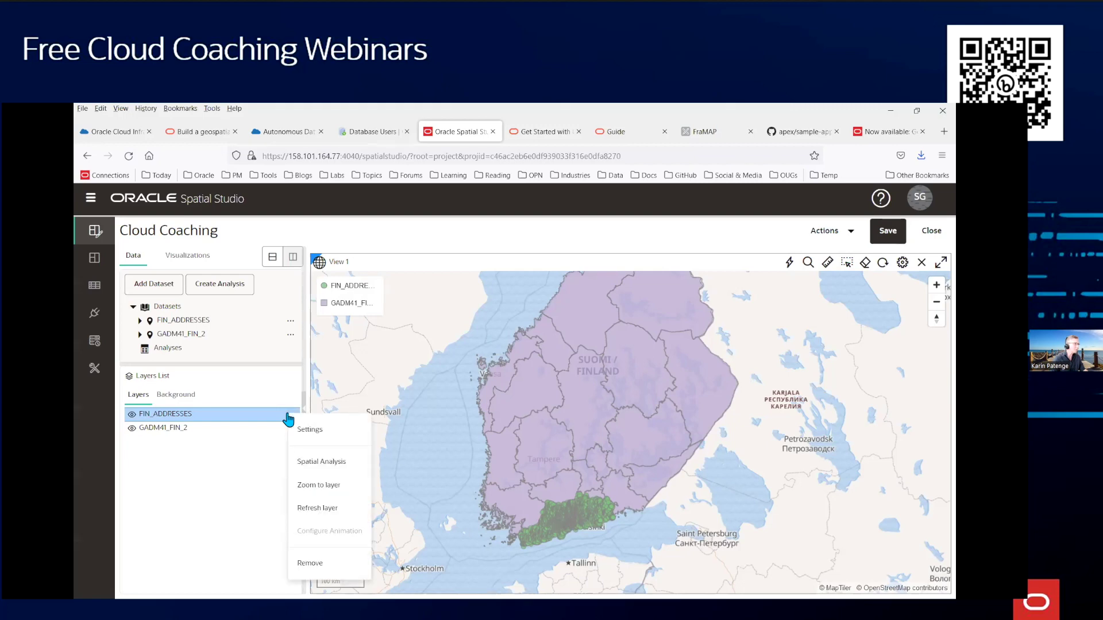
pyautogui.click(316, 462)
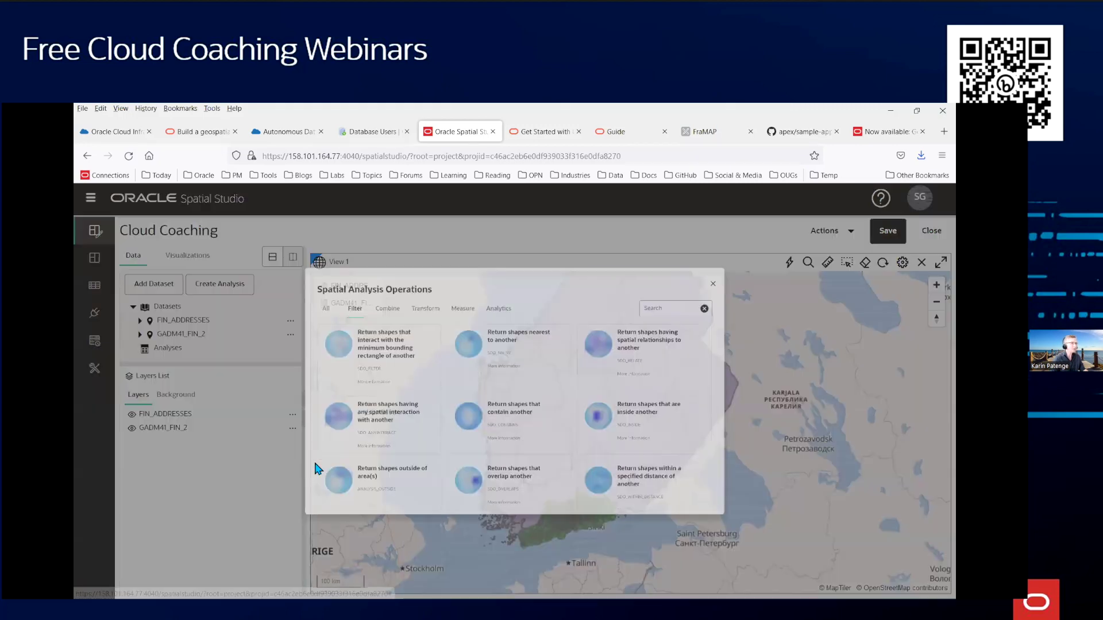
pyautogui.scroll(-3, 367, 485)
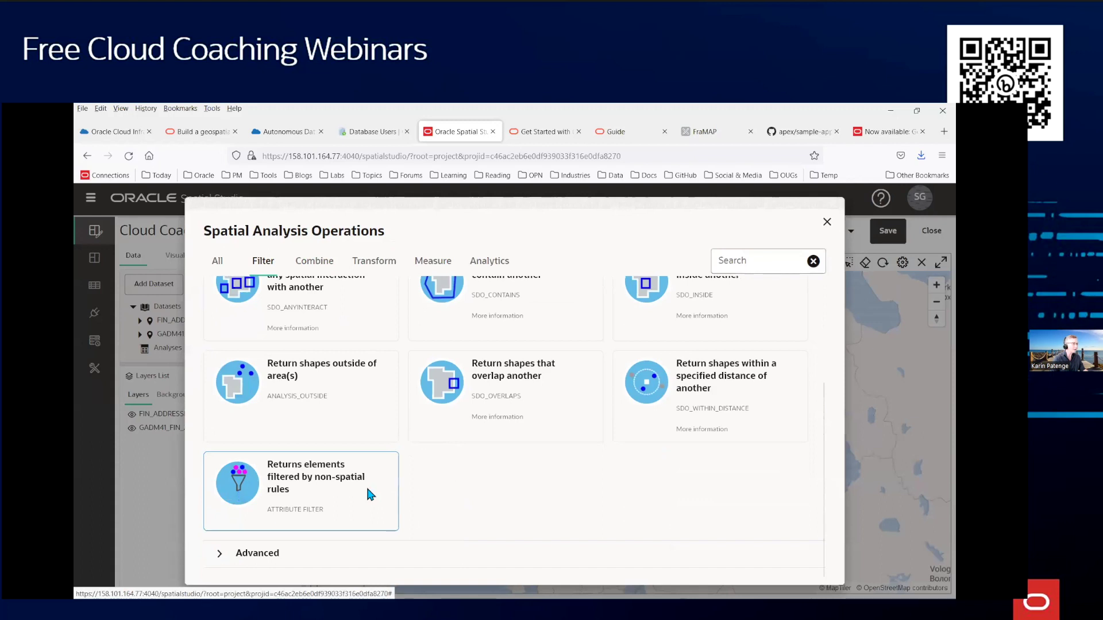
pyautogui.click(366, 485)
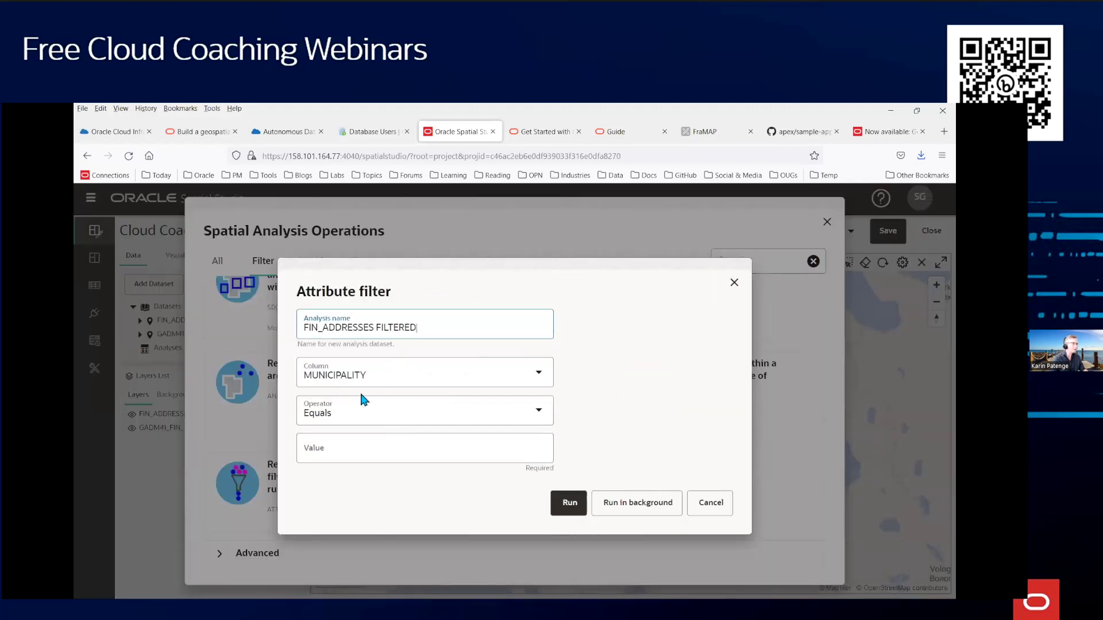
pyautogui.click(353, 373)
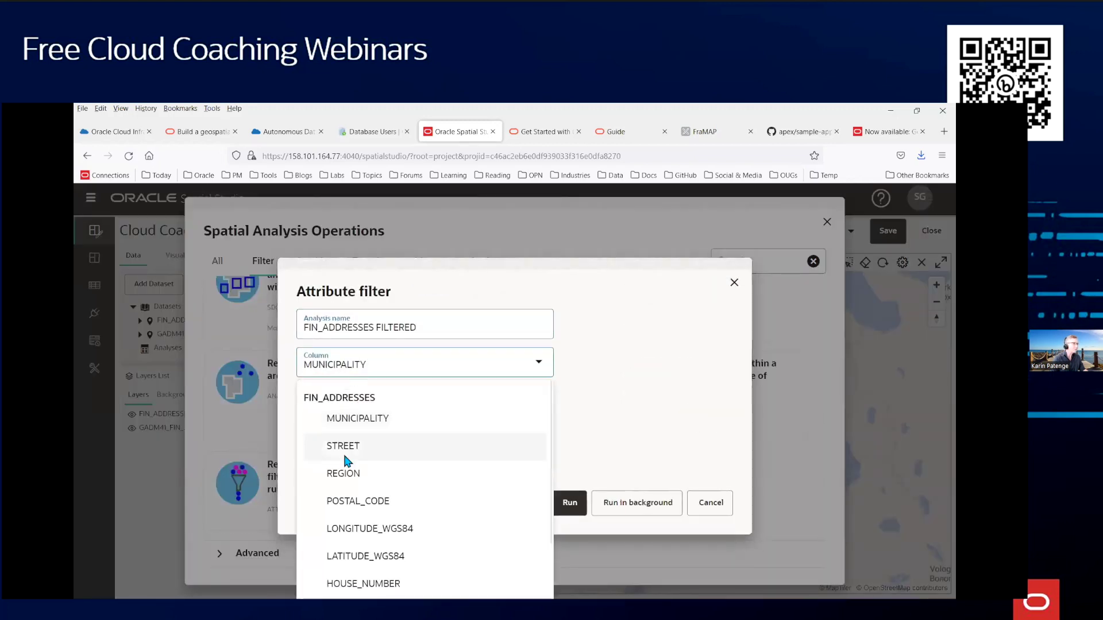
pyautogui.scroll(-3, 354, 492)
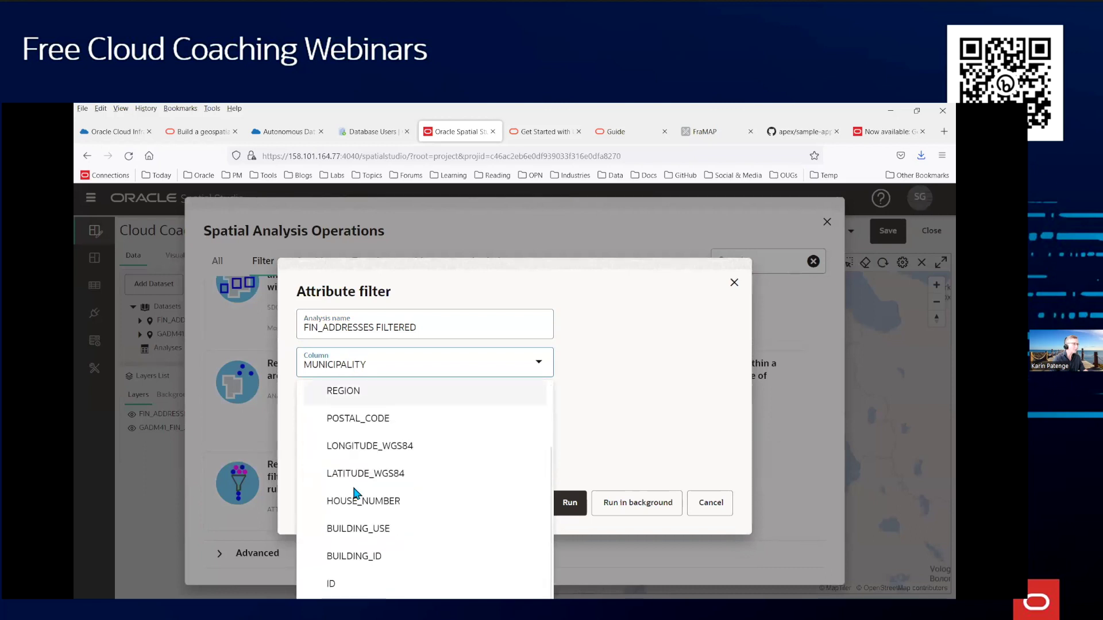
pyautogui.click(361, 528)
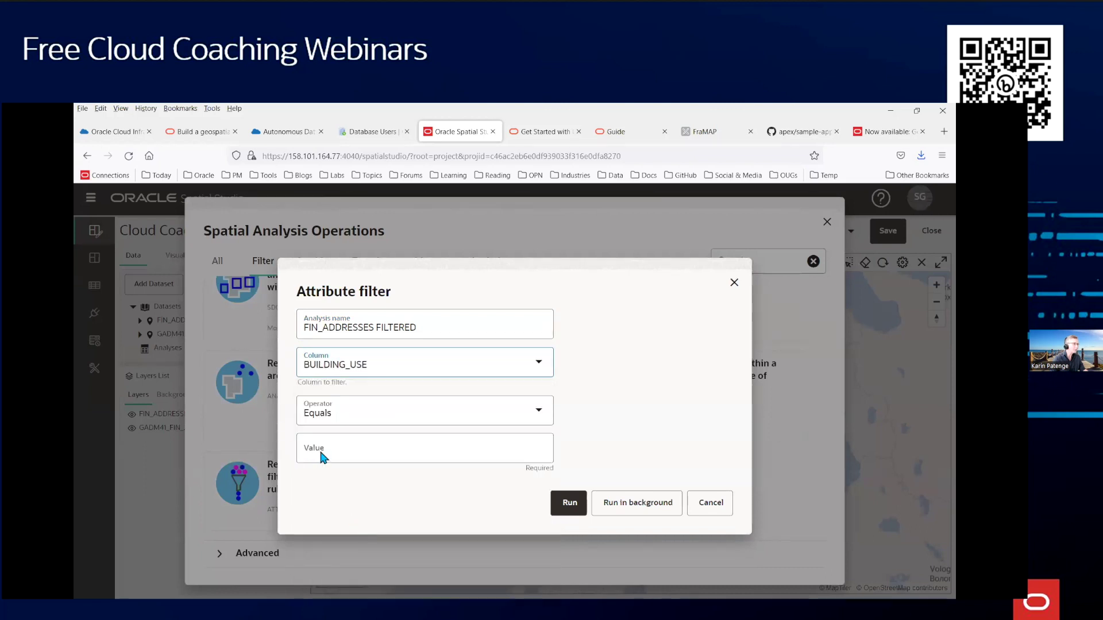
pyautogui.click(340, 364)
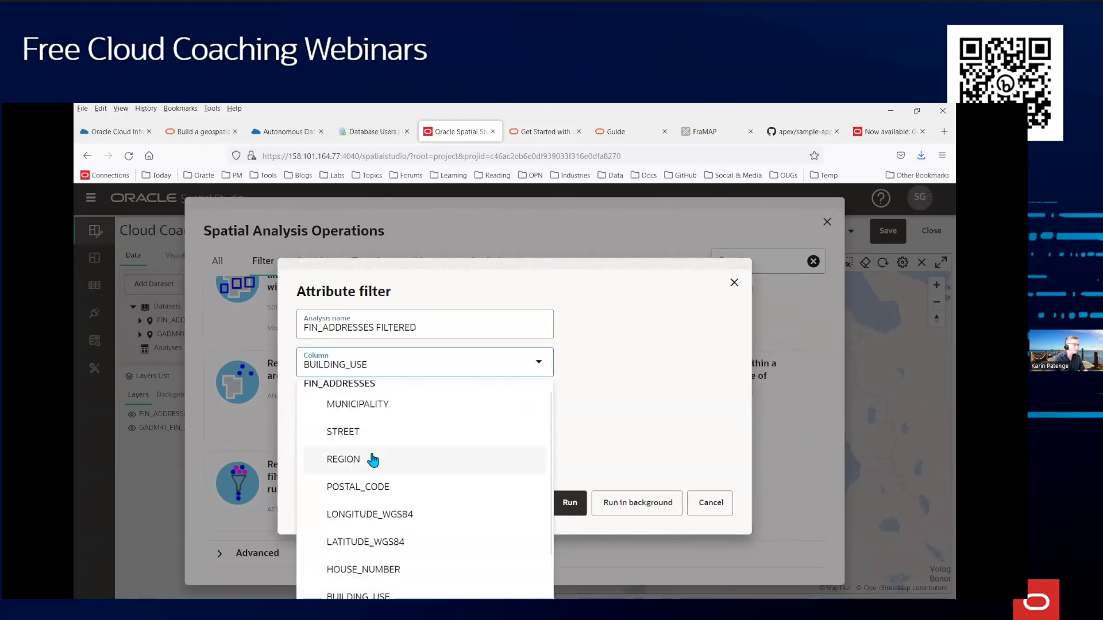
pyautogui.scroll(-2, 369, 458)
pyautogui.click(368, 502)
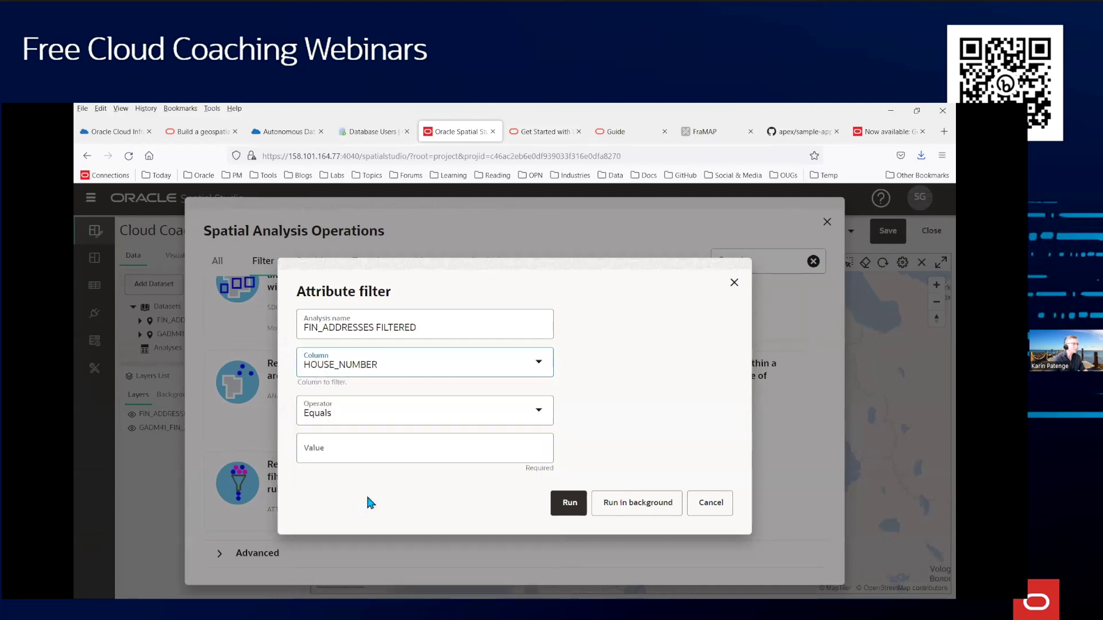
pyautogui.tripleClick(340, 449)
pyautogui.click(341, 440)
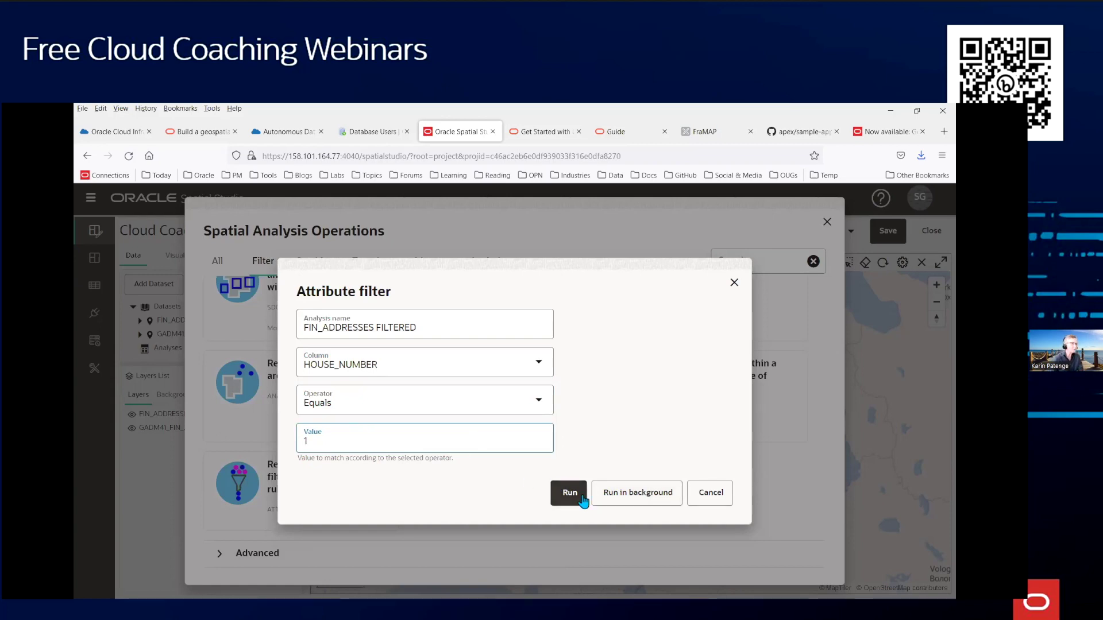
pyautogui.click(626, 500)
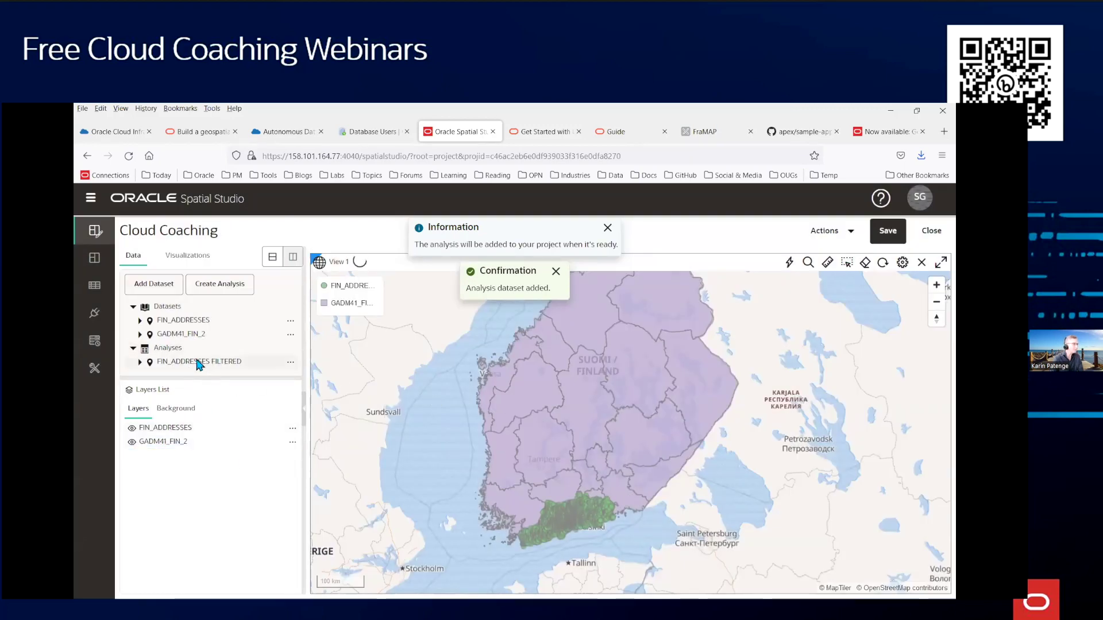
# Hide FIN_ADDRESSES and put the FIN_ADDRESSES FILTERED result on the map near Helsinki
pyautogui.click(131, 428)
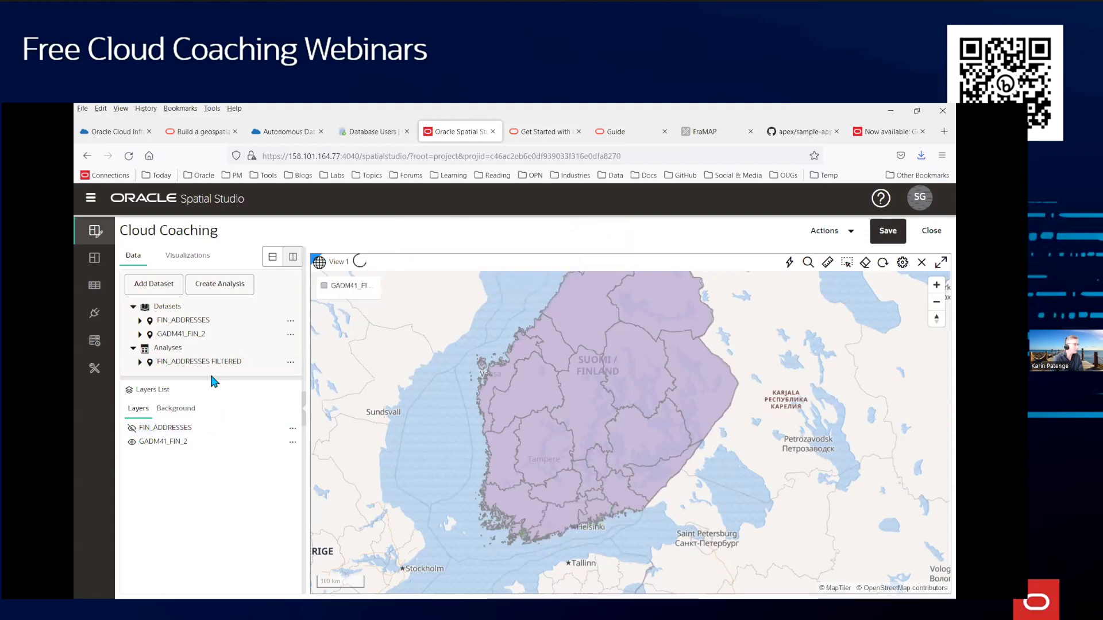
pyautogui.moveTo(208, 359); pyautogui.dragTo(600, 424)
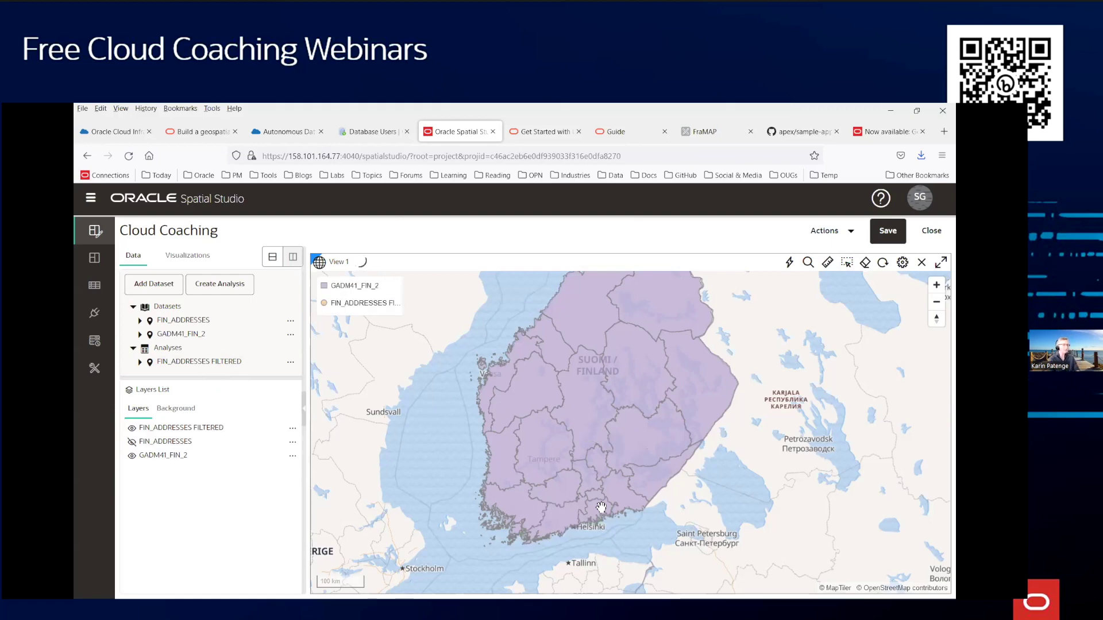
pyautogui.scroll(1, 600, 508)
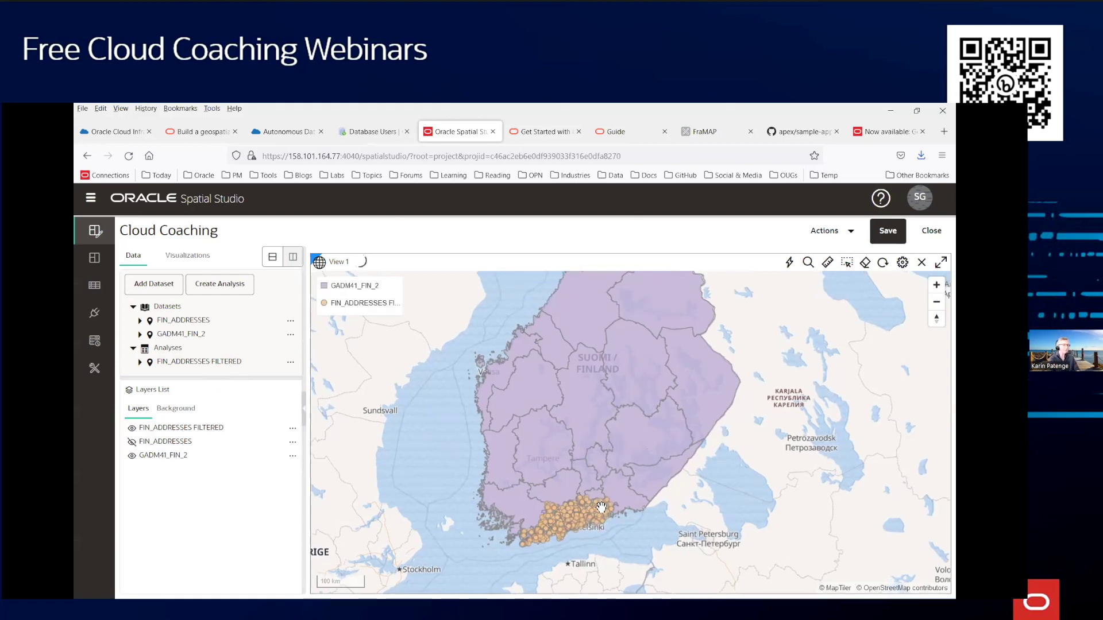
pyautogui.click(937, 285)
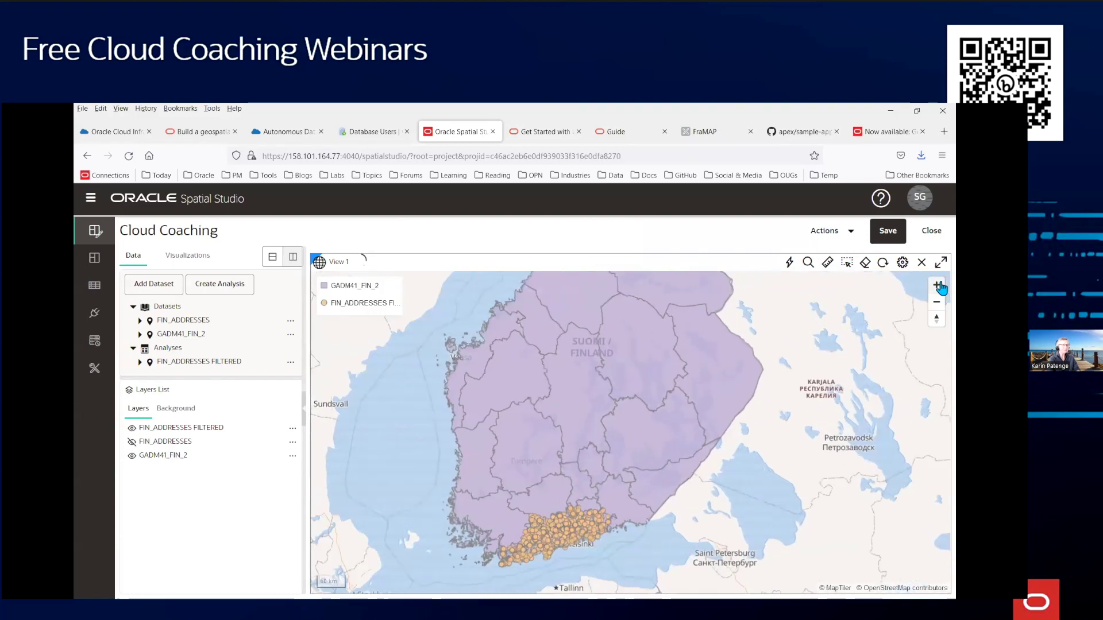
pyautogui.moveTo(771, 438); pyautogui.dragTo(835, 304)
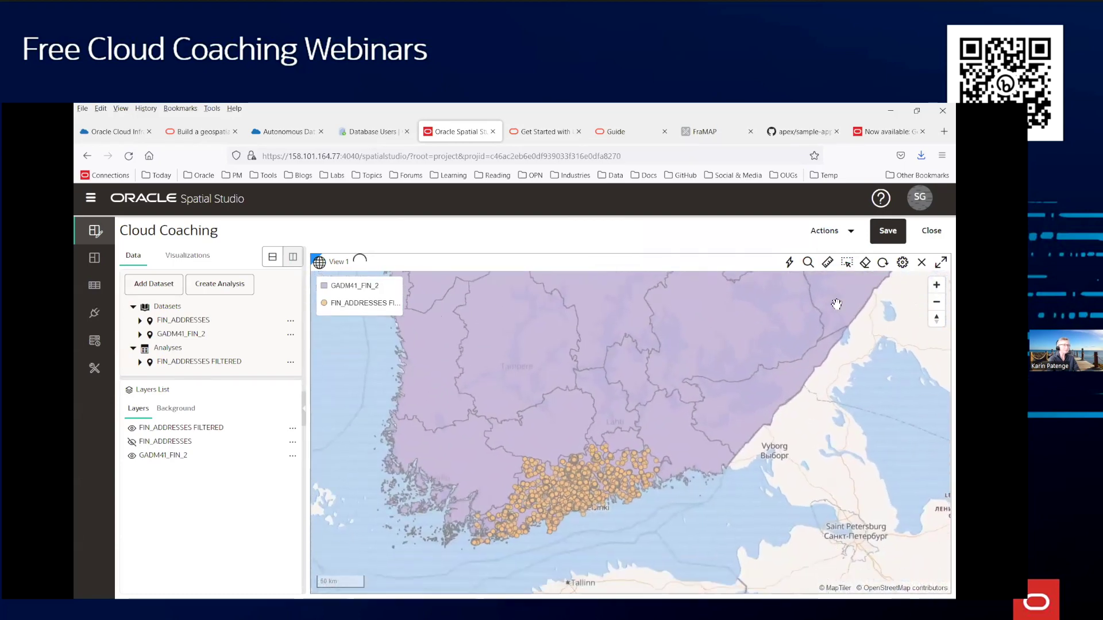
# Switch the FIN_ADDRESSES FILTERED layer settings to the Interaction section
pyautogui.click(293, 429)
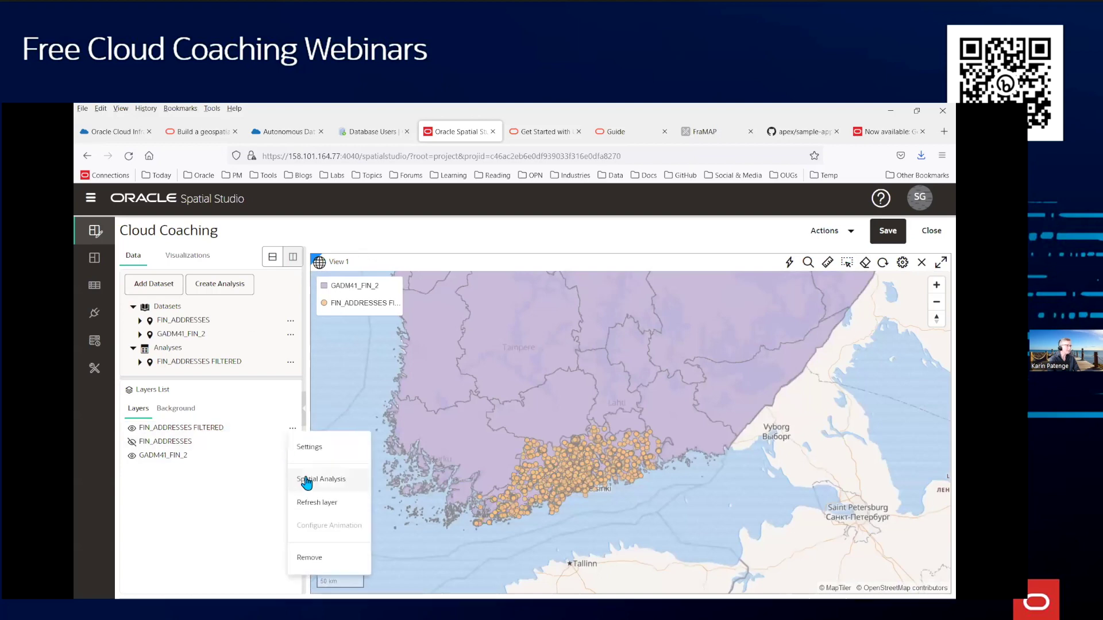
pyautogui.click(309, 454)
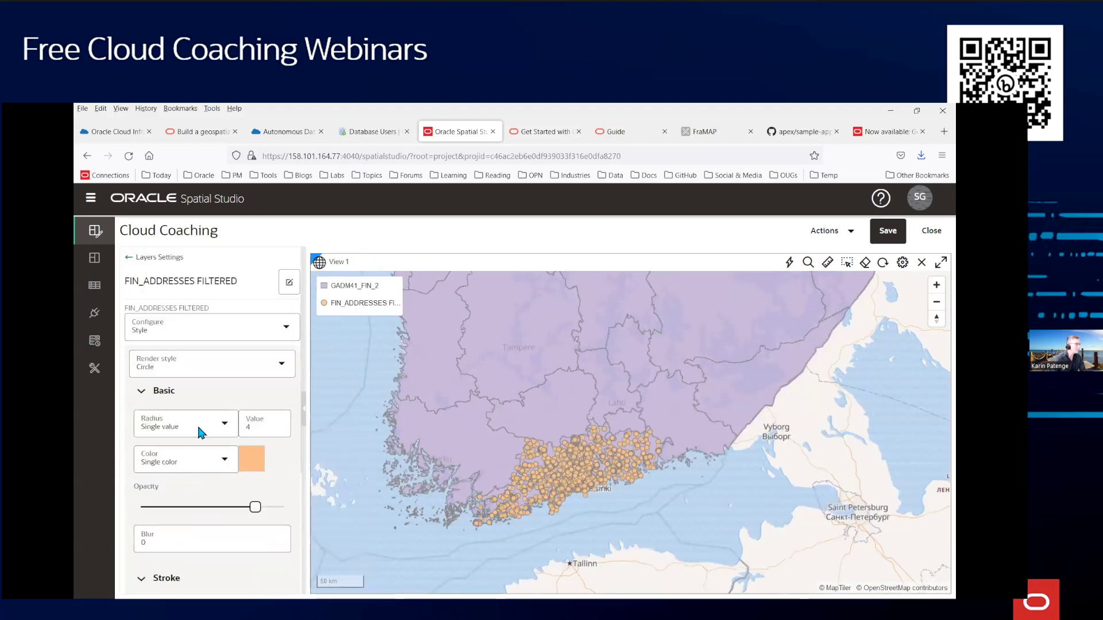
pyautogui.scroll(-3, 199, 474)
pyautogui.scroll(3, 198, 474)
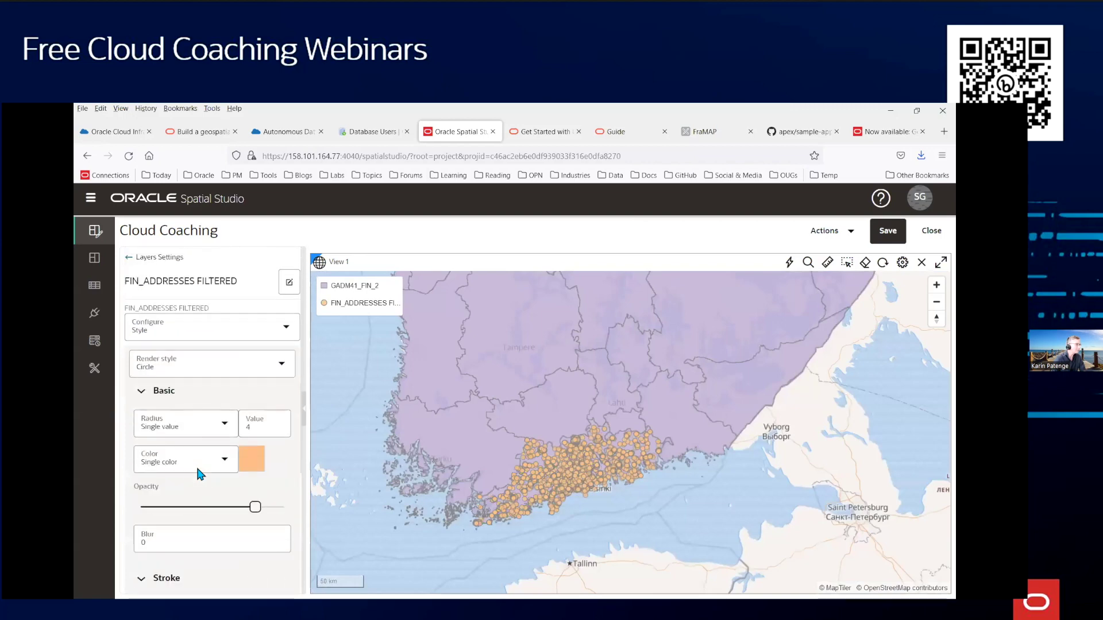
pyautogui.click(182, 327)
pyautogui.click(165, 382)
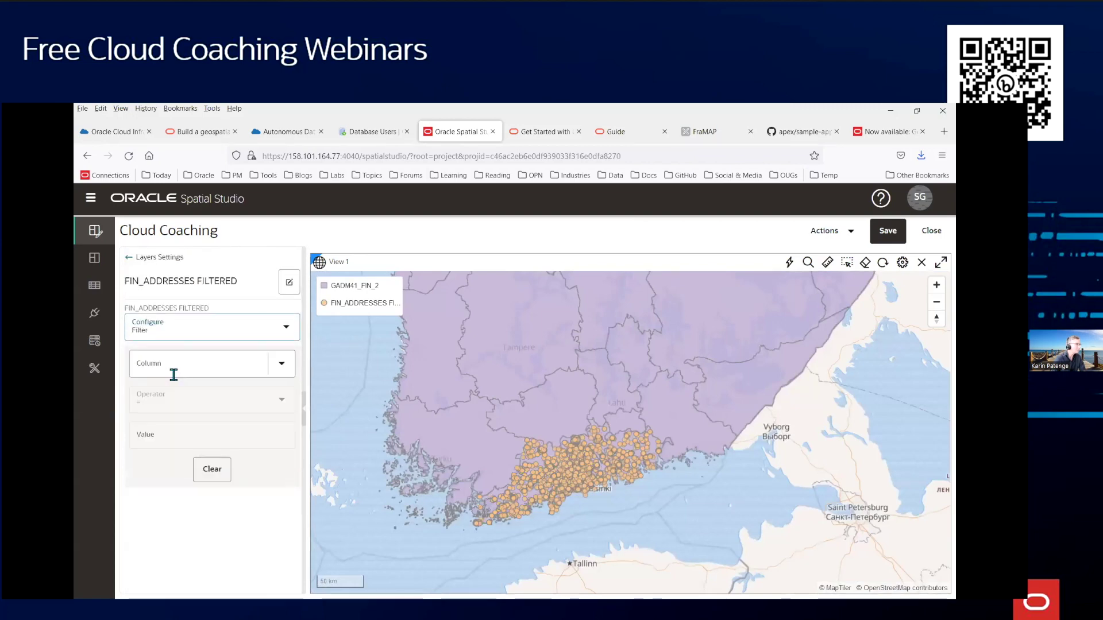
pyautogui.click(184, 323)
pyautogui.click(178, 400)
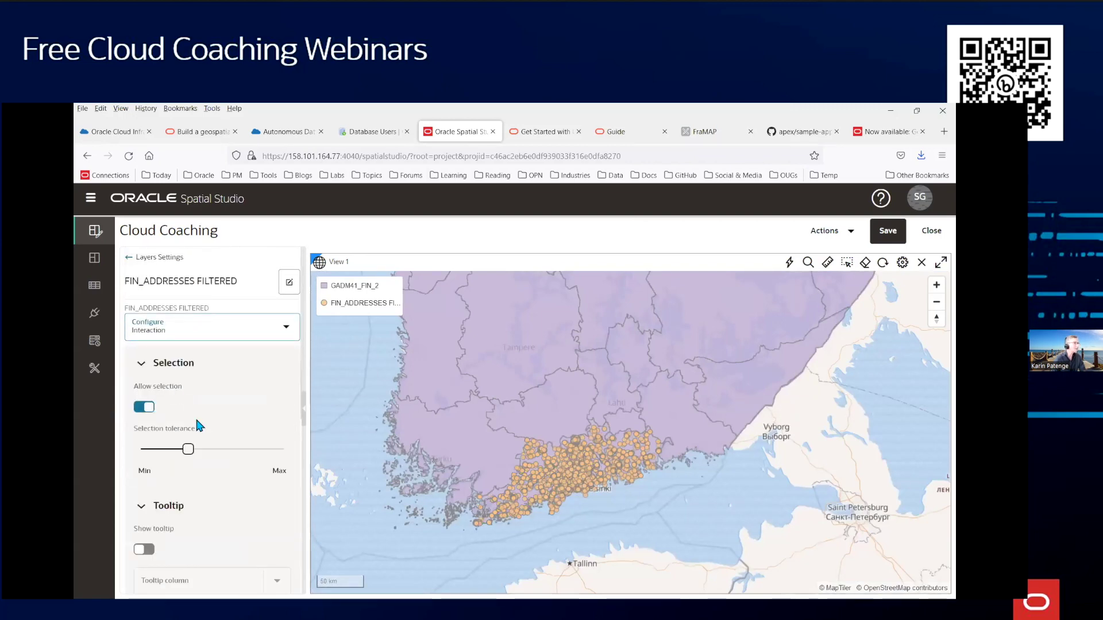
# Enable the info window showing STREET, HOUSE_NUMBER and BUILDING_USE columns
pyautogui.scroll(-5, 221, 453)
pyautogui.click(151, 332)
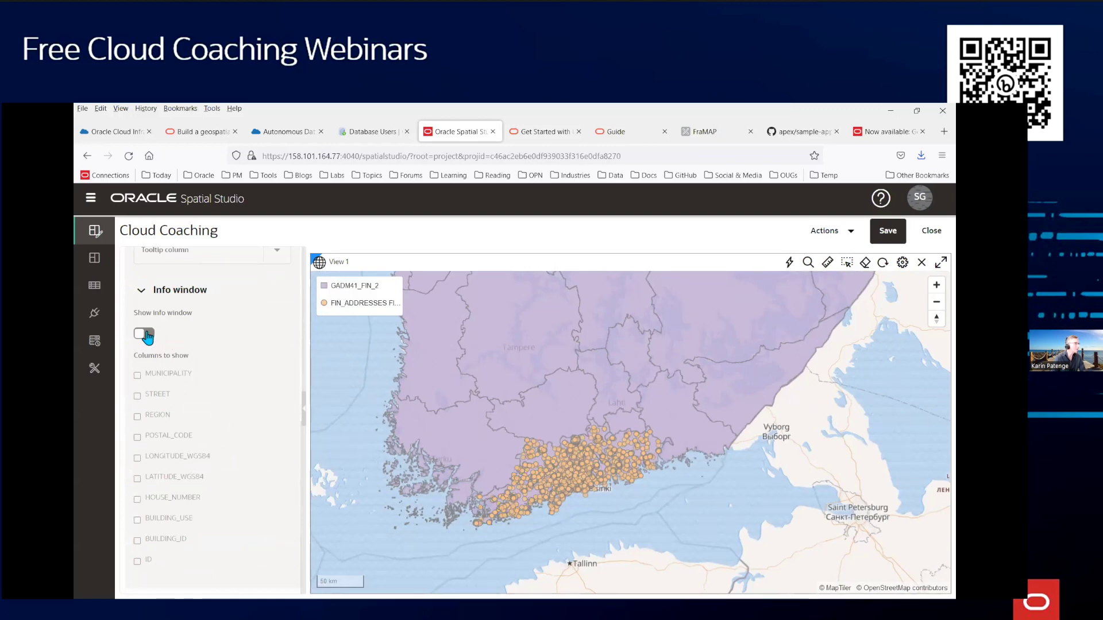
pyautogui.click(143, 400)
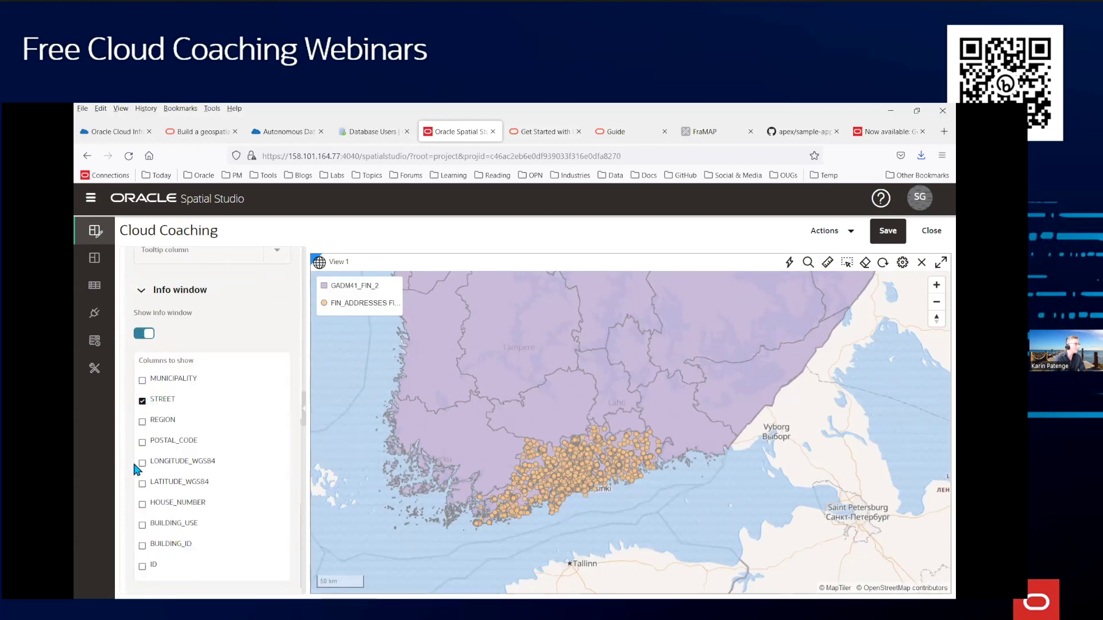
pyautogui.click(143, 503)
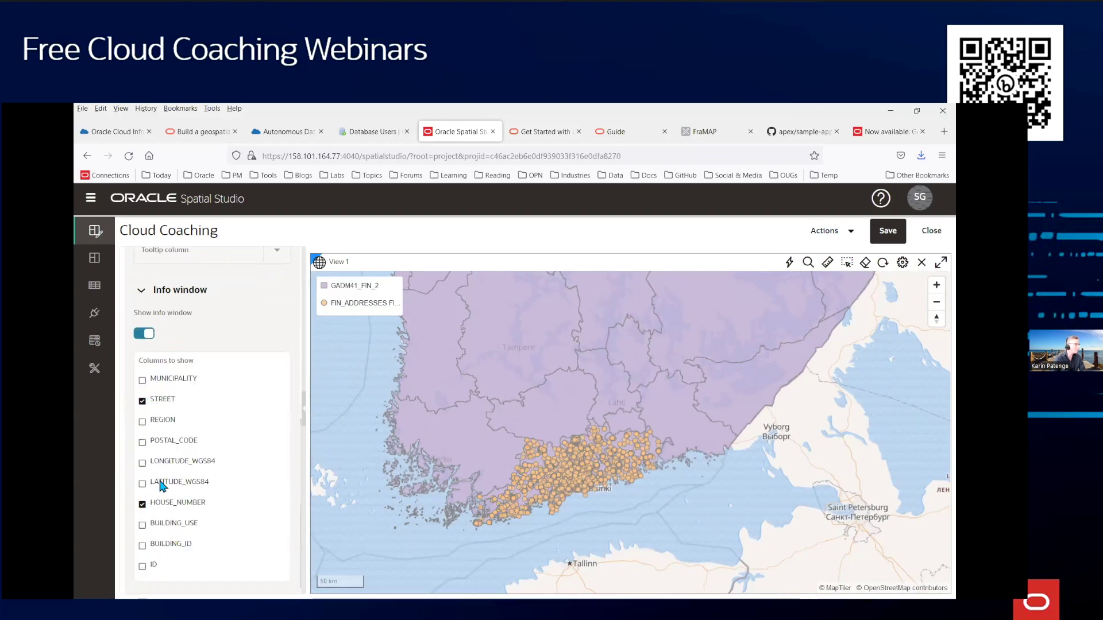
pyautogui.click(142, 525)
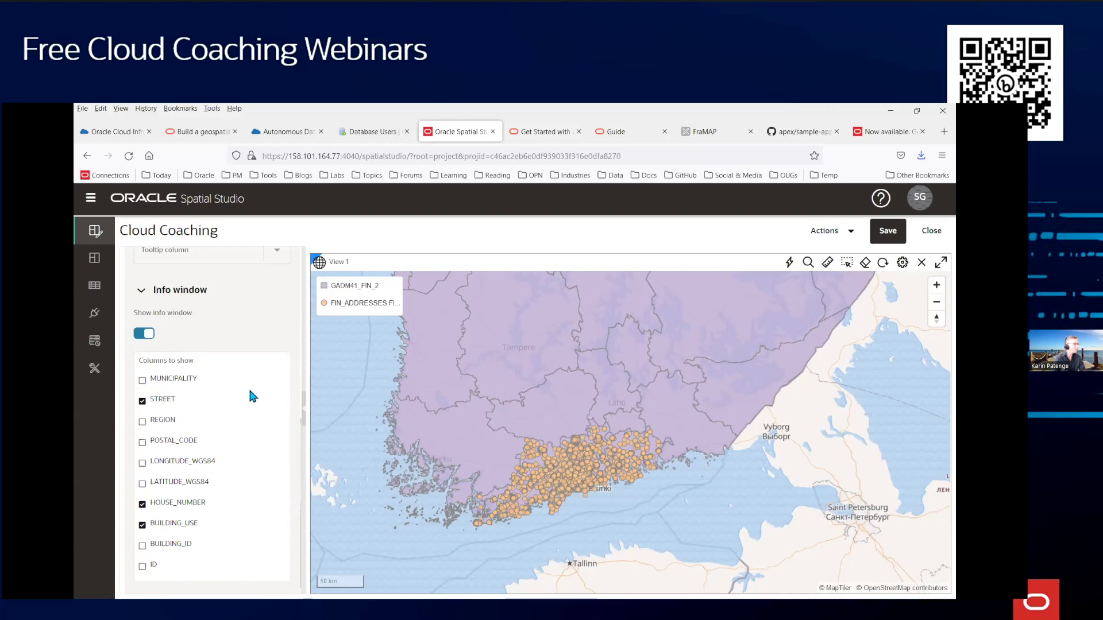
pyautogui.scroll(5, 248, 387)
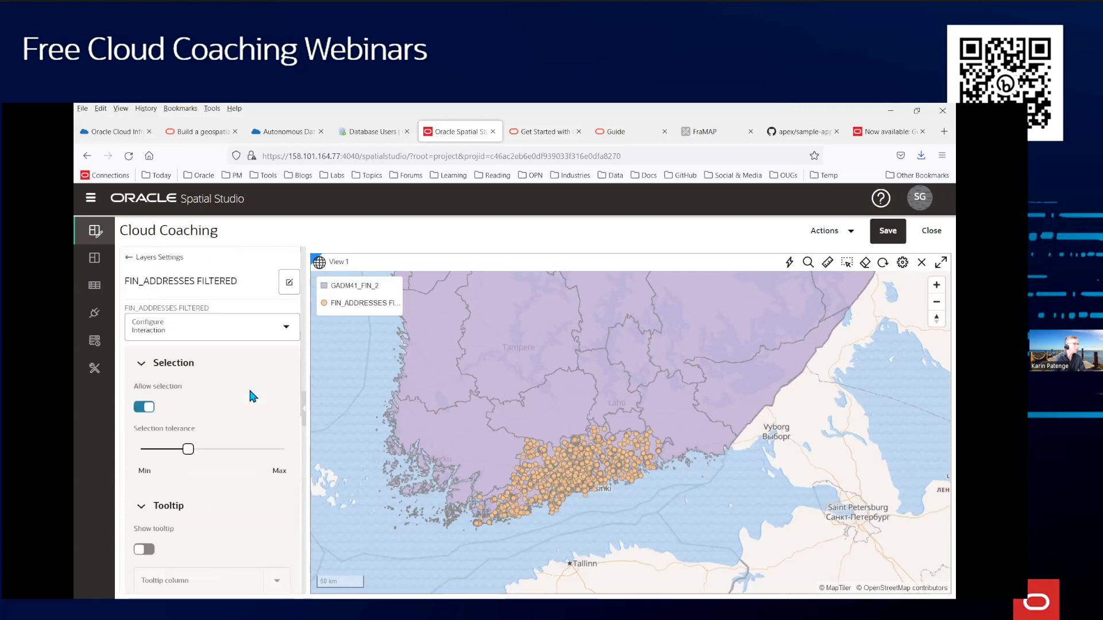
# Check info windows on three address points, then close the popup and return to the layers overview
pyautogui.click(630, 448)
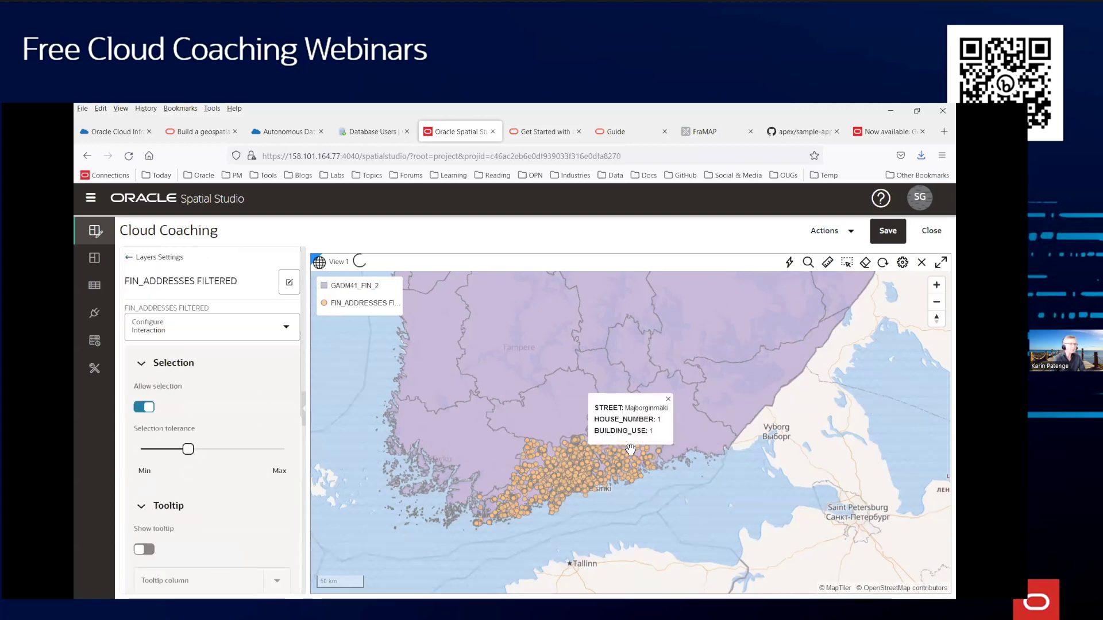
pyautogui.click(629, 475)
pyautogui.click(565, 483)
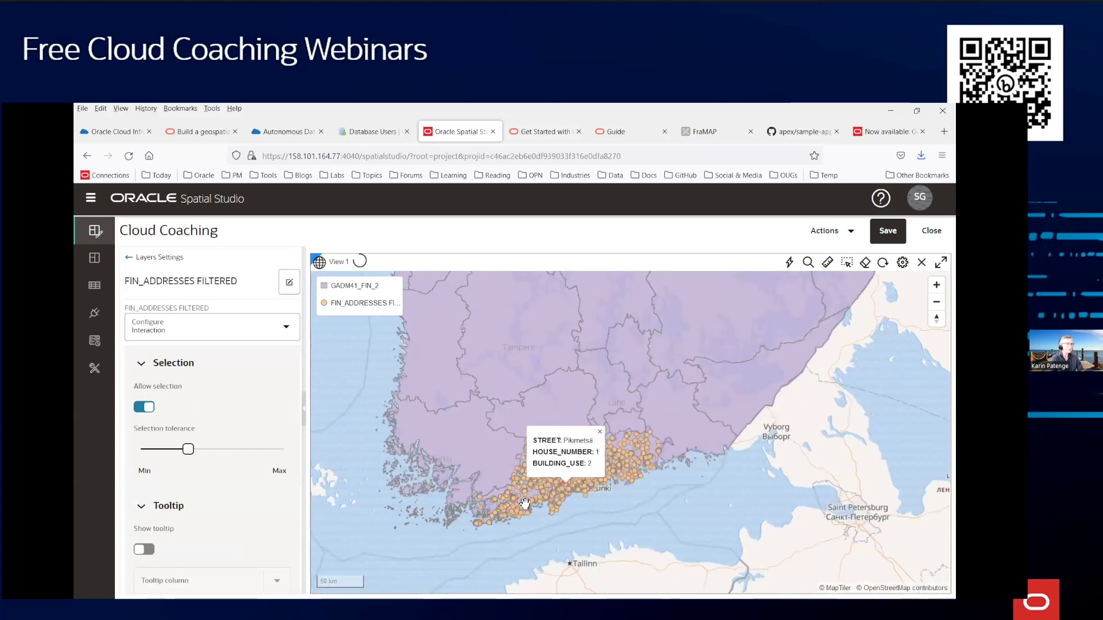
pyautogui.click(598, 433)
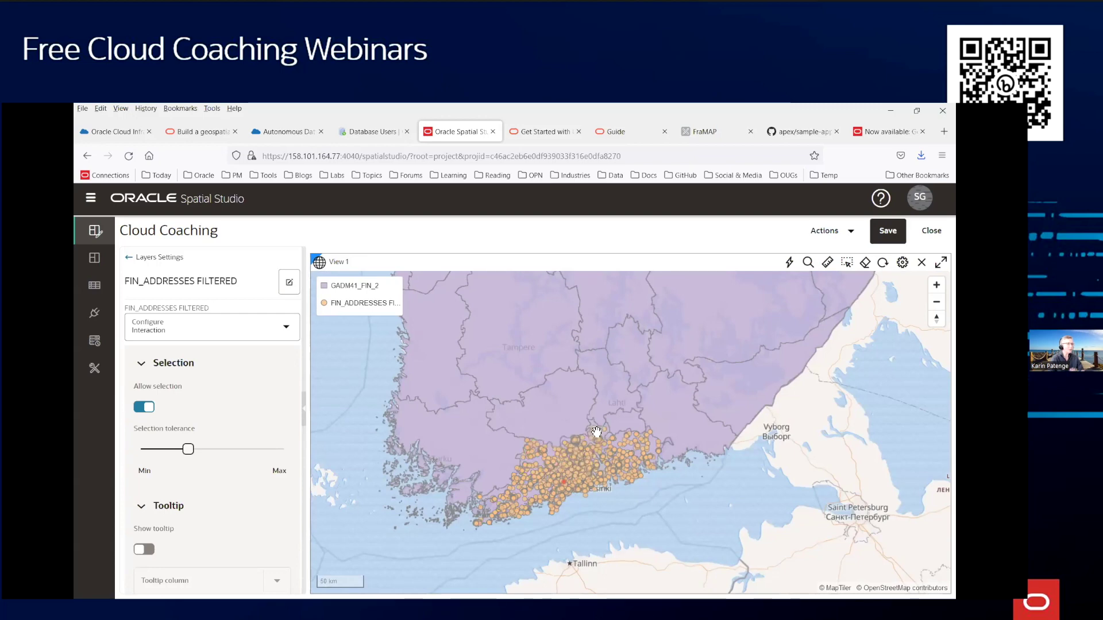
pyautogui.click(128, 259)
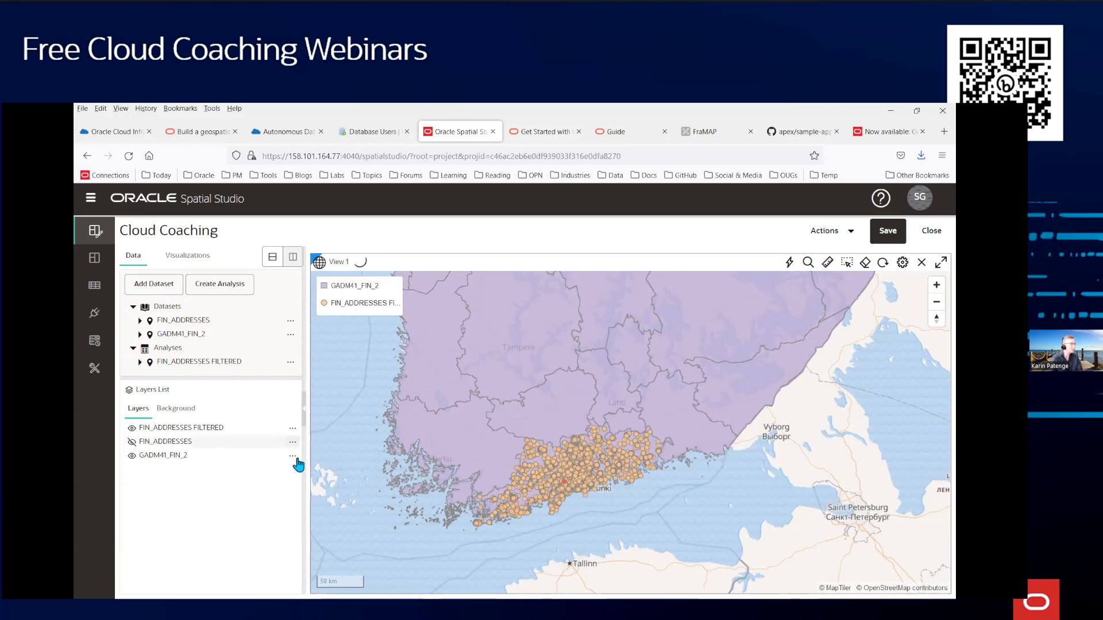
# Hide FIN_ADDRESSES FILTERED, select the Helsinki region, and open that layer's options menu
pyautogui.click(138, 432)
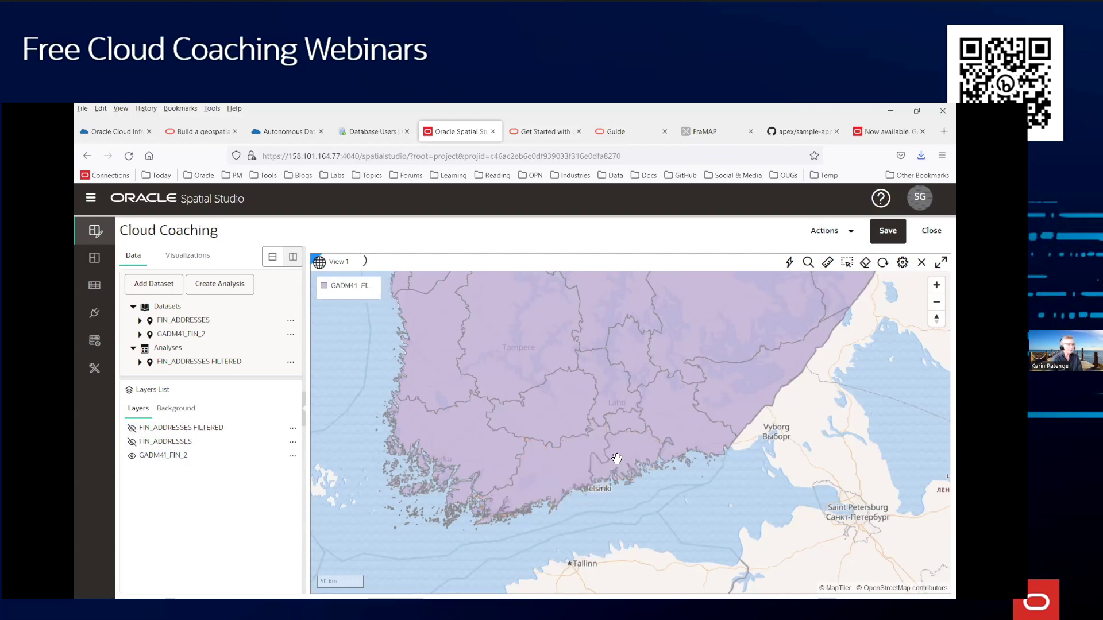
pyautogui.click(616, 459)
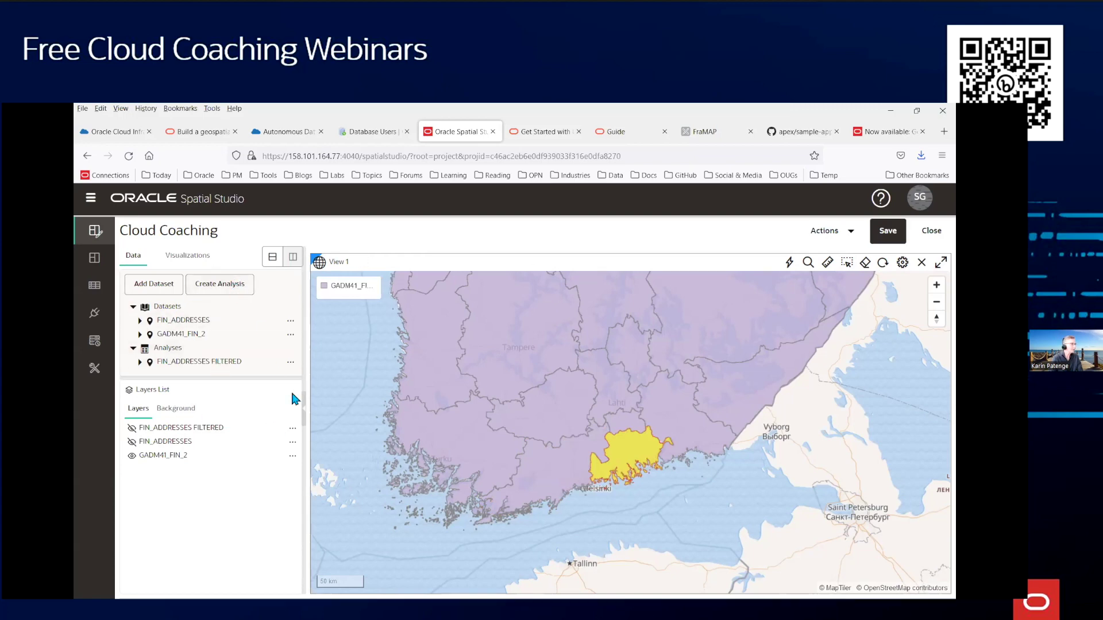
pyautogui.click(293, 429)
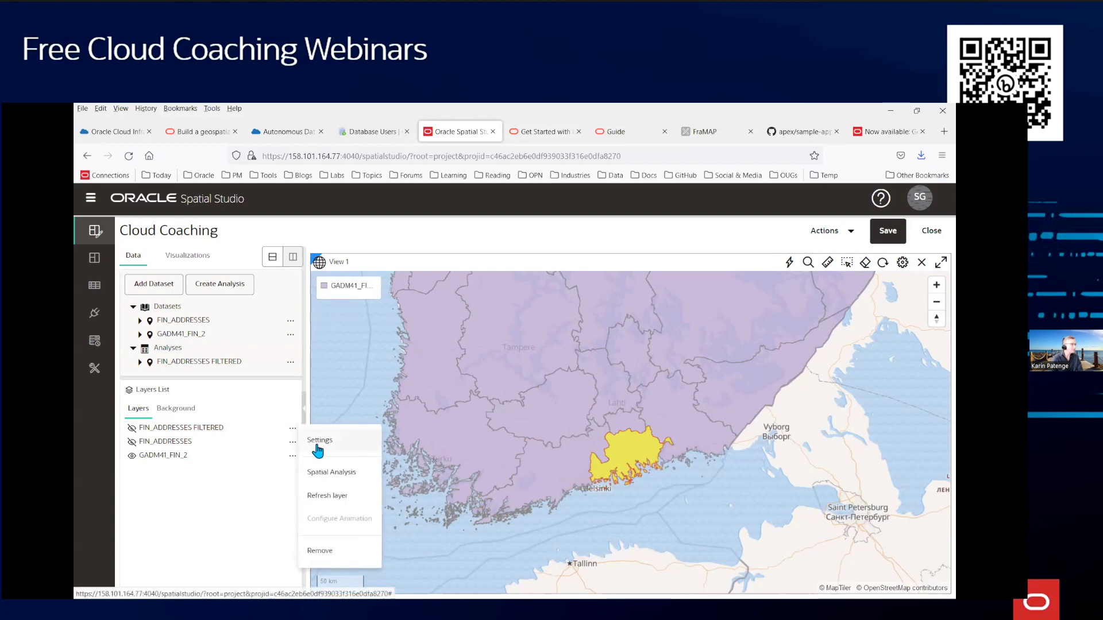
pyautogui.click(319, 440)
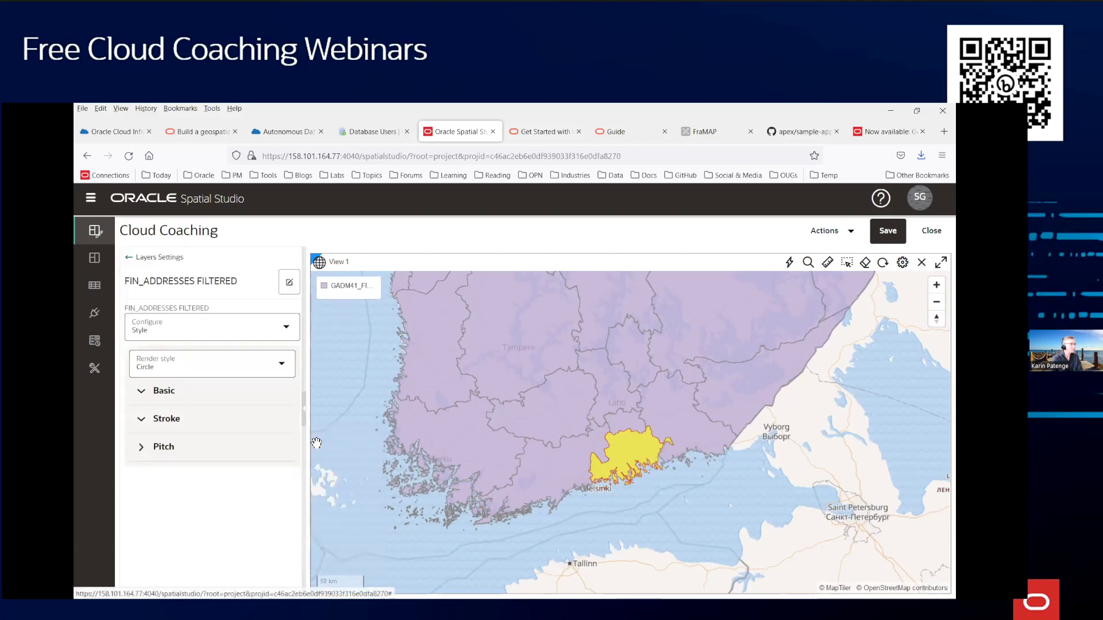
pyautogui.click(129, 258)
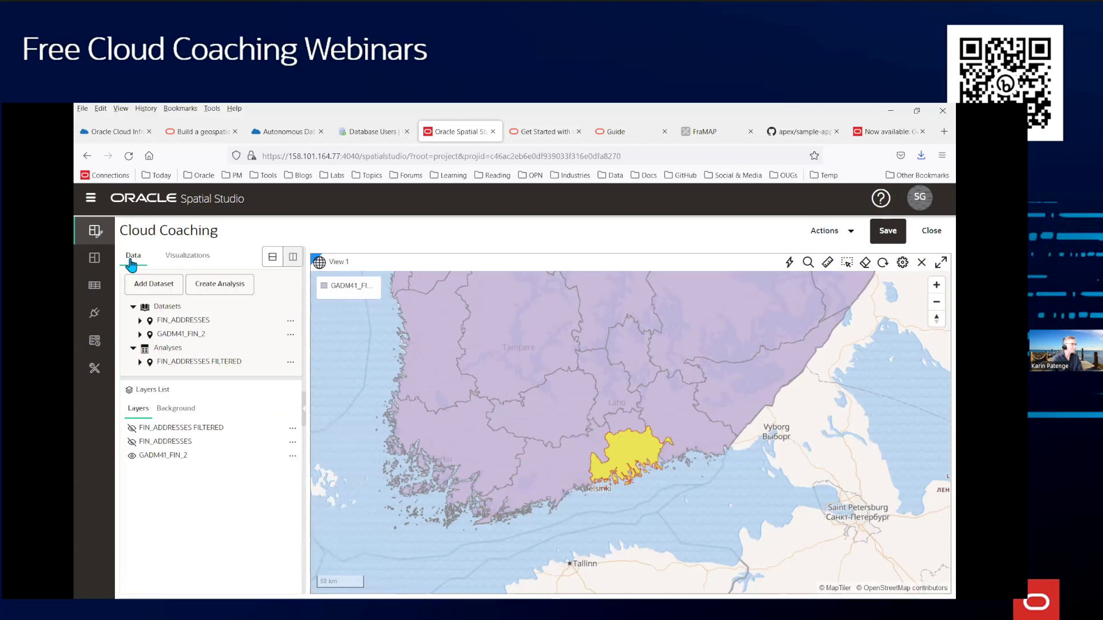
pyautogui.click(292, 430)
# Run an INSIDE analysis keeping FIN_ADDRESSES FILTERED points within the GADM41_FIN_2 filter layer
pyautogui.click(318, 480)
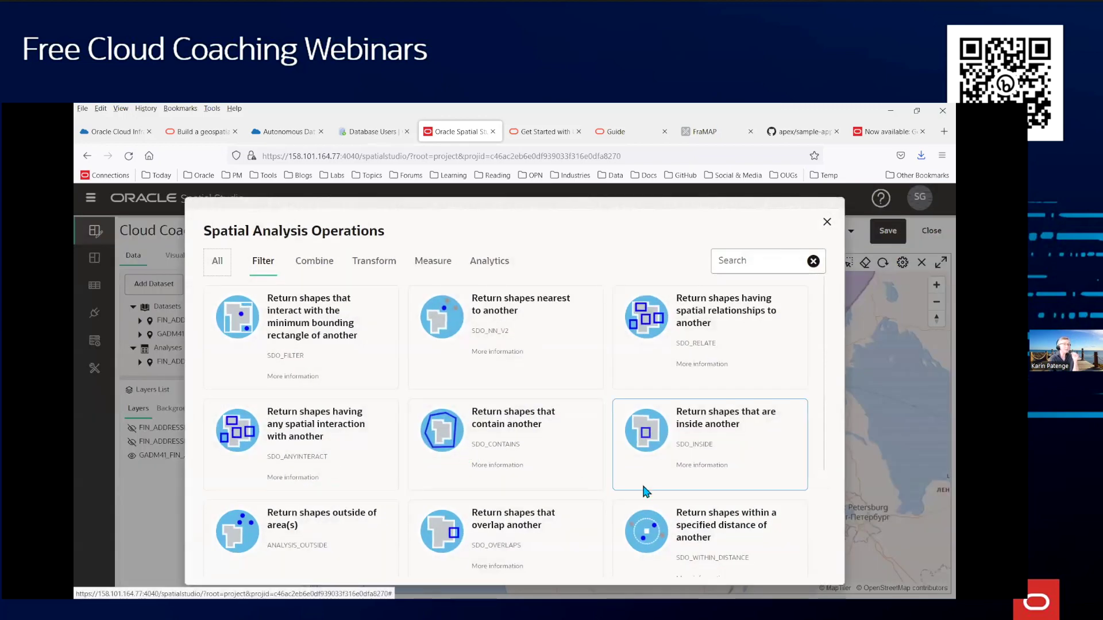
pyautogui.click(666, 456)
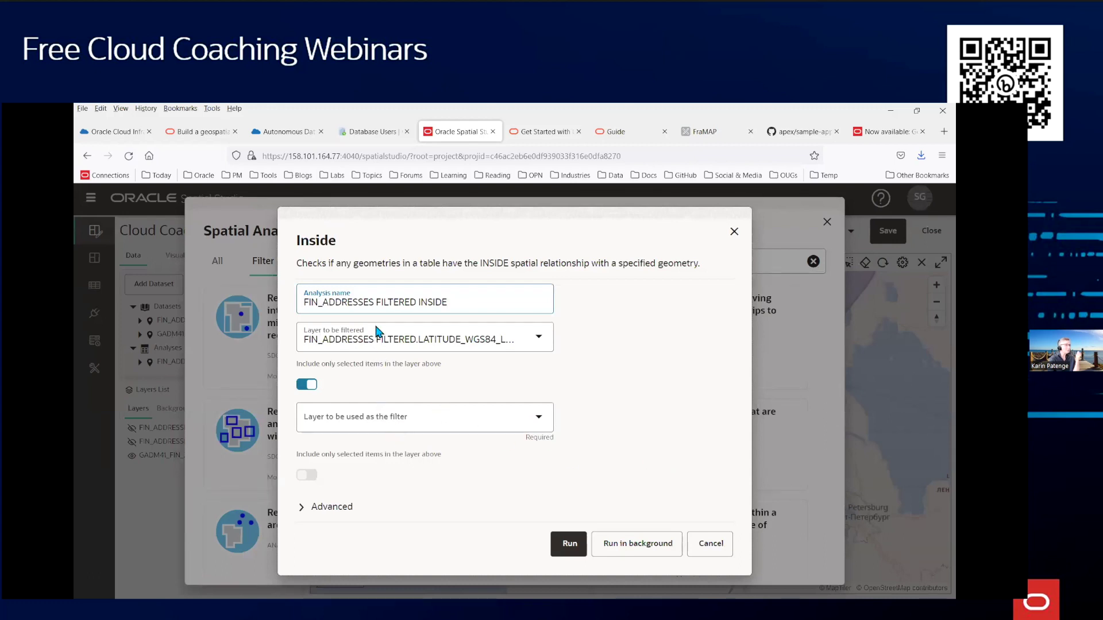
pyautogui.click(356, 421)
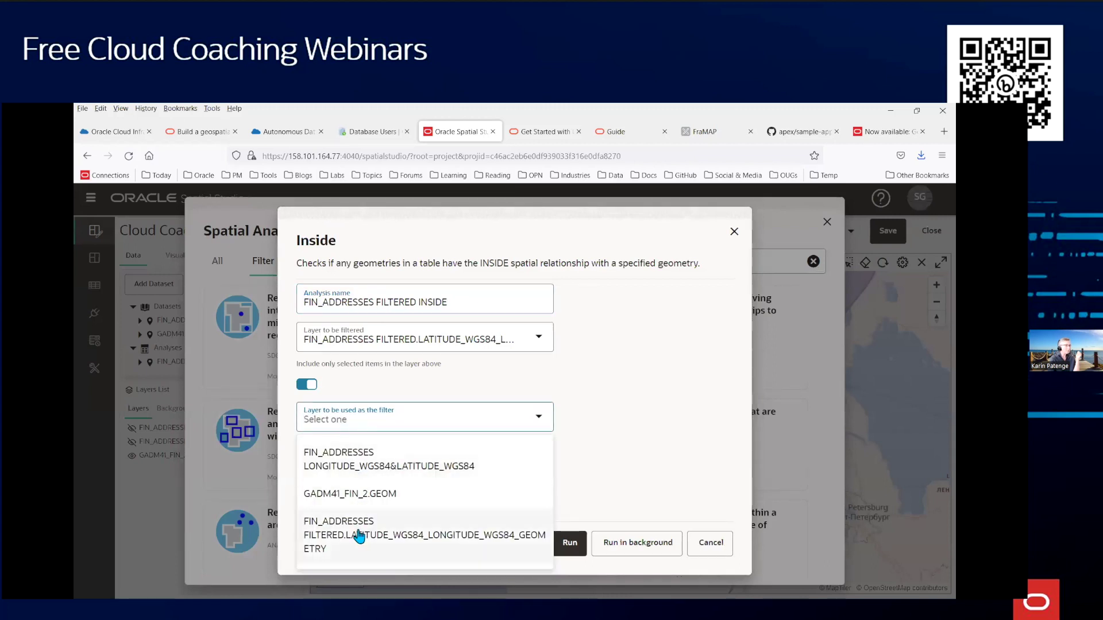
pyautogui.click(400, 339)
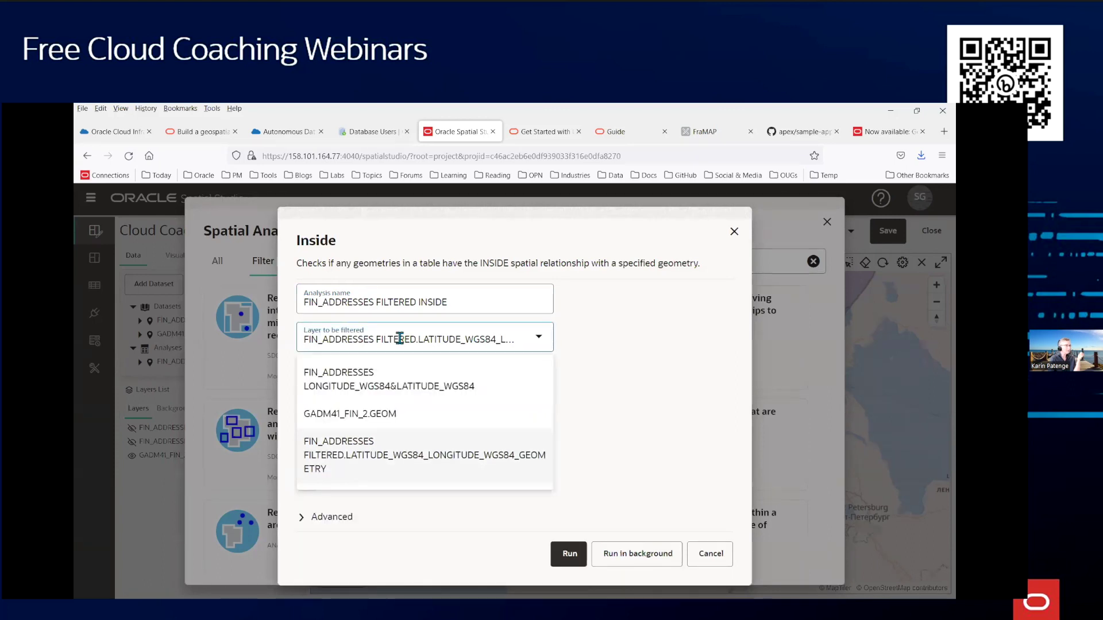
pyautogui.click(667, 432)
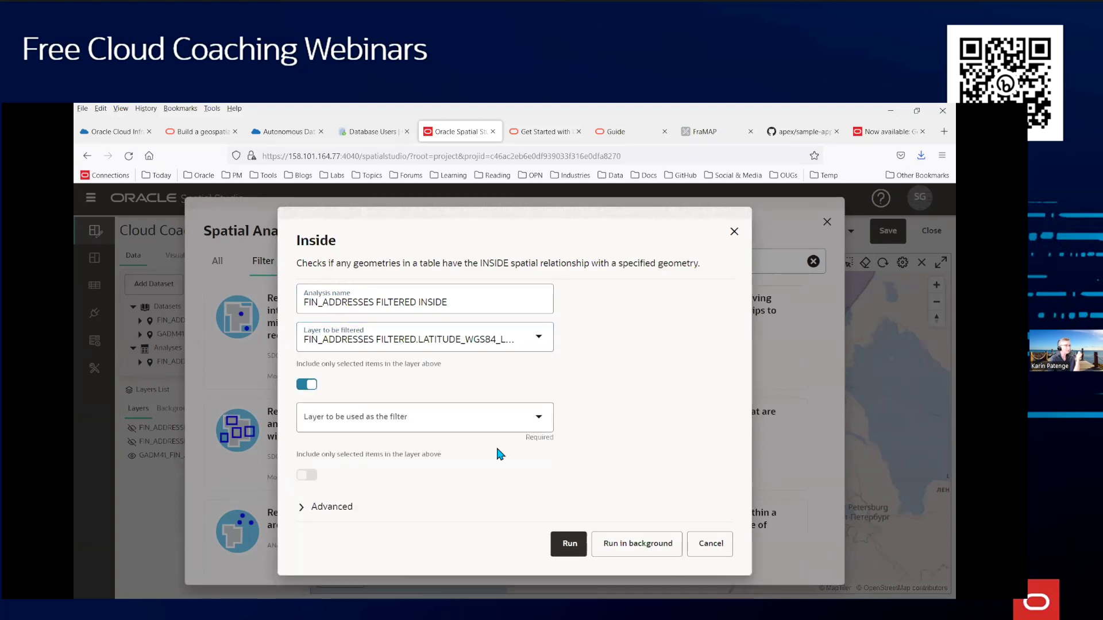
pyautogui.click(437, 425)
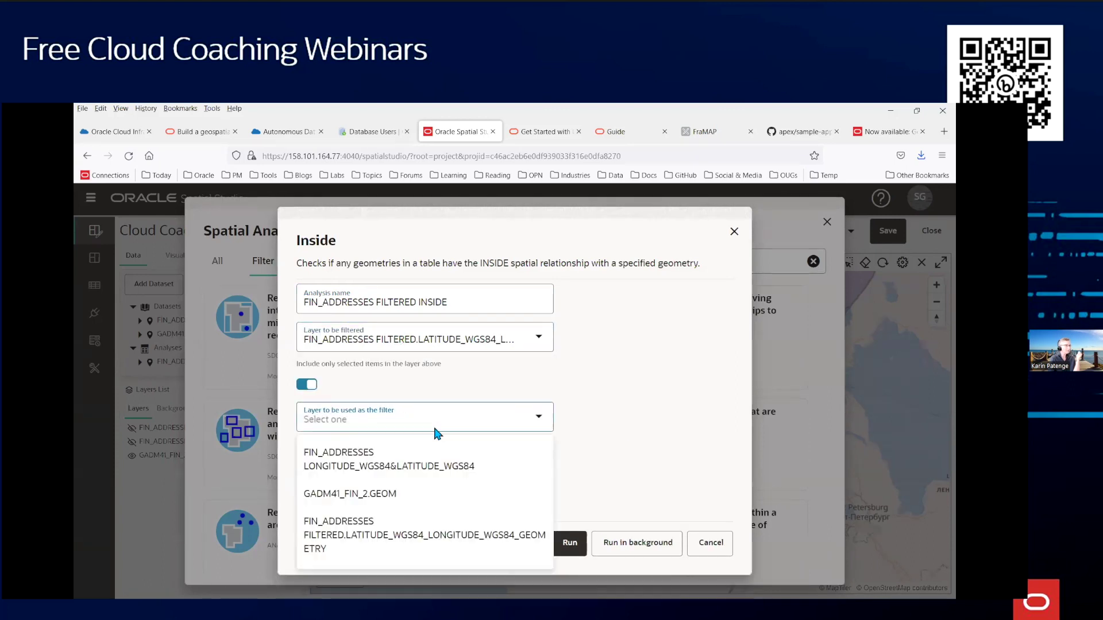
pyautogui.click(407, 499)
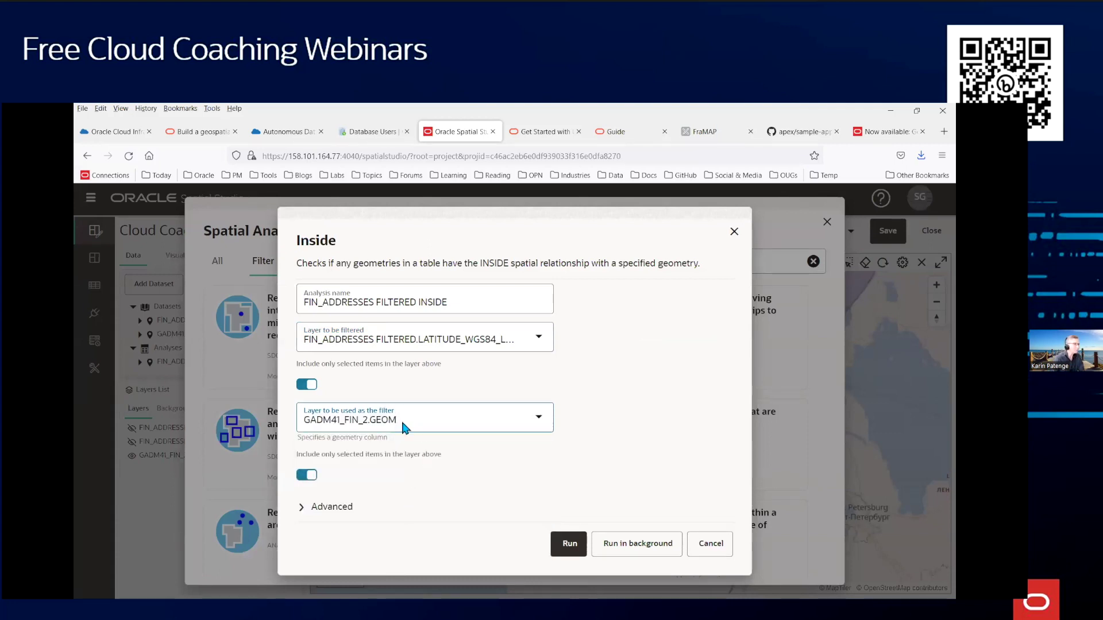
pyautogui.click(303, 386)
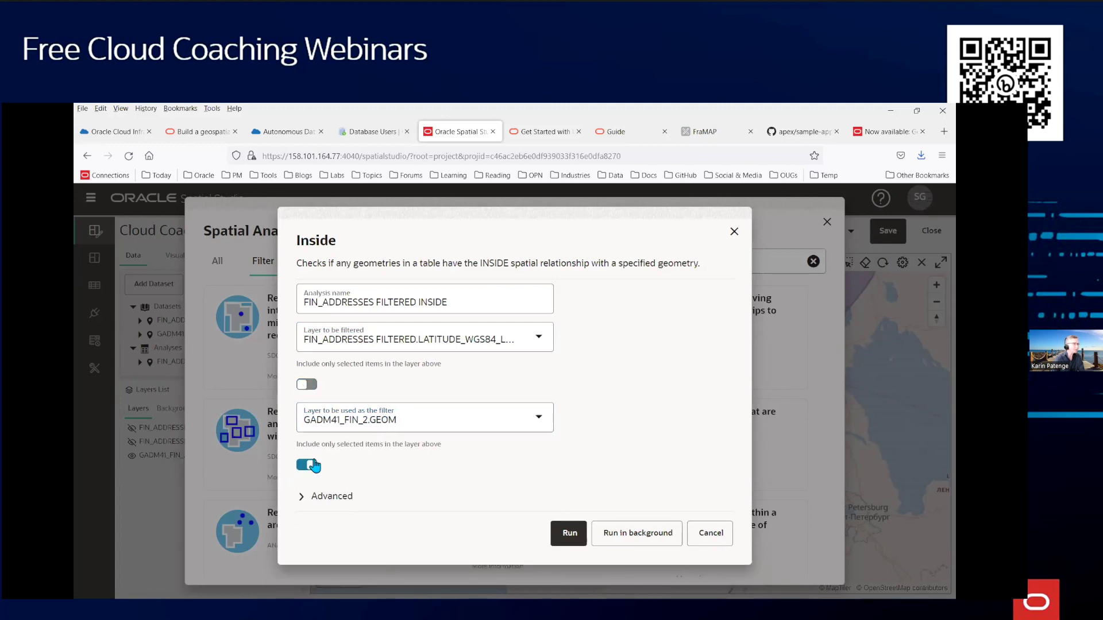
pyautogui.click(581, 535)
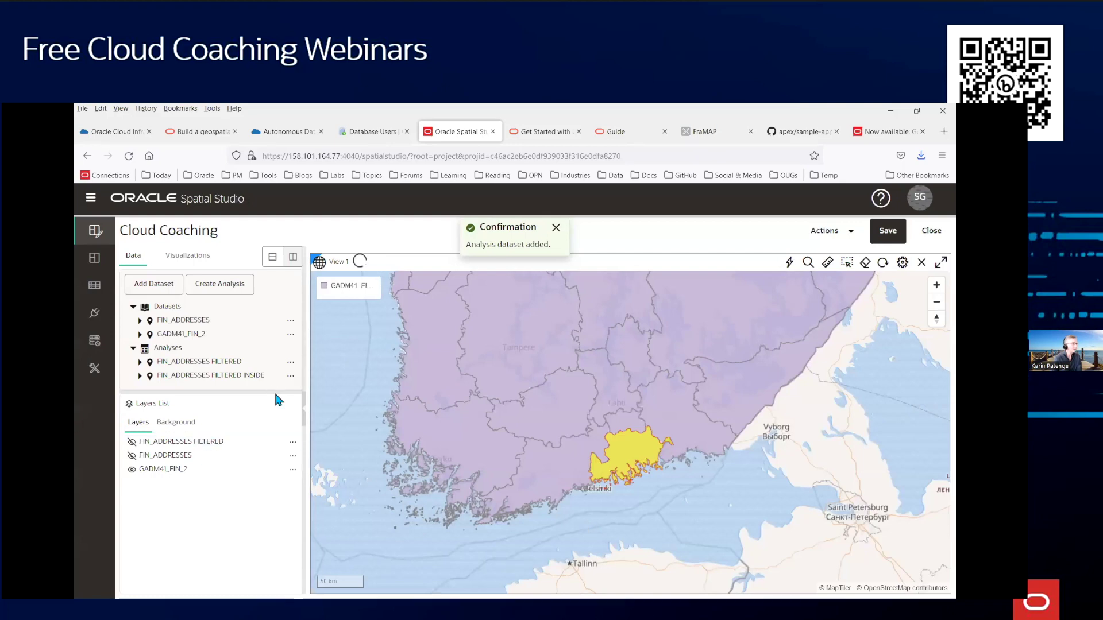
# Add the FIN_ADDRESSES FILTERED INSIDE result to the map and zoom in two levels on Helsinki
pyautogui.click(232, 469)
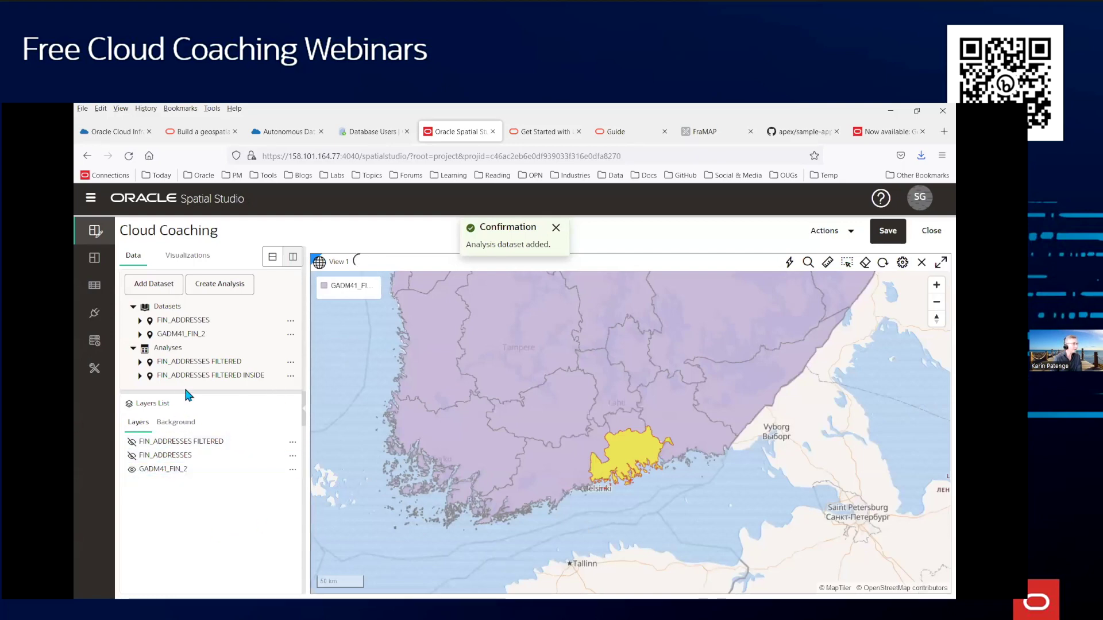
pyautogui.moveTo(183, 378); pyautogui.dragTo(498, 420)
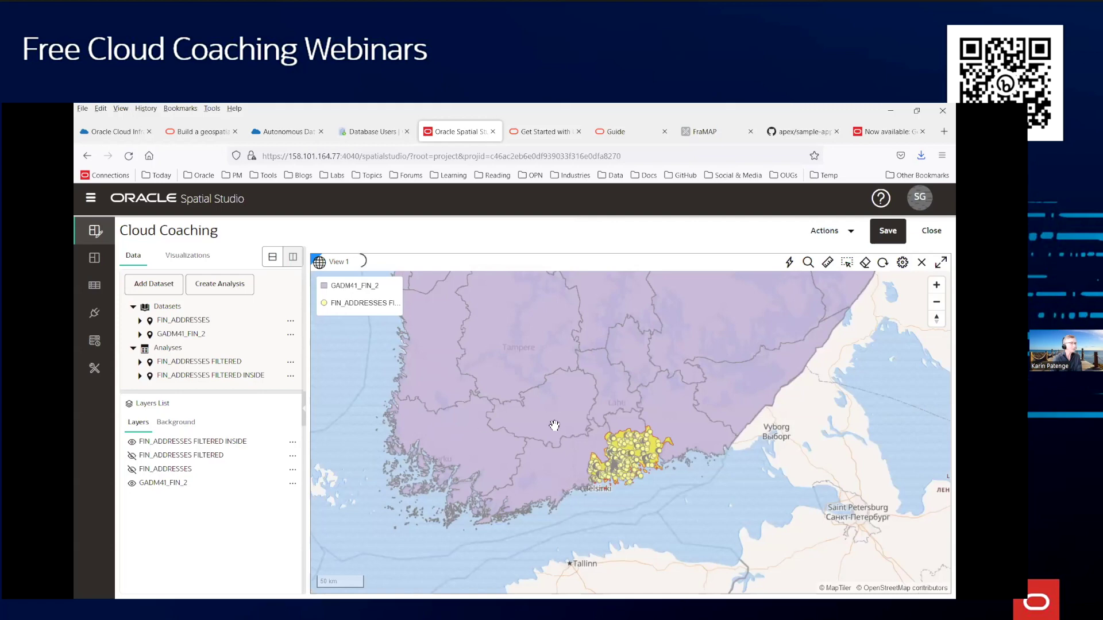
pyautogui.click(935, 286)
pyautogui.click(936, 286)
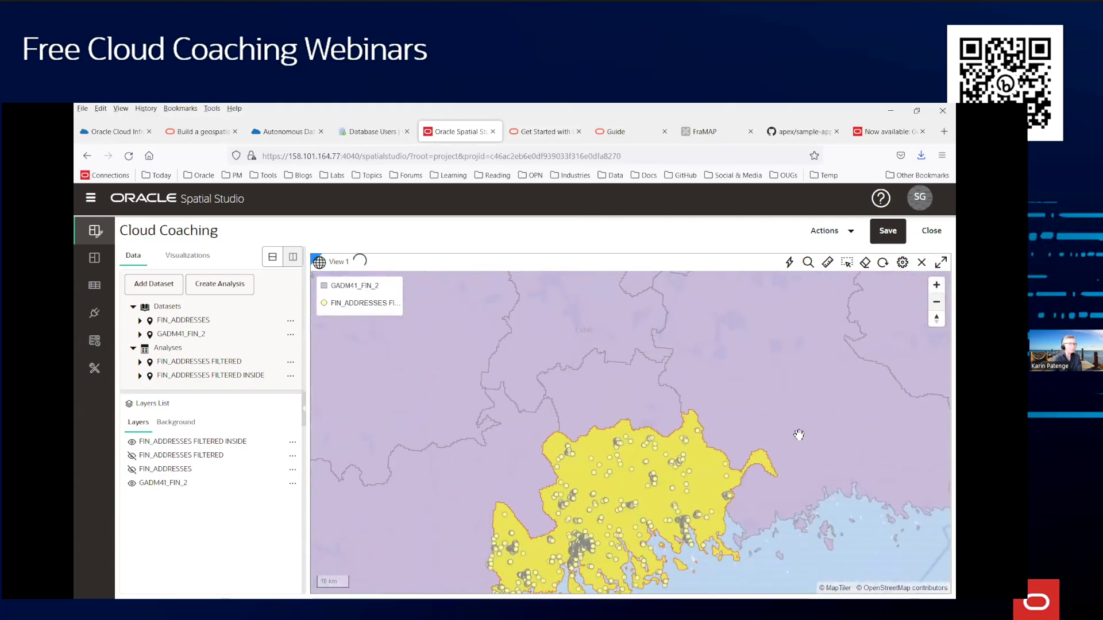